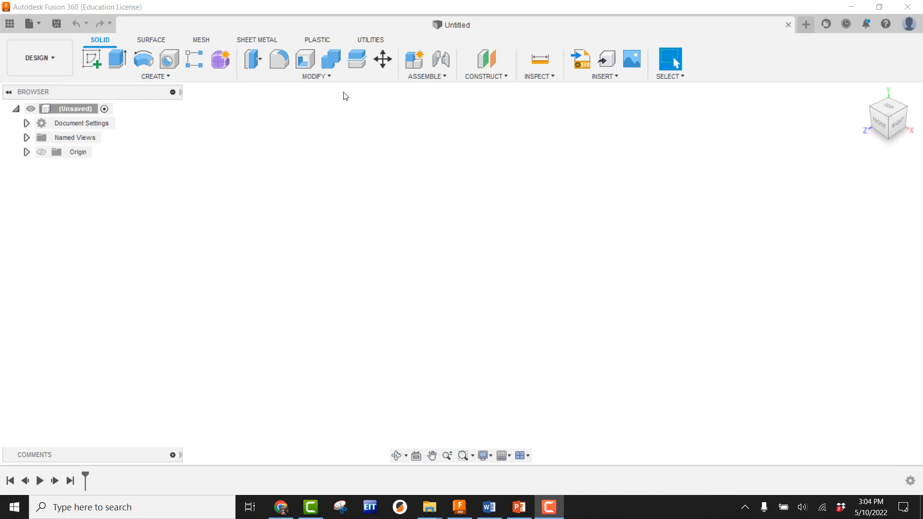
Step: Add a user parameter named width with the expression 5 in inches and the comment "box width"
left_click(323, 81)
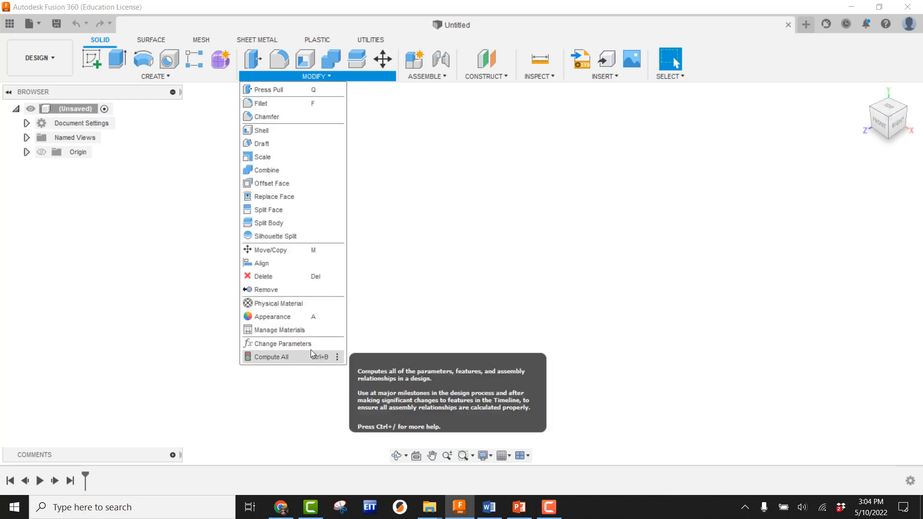
left_click(305, 349)
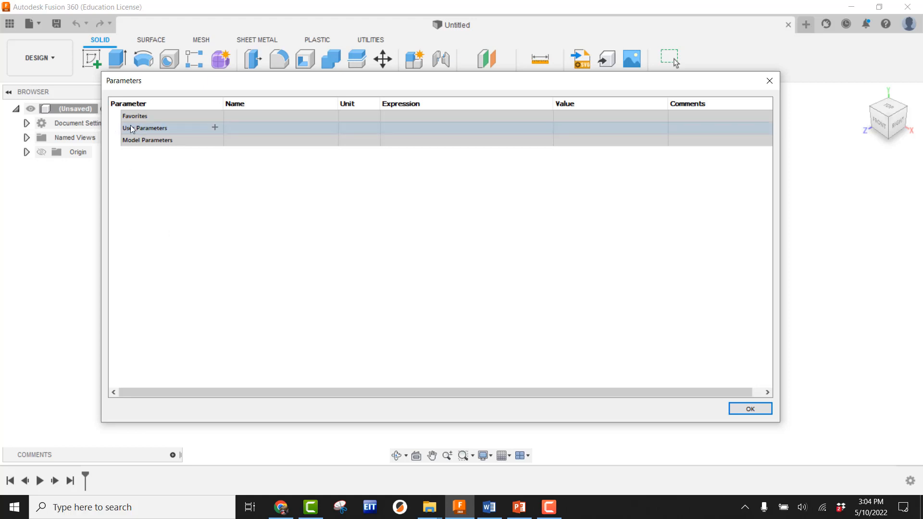
left_click(215, 127)
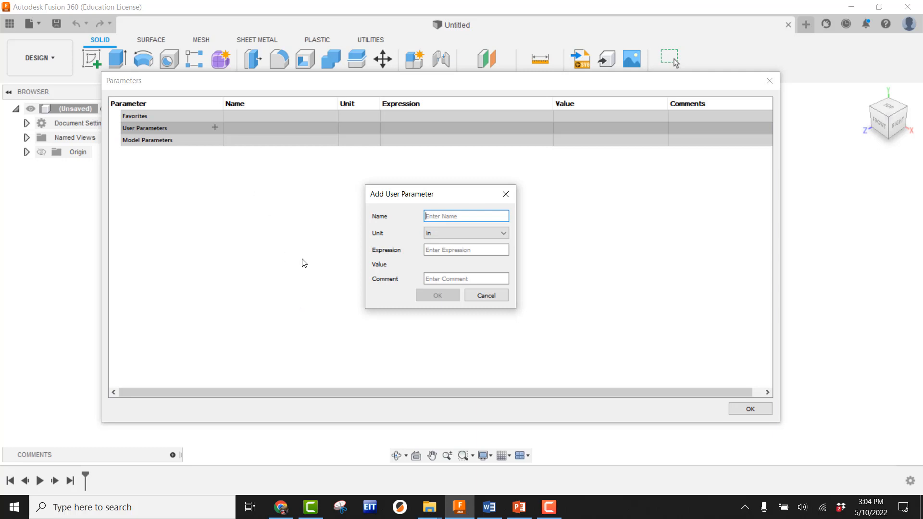
left_click(439, 217)
type("width")
left_click(459, 250)
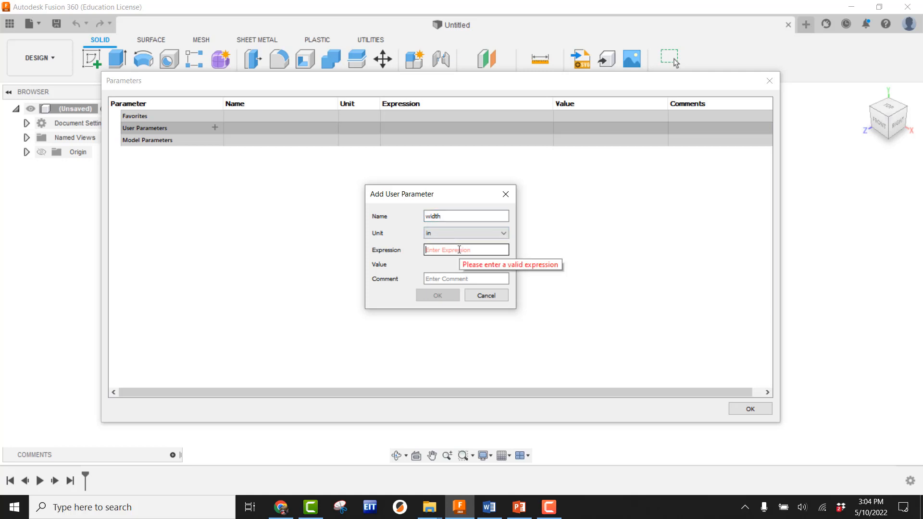
type("5")
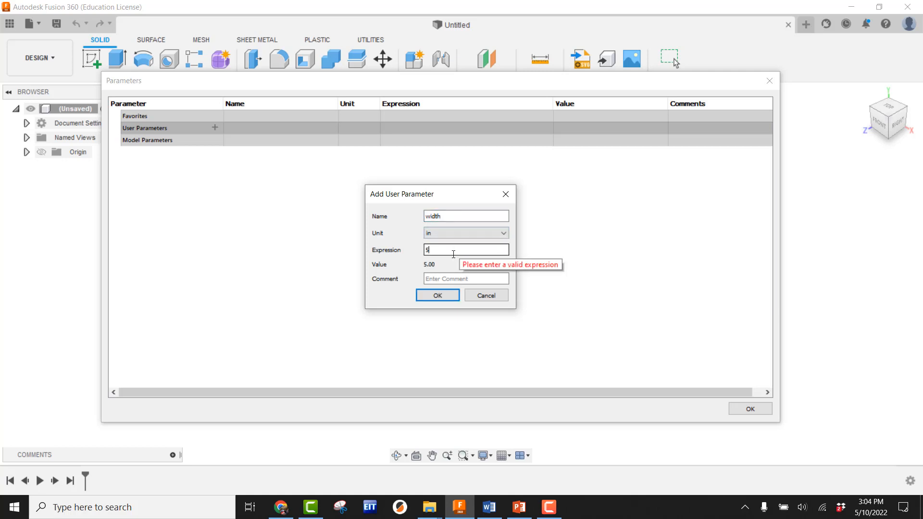
left_click(444, 278)
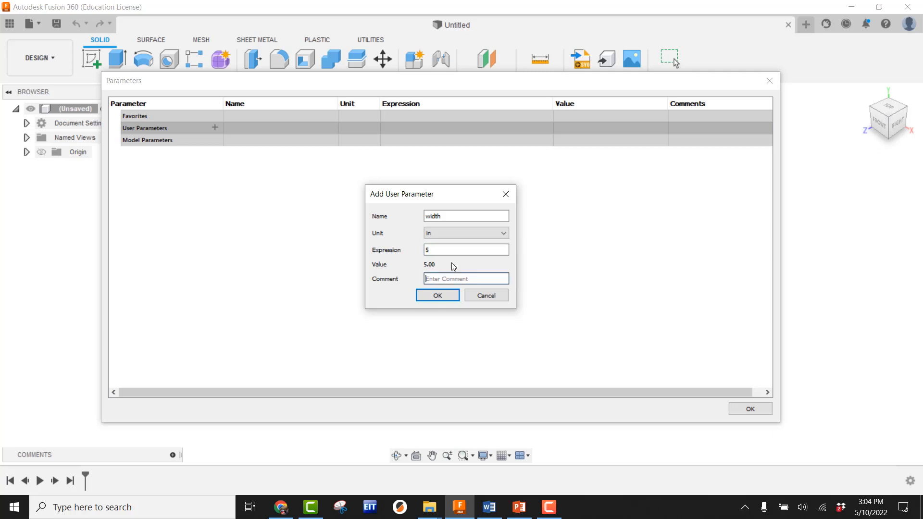
type("box width")
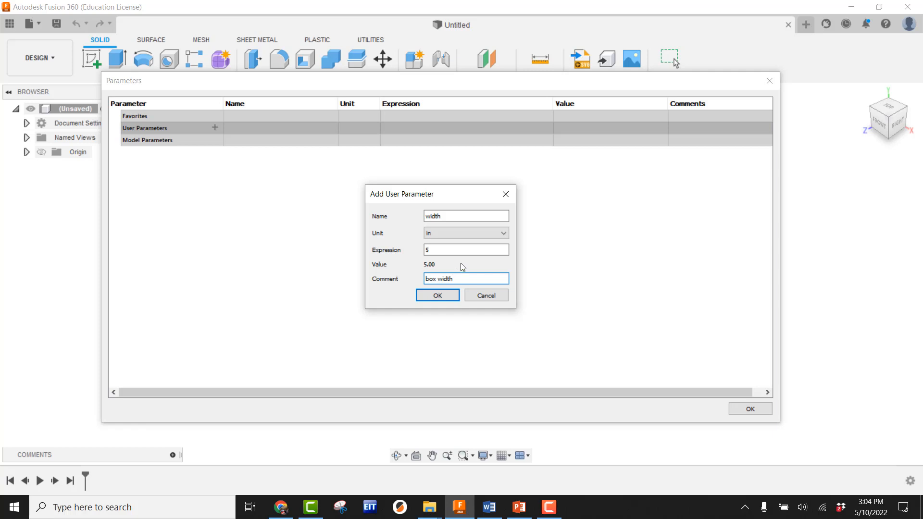
left_click(440, 298)
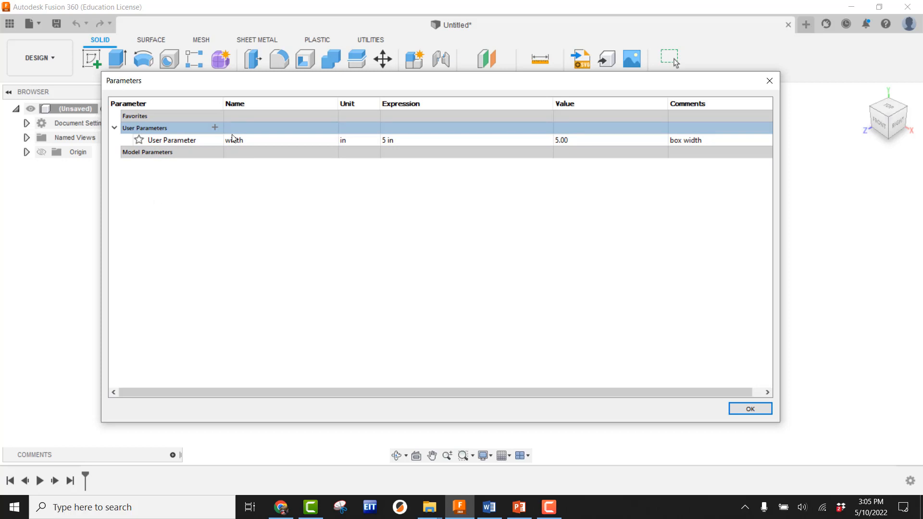
Step: Begin a new user parameter named height and work out 4.5 ÷ 5 in the Calculator for its ratio
left_click(215, 128)
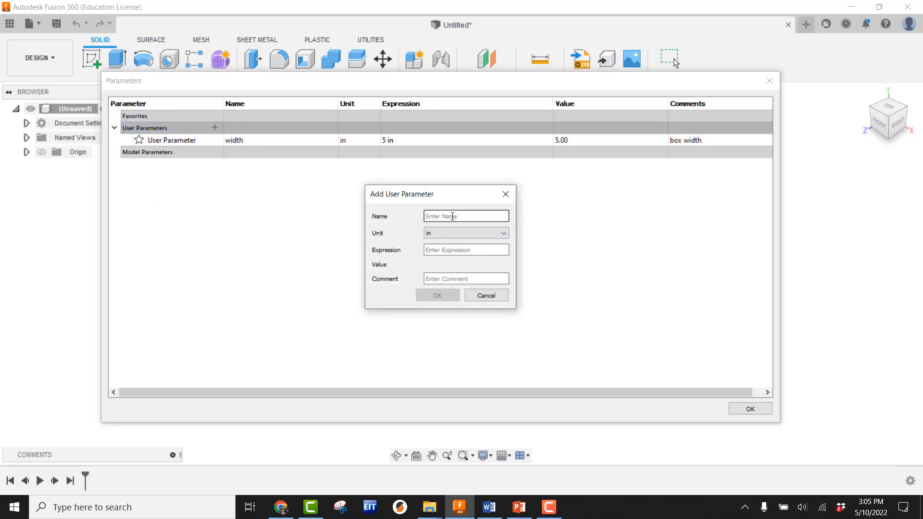
type("height")
left_click(429, 251)
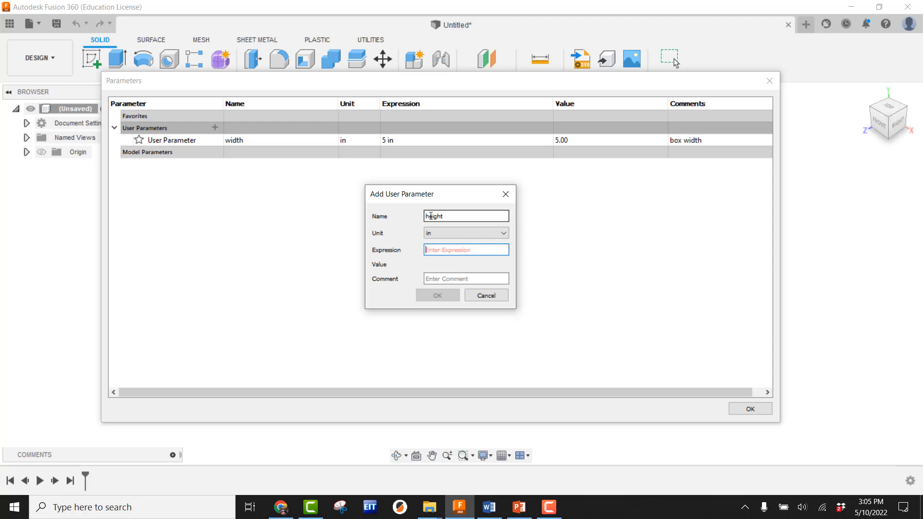
key("XF86Calculator")
type("4.5/5")
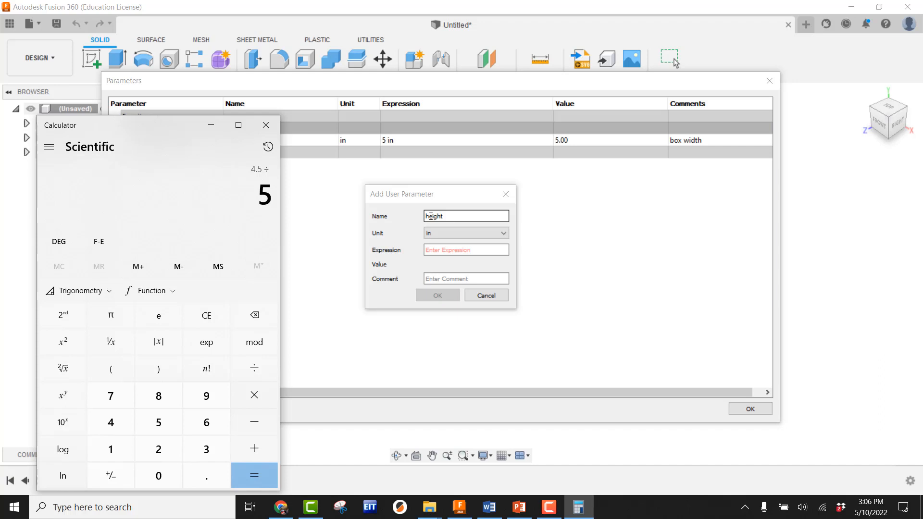
key("Return")
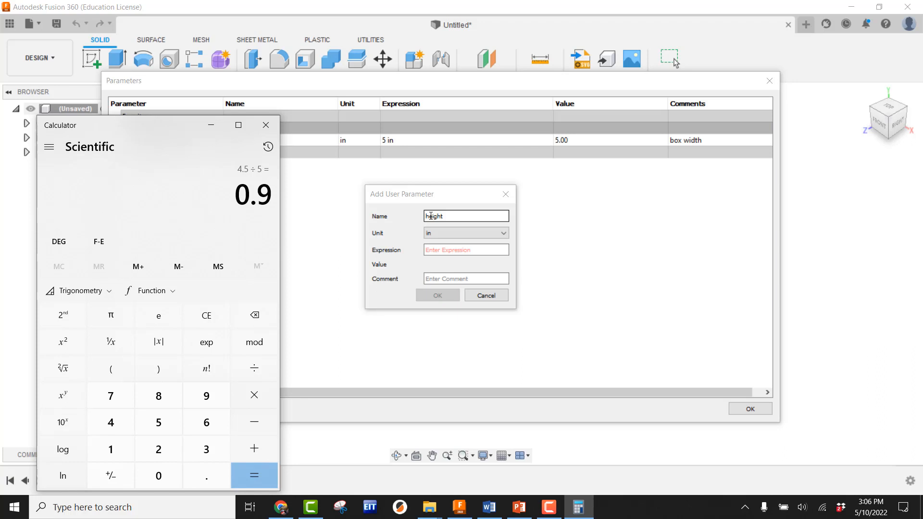
left_click(266, 125)
Step: Set the height parameter's expression to width*.9, add the comment "box height" and save the parameter
left_click(442, 252)
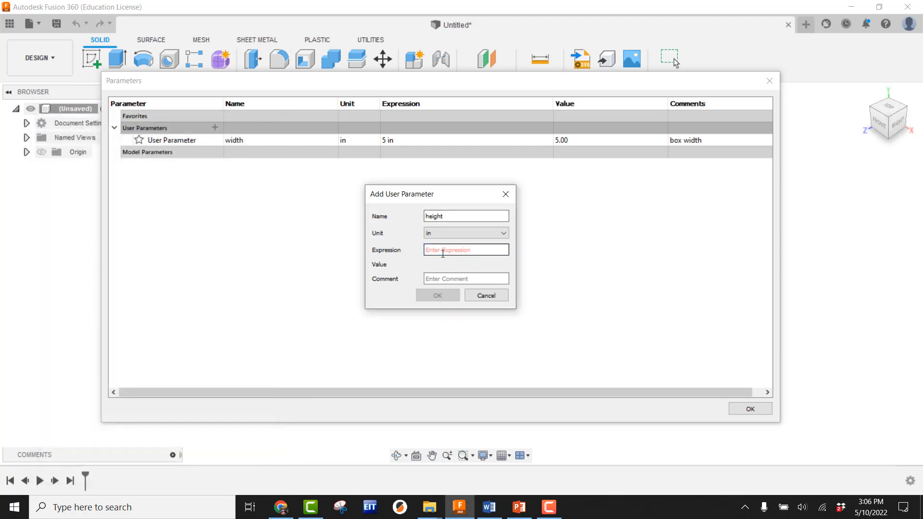
type("width")
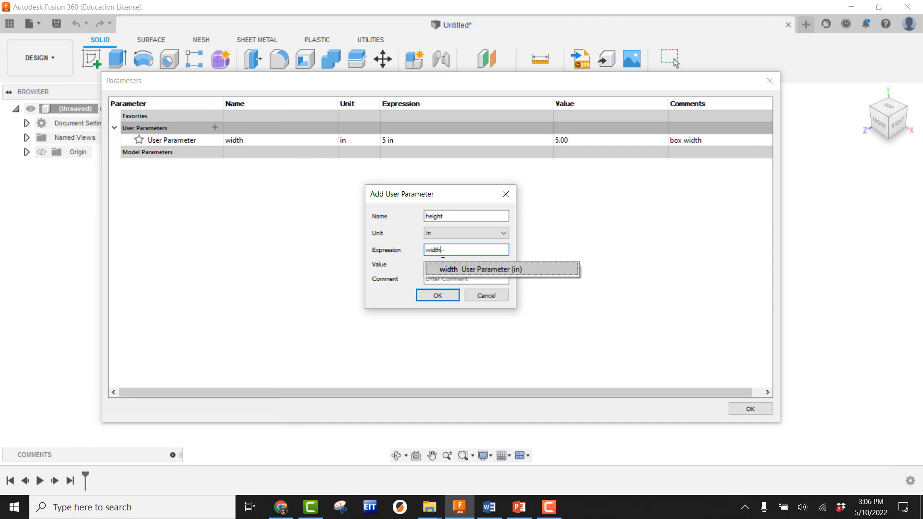
type("*.9")
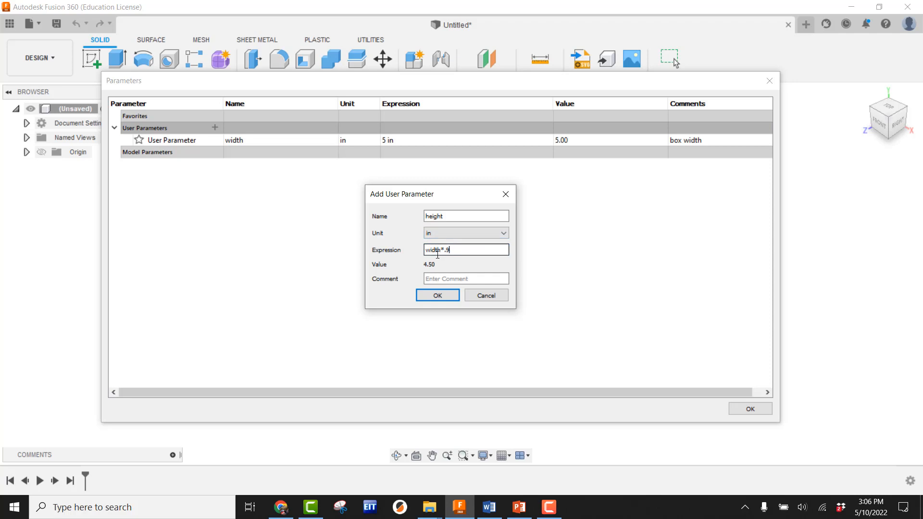
left_click(437, 279)
type("box height")
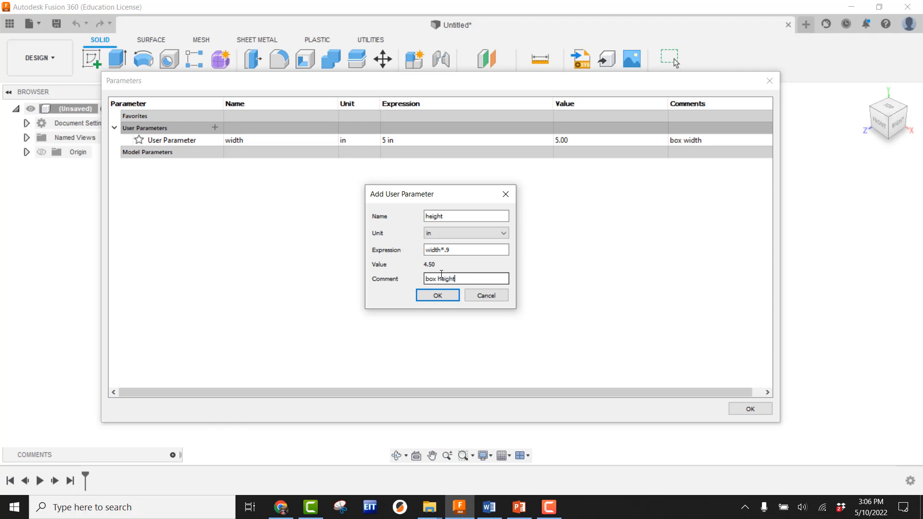
left_click(445, 293)
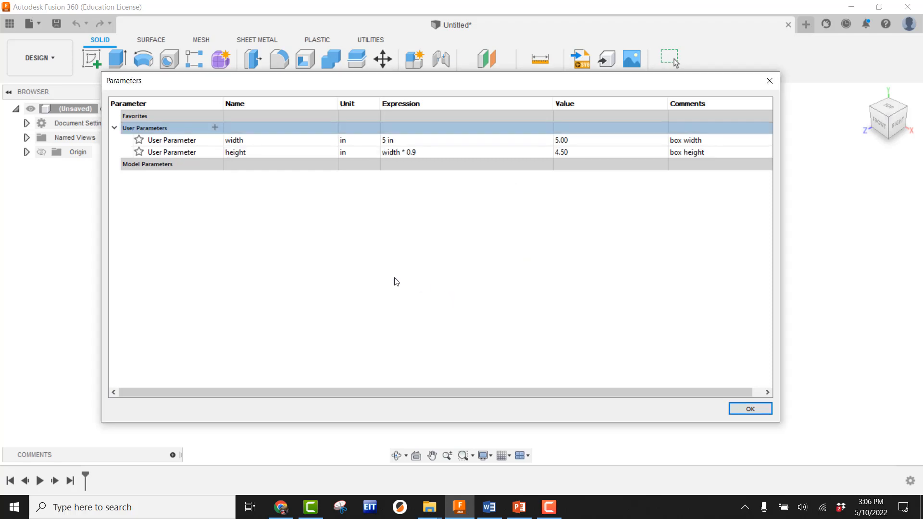
Step: Begin a new user parameter named depth and work out 4 ÷ 5 in the Calculator for its ratio
left_click(215, 127)
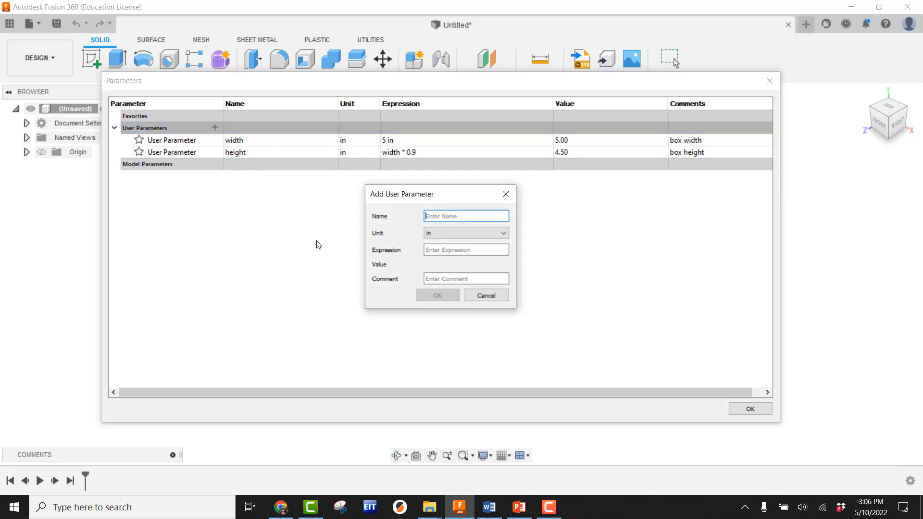
type("depth")
key("XF86Calculator")
type("4")
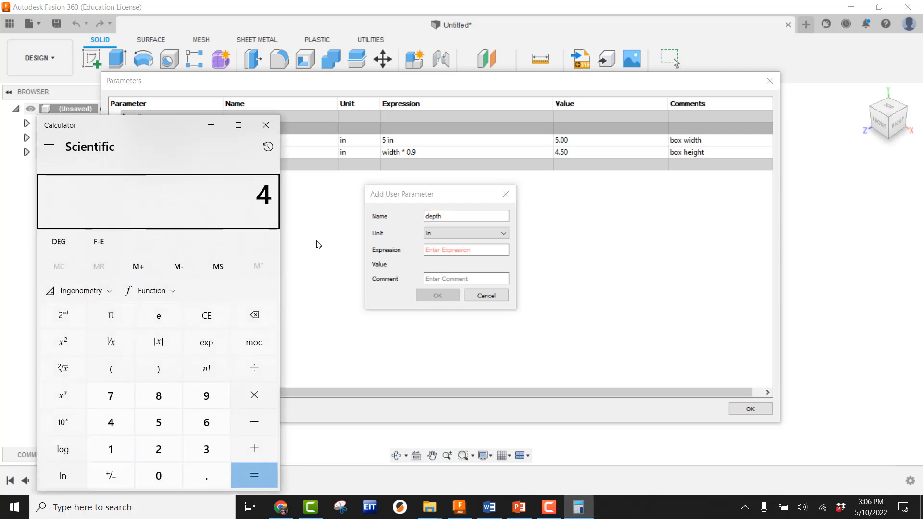
type(" ÷ 5")
key("Return")
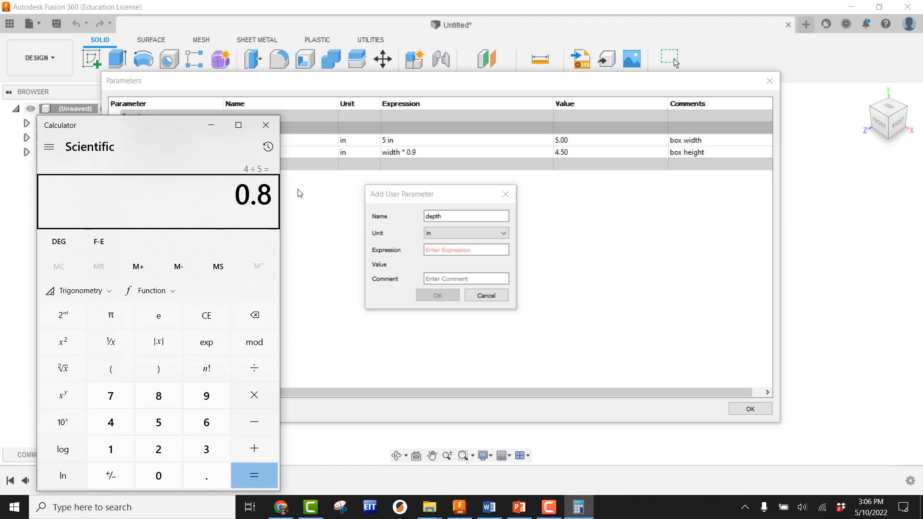
Step: Set the depth parameter's expression to width*.8, add the comment "box width" and save the parameter
left_click(439, 250)
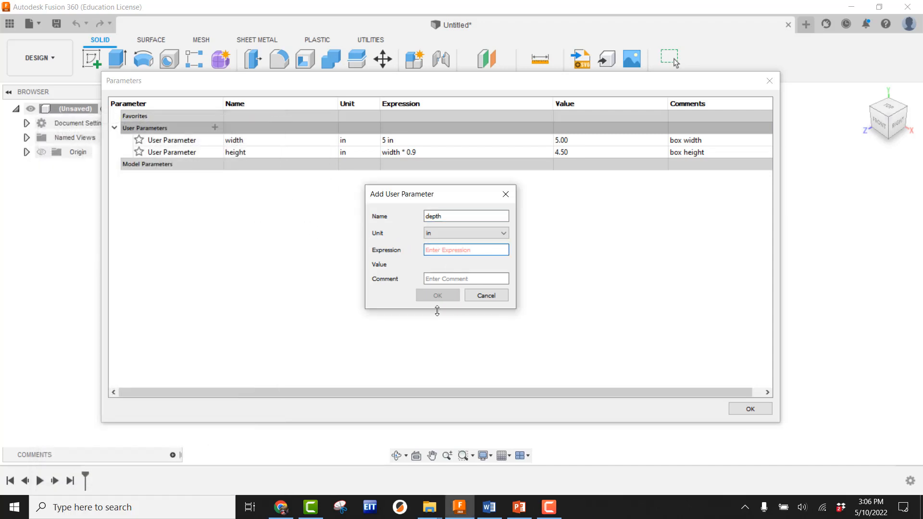
type("width")
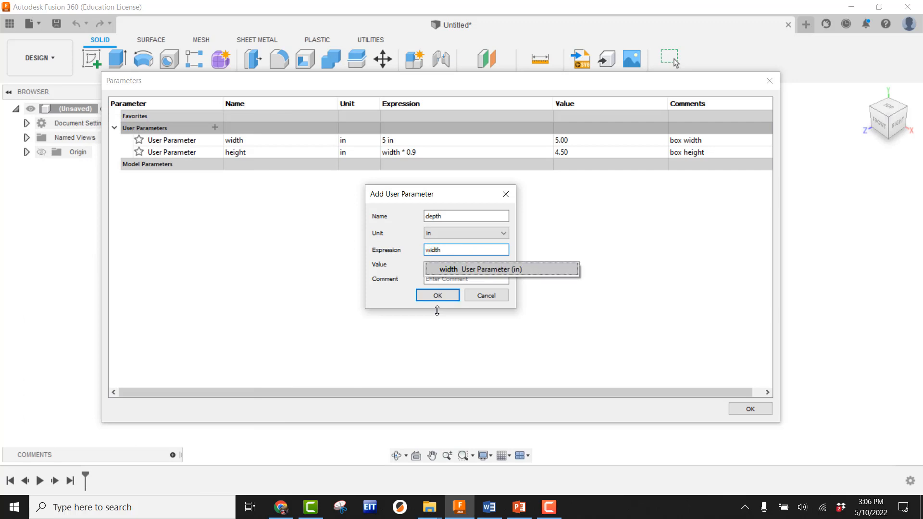
type("*.8")
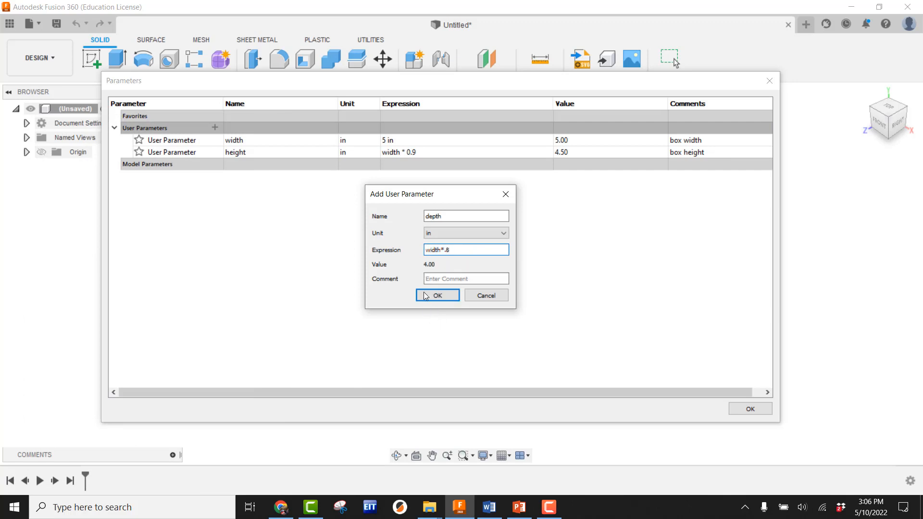
left_click(438, 278)
type("box")
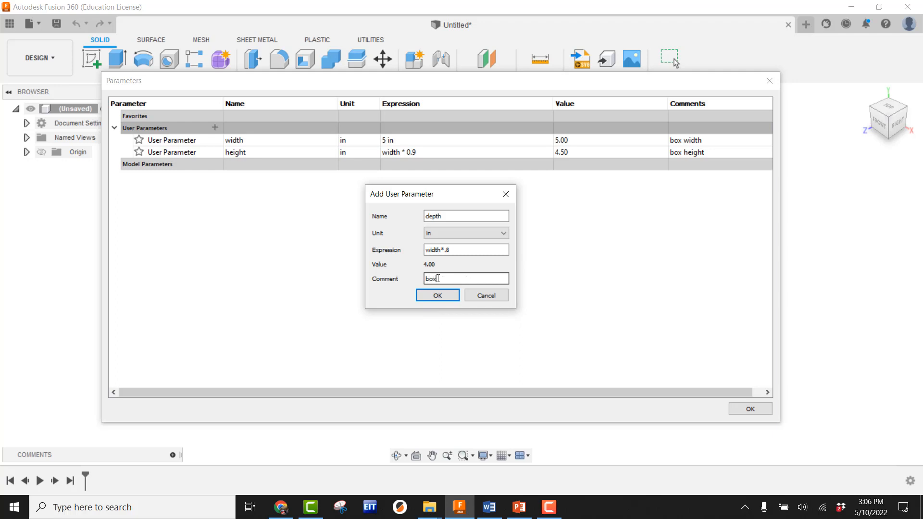
type(" width")
left_click(443, 294)
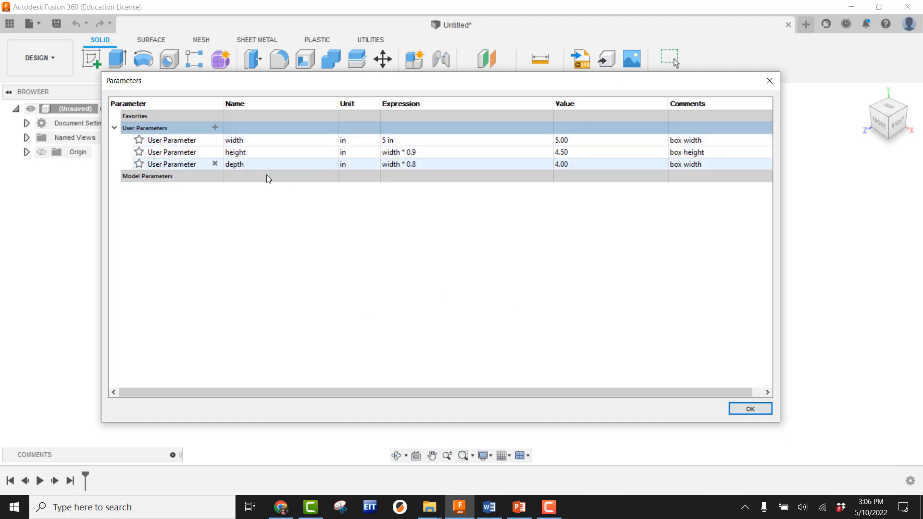
Step: Add a user parameter named thk with the expression .25 in inches and the comment "box panel thickness"
left_click(215, 127)
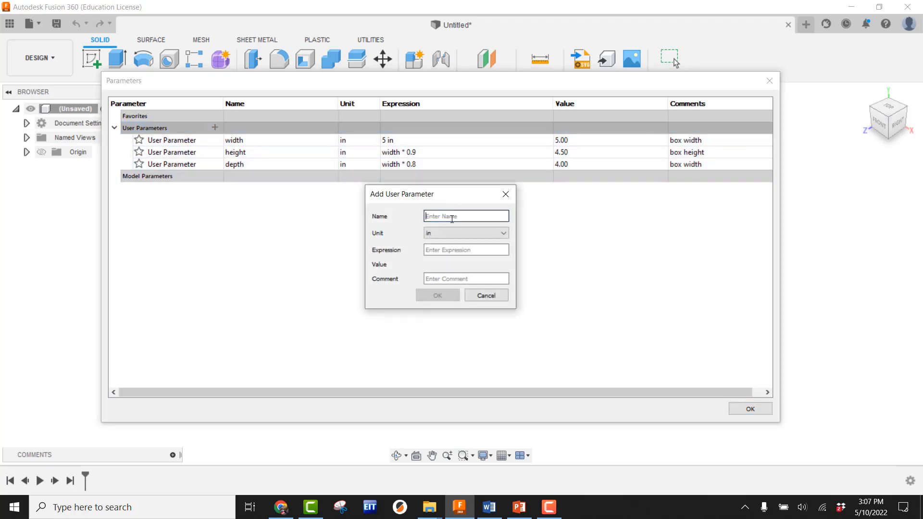
type("thk")
left_click(469, 250)
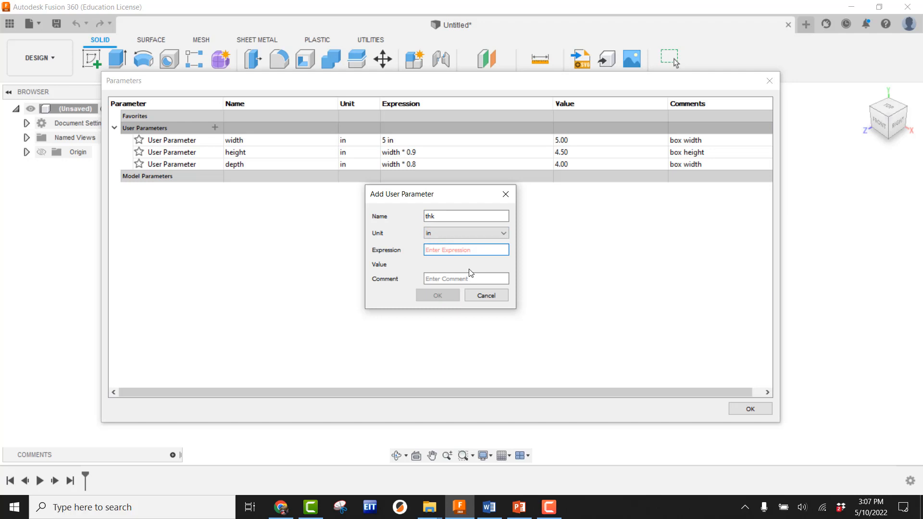
type(".25")
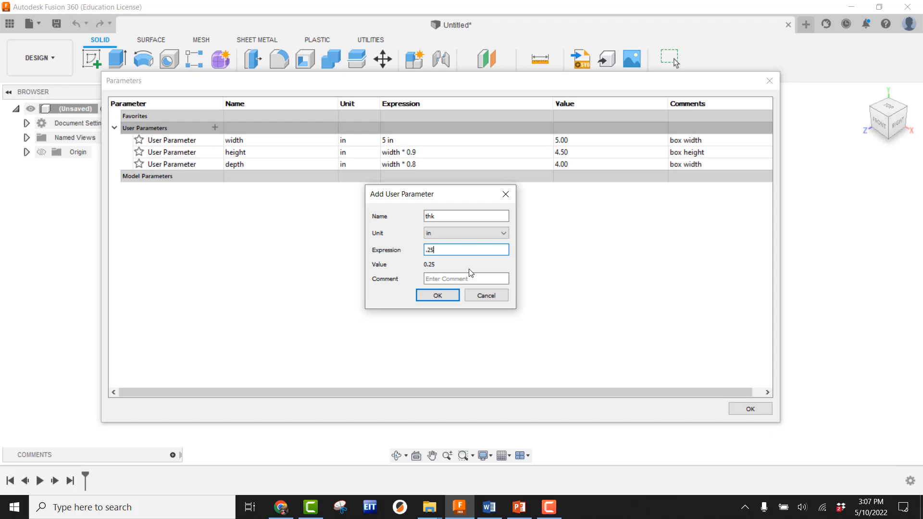
left_click(448, 278)
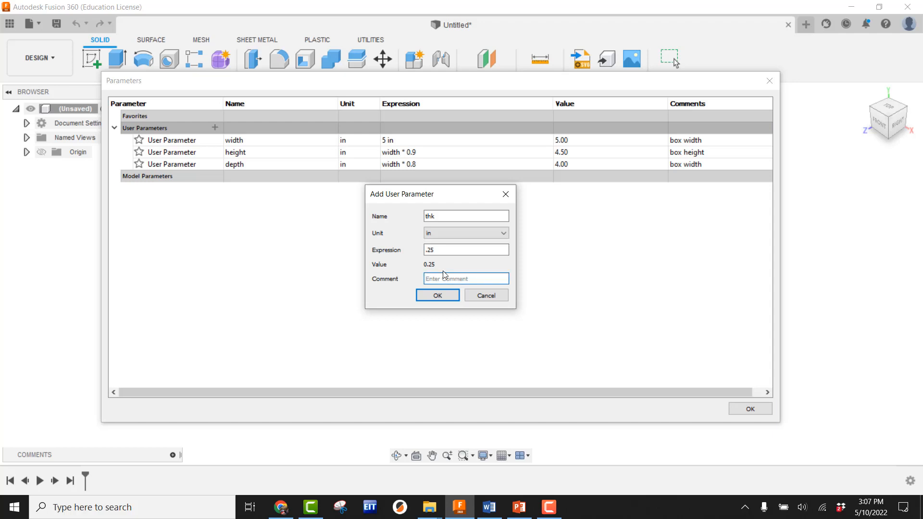
type("box panel thickness")
left_click(438, 296)
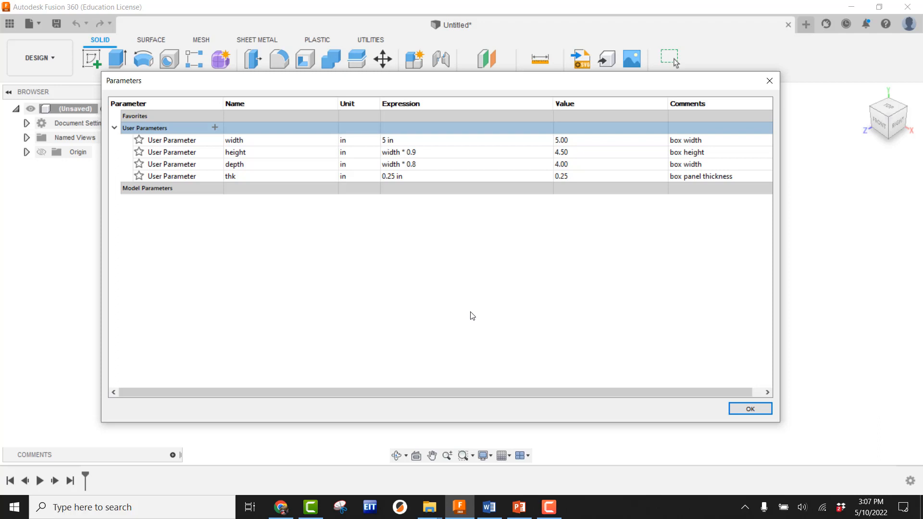
Step: Add a user parameter named axleholedia with the expression .25 in inches and the comment "axle hole diameter"
left_click(215, 128)
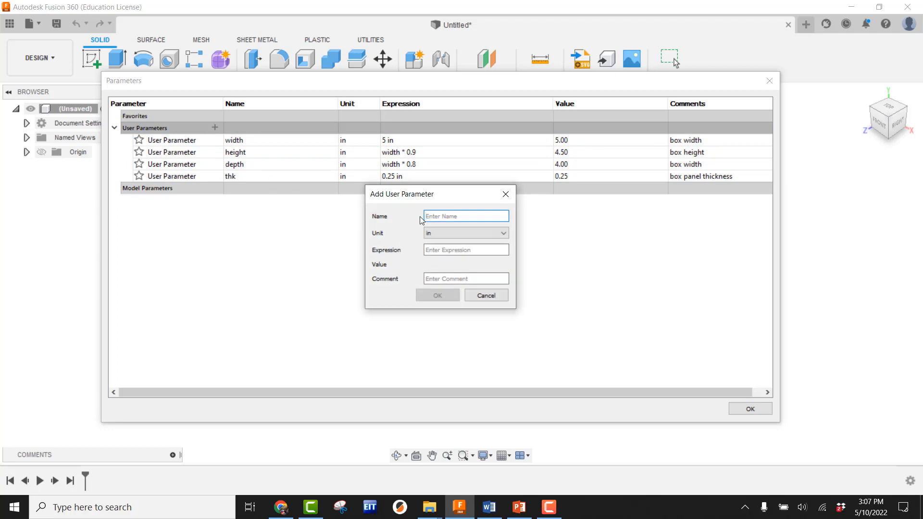
type("axleholedia")
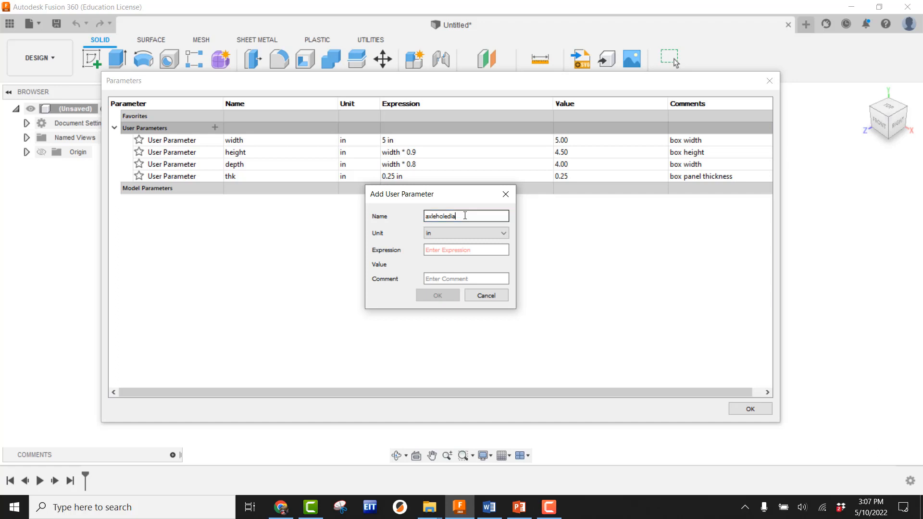
left_click(437, 253)
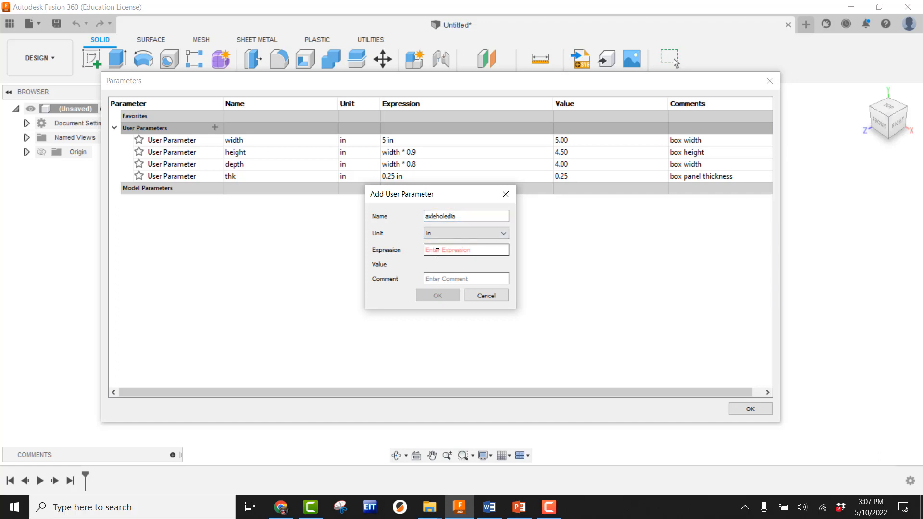
type(".25")
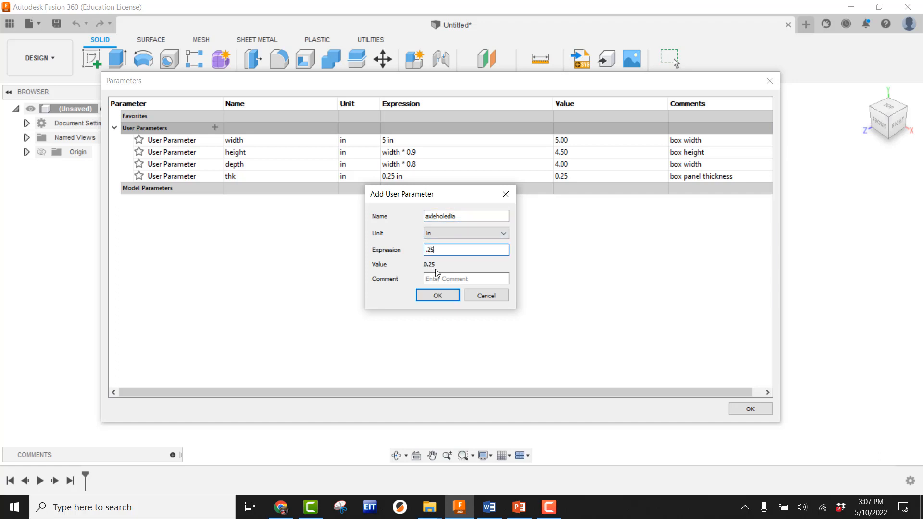
left_click(445, 281)
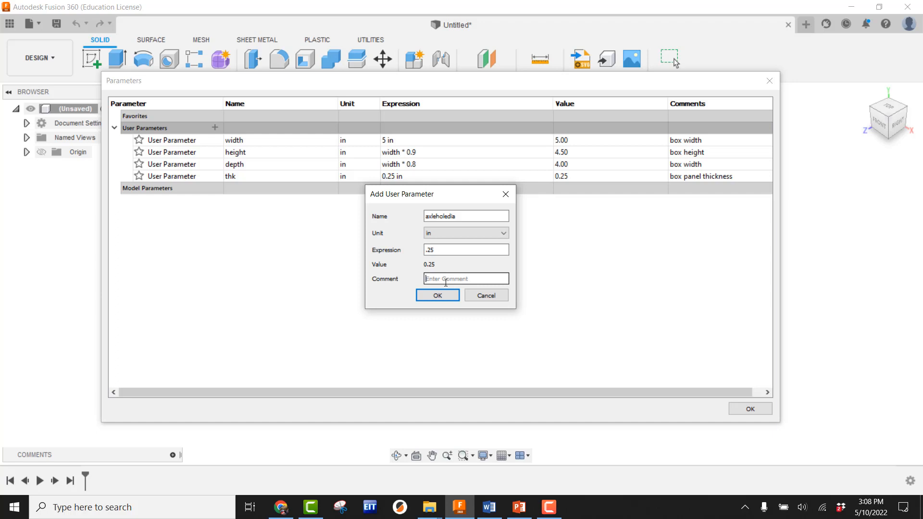
type("axle hole diameter")
left_click(446, 296)
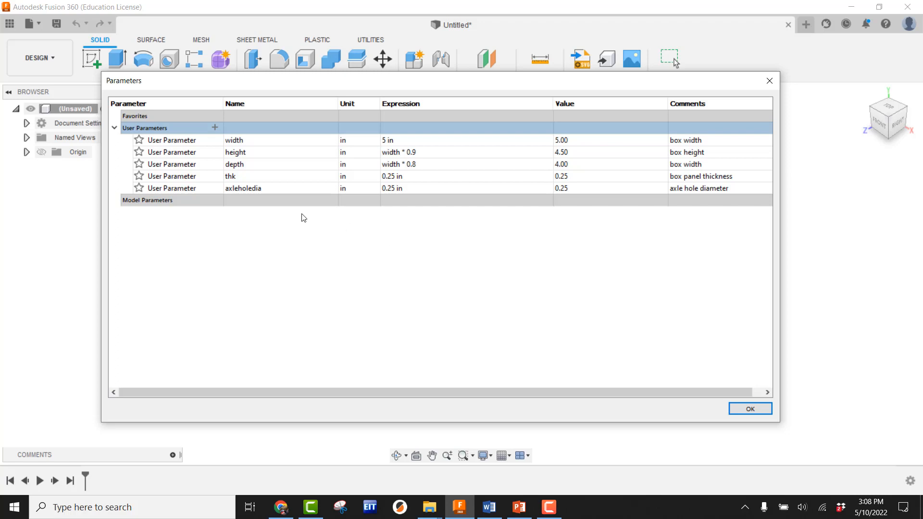
Step: Add a user parameter named rodguideholedia with the expression .5 in inches and the comment "rod guide hole diameter", and close the parameter list
left_click(216, 127)
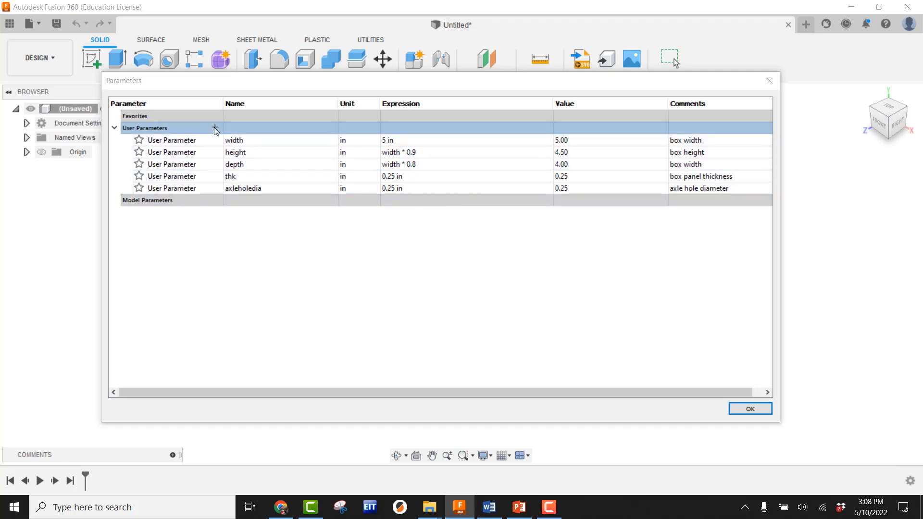
type("r")
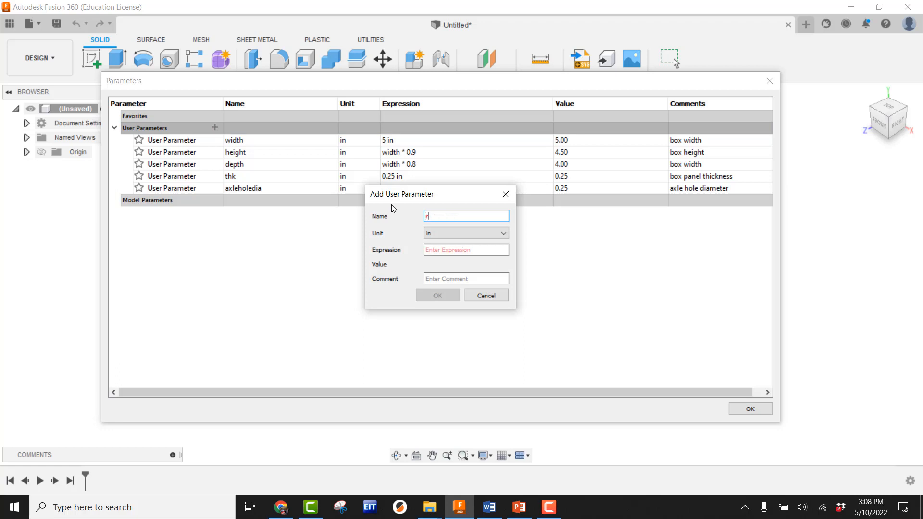
type("odguideholedia")
left_click(436, 249)
type(".5")
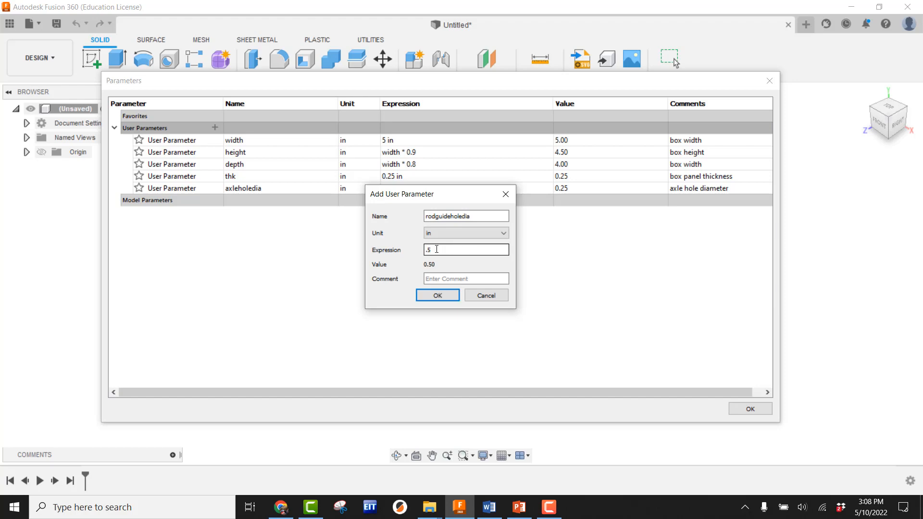
key("Tab")
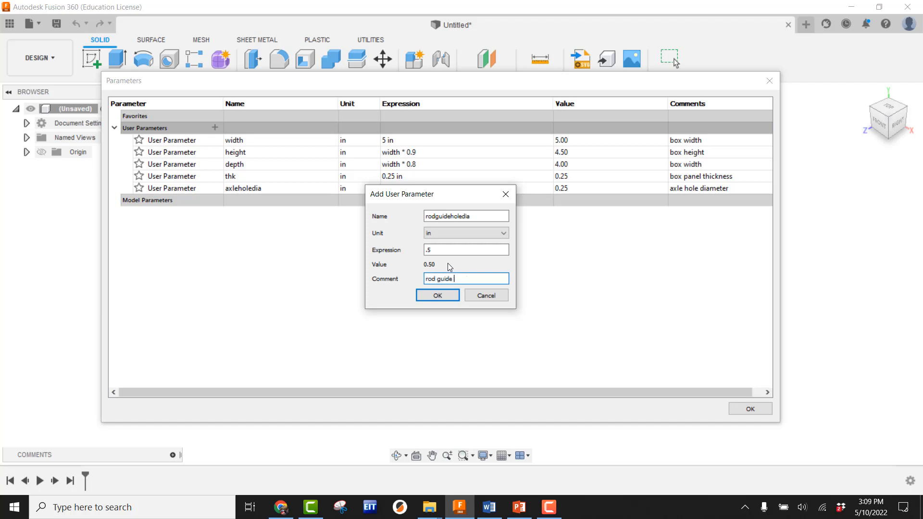
type("rod guide hole diameter")
left_click(437, 295)
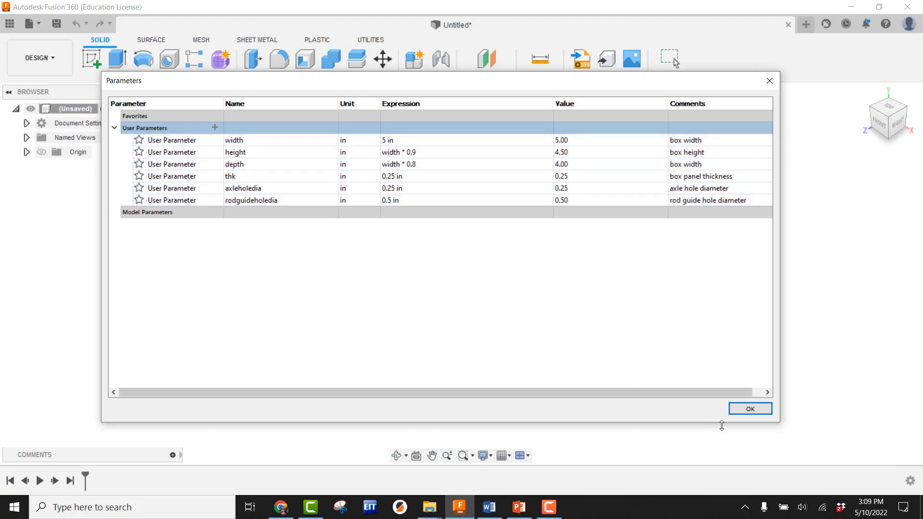
left_click(757, 413)
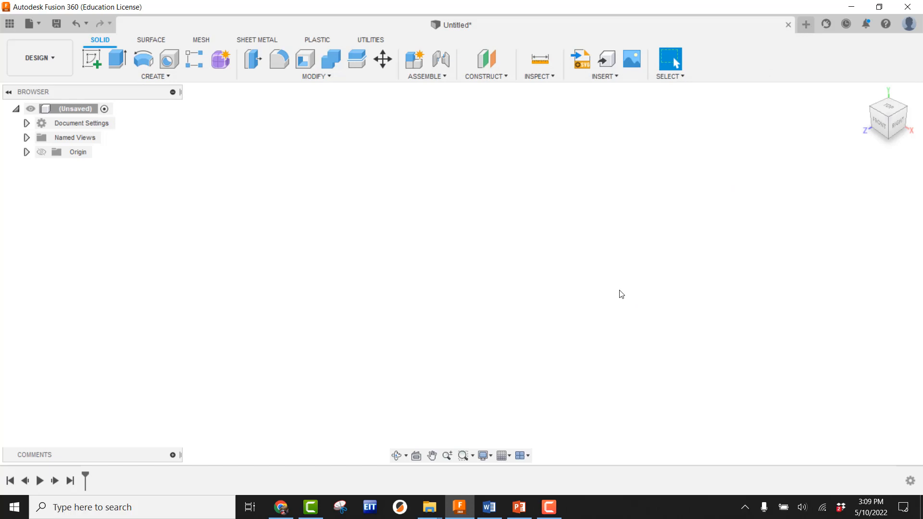
Step: Save the design as "FL Automata Project" in the Automata Project folder
left_click(64, 29)
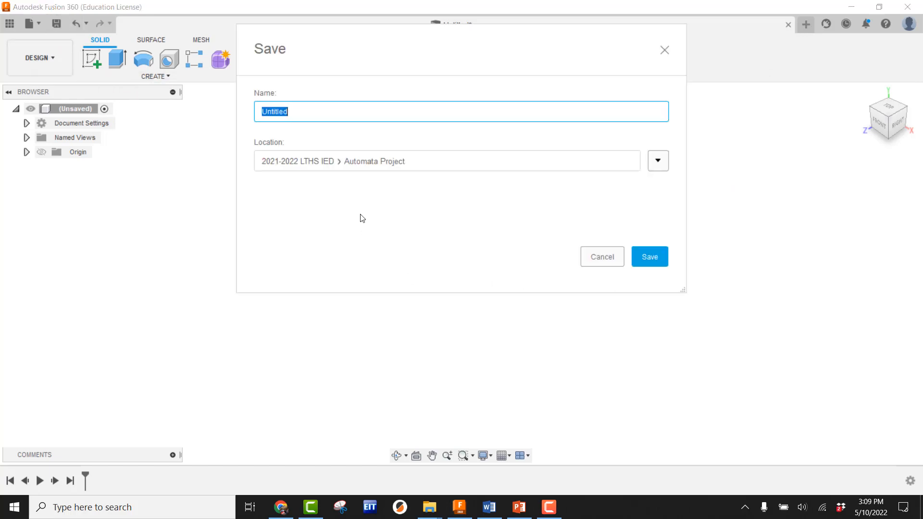
type("A")
key("BackSpace")
type("FL Automata Project")
key("Return")
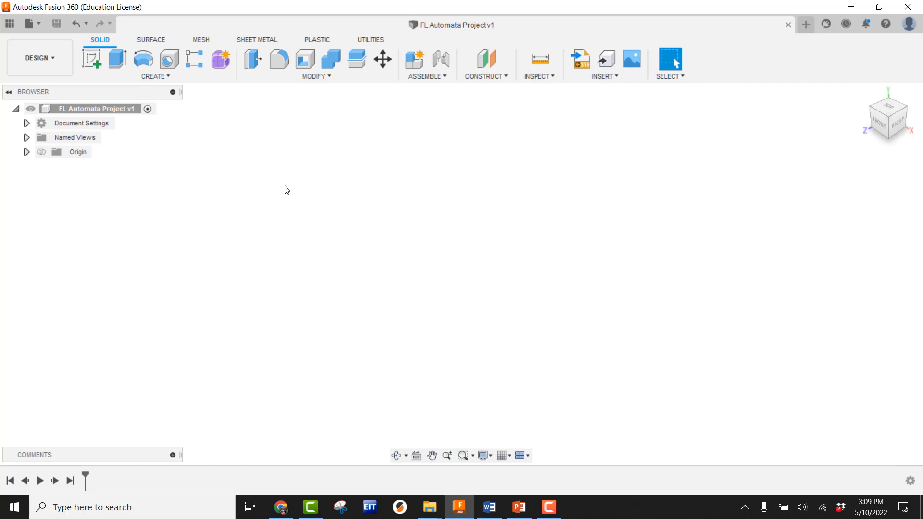
Step: Start a sketch on the horizontal plane and draw a rectangle about 4.54 by 3.04 in with one corner at the origin
left_click(93, 62)
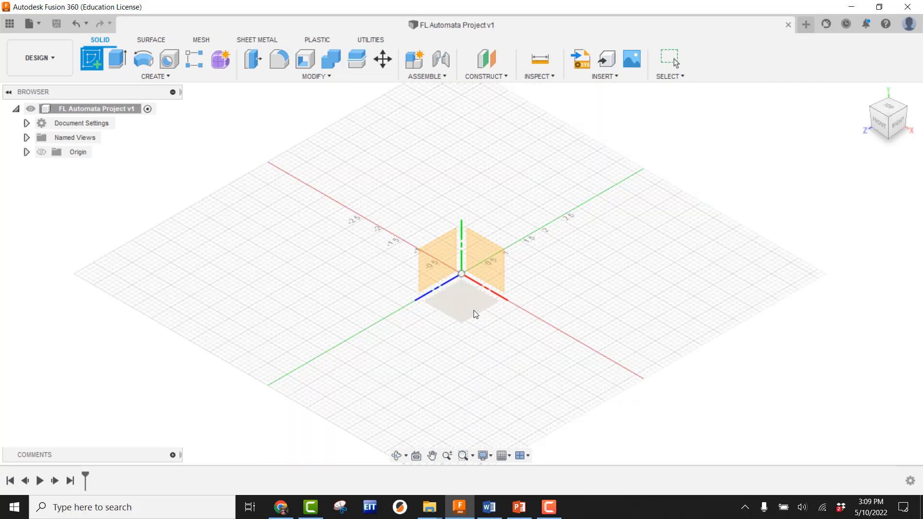
left_click(461, 301)
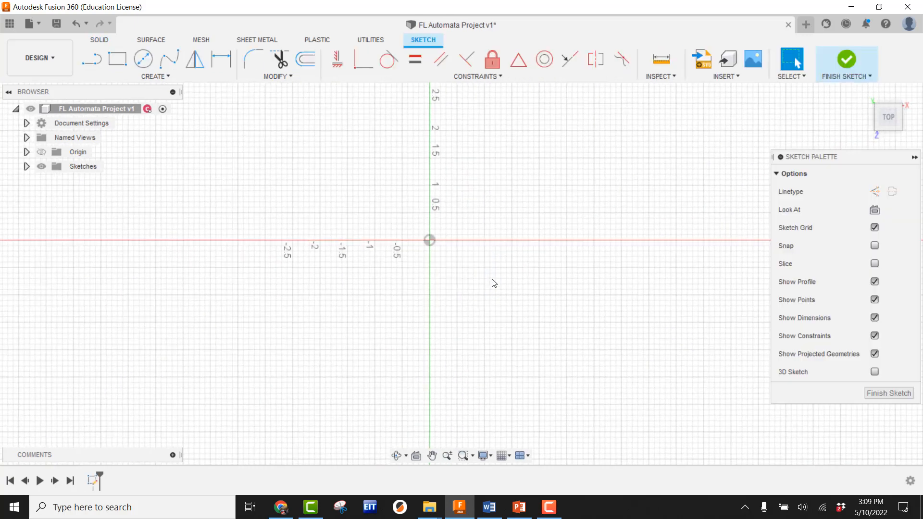
left_click(117, 59)
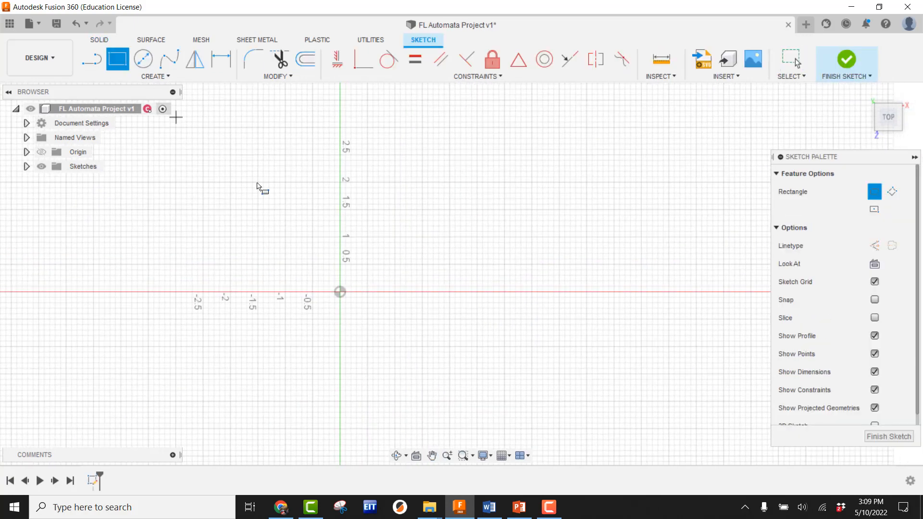
left_click(339, 291)
left_click(589, 126)
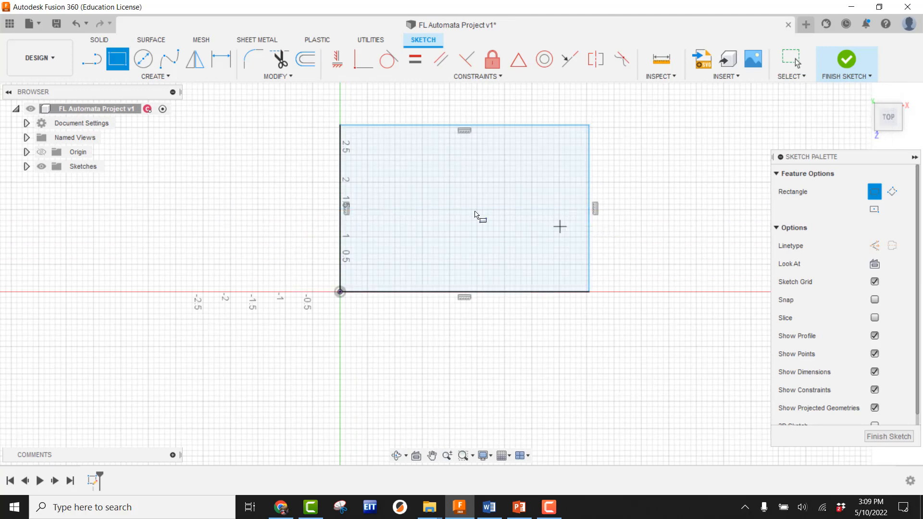
Step: Dimension the rectangle's bottom edge with the width parameter and check the user parameter list
left_click(223, 72)
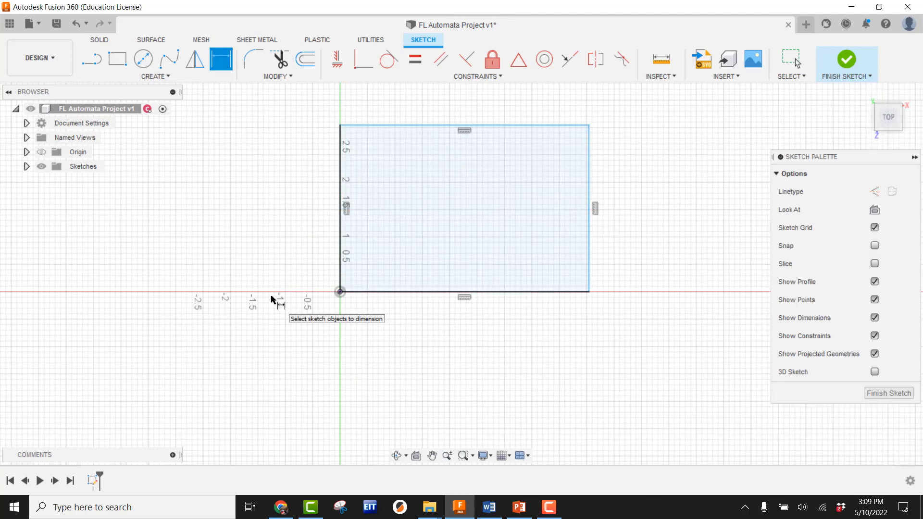
left_click(453, 296)
left_click(485, 336)
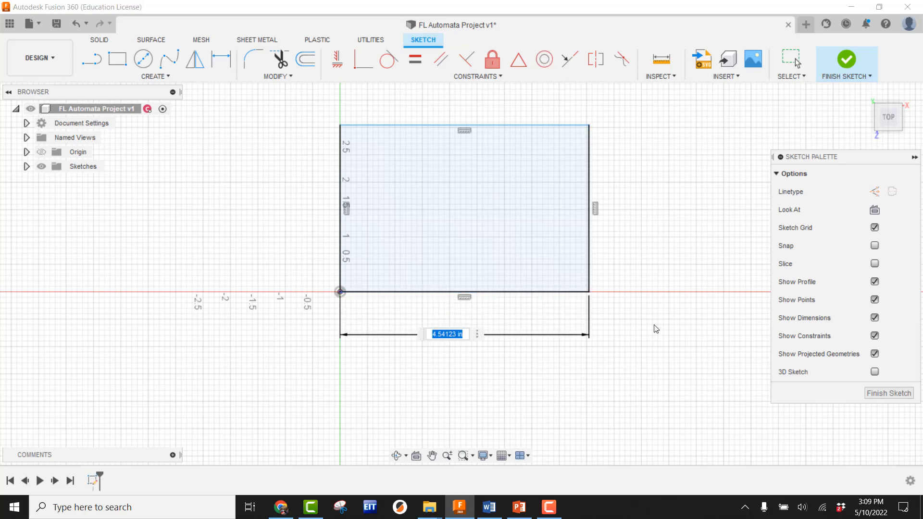
type("width")
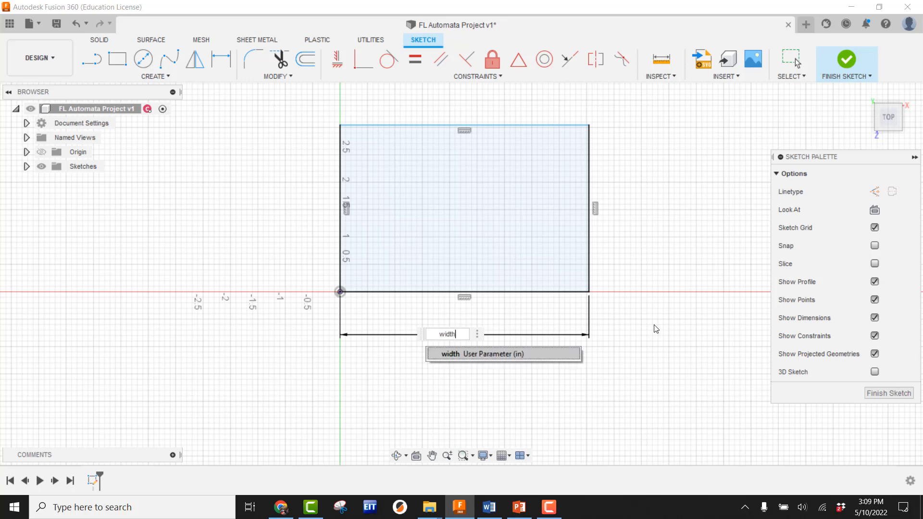
key("Return")
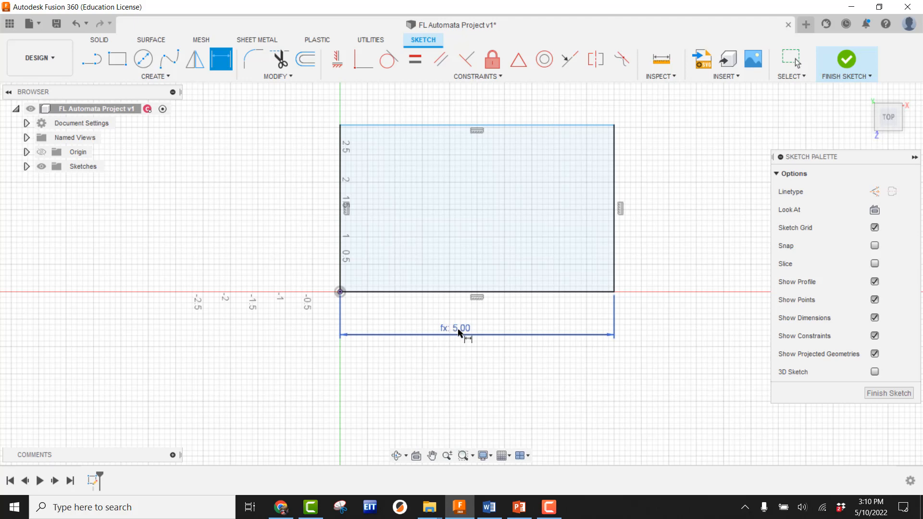
left_click(278, 76)
left_click(277, 199)
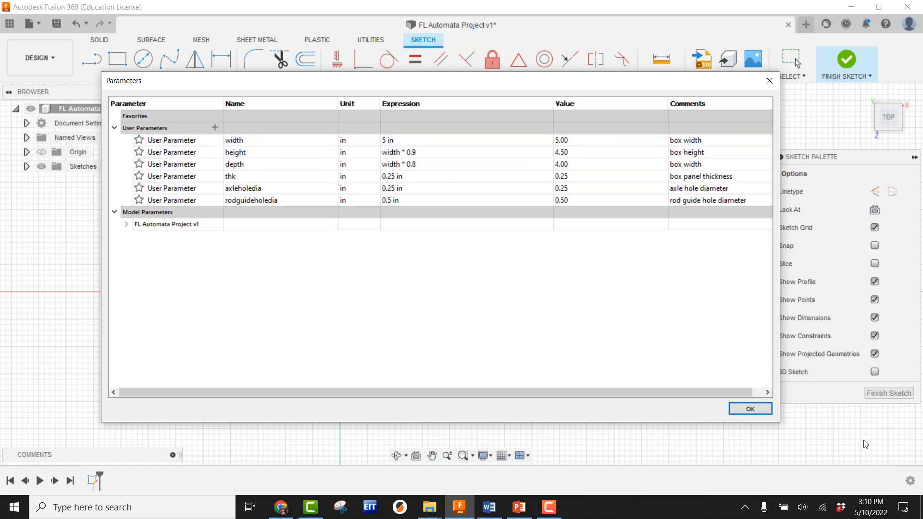
left_click(764, 410)
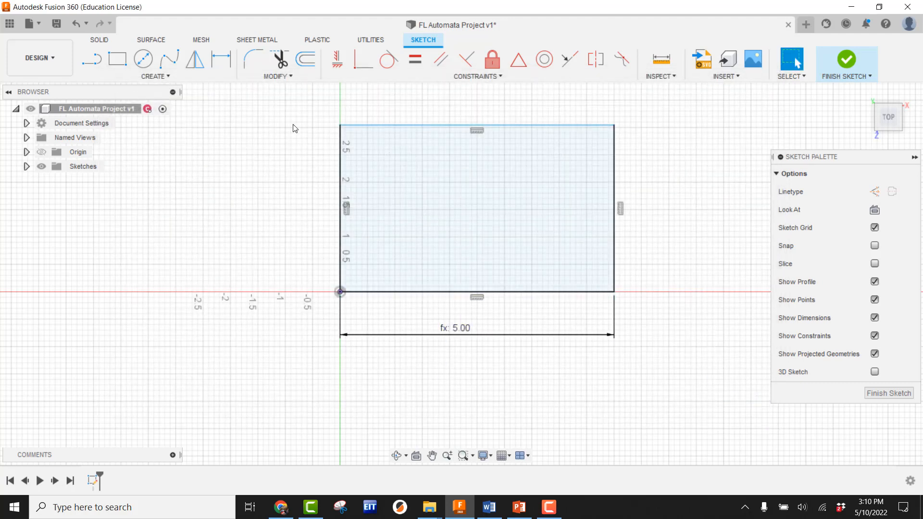
Step: Dimension the rectangle's left edge with the depth parameter and finish the sketch
left_click(222, 58)
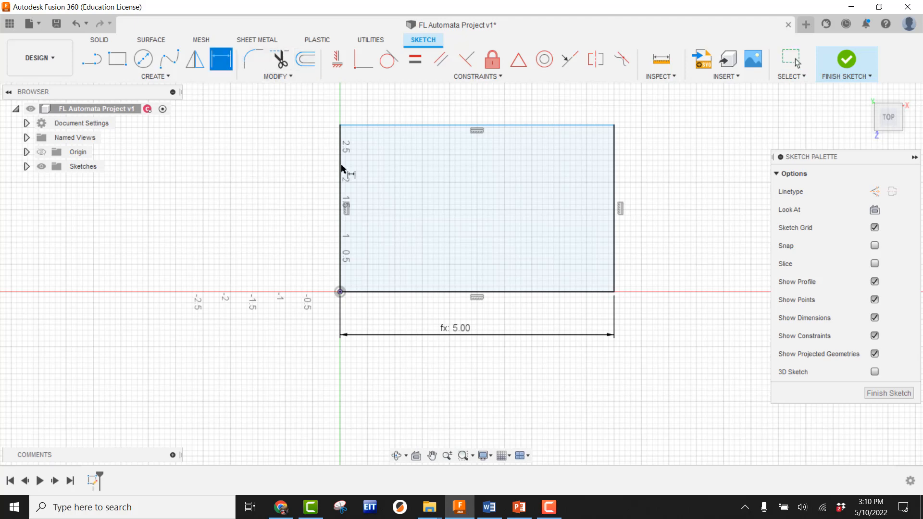
left_click(340, 195)
left_click(315, 196)
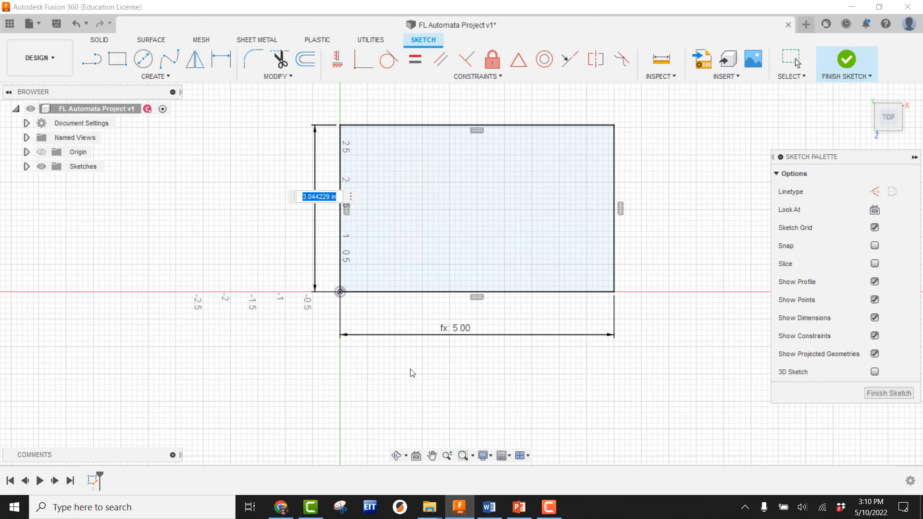
type("depth")
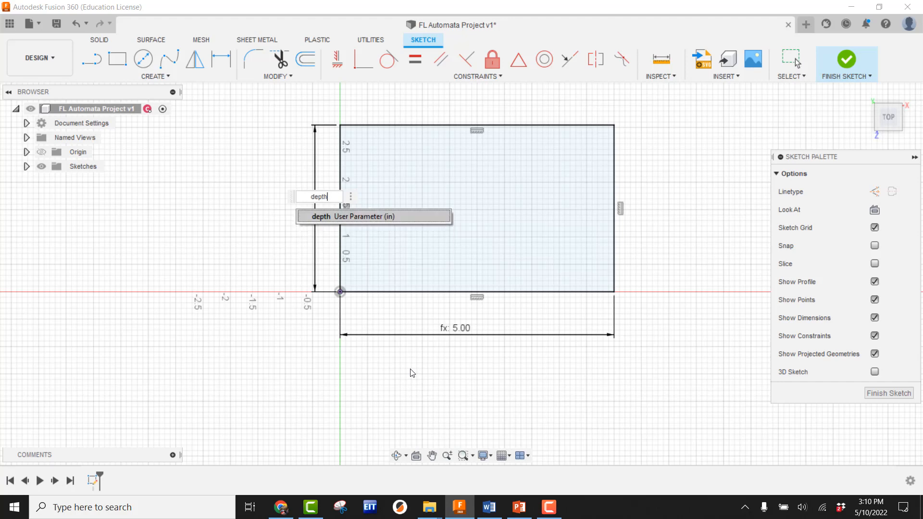
key("Return")
scroll(538, 372, "down", 3)
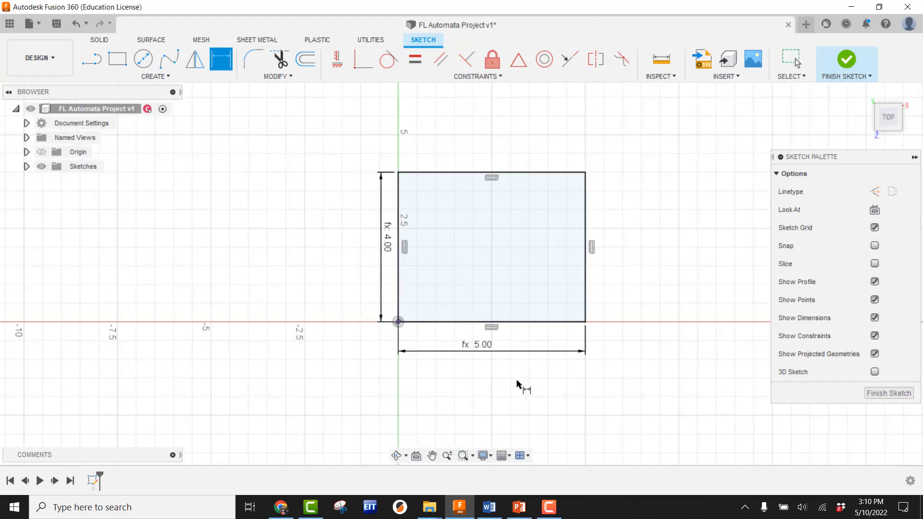
left_click(844, 63)
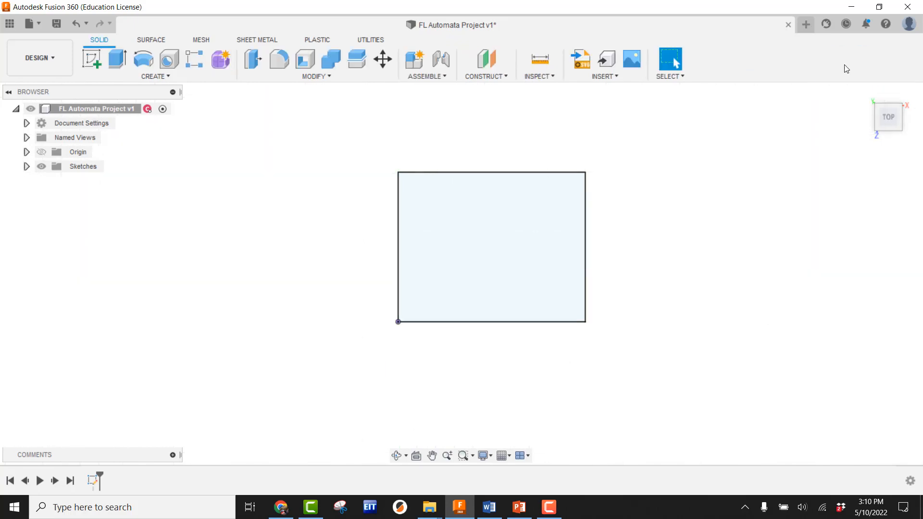
Step: Extrude the rectangle profile upward by the thk parameter as a new component
left_click(865, 94)
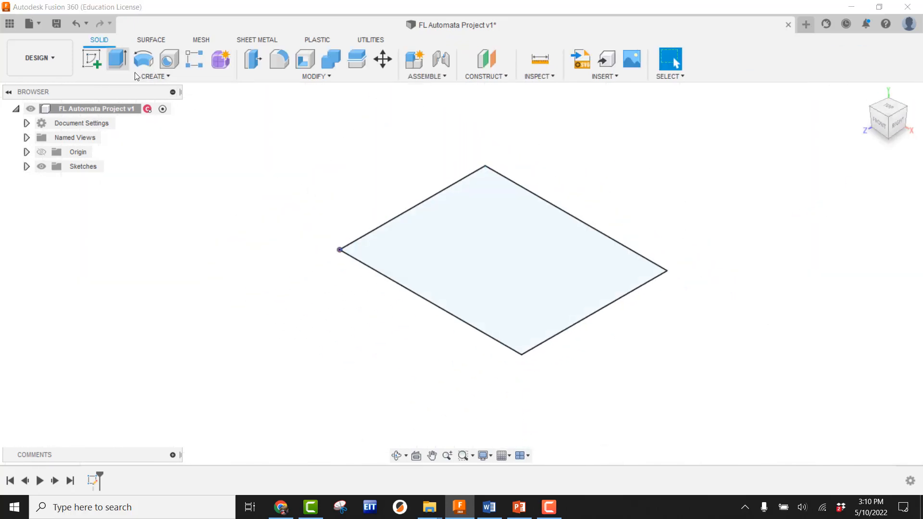
left_click(118, 60)
left_click_drag(508, 250, 503, 225)
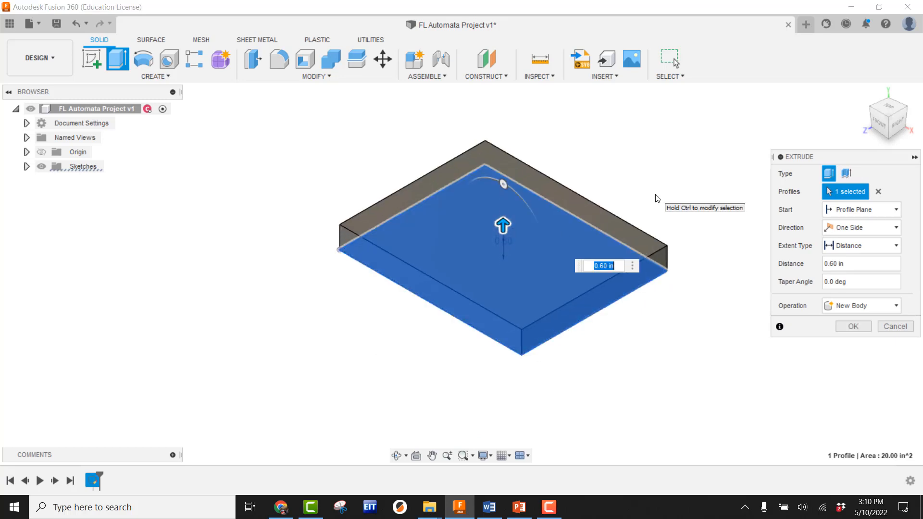
type("thk")
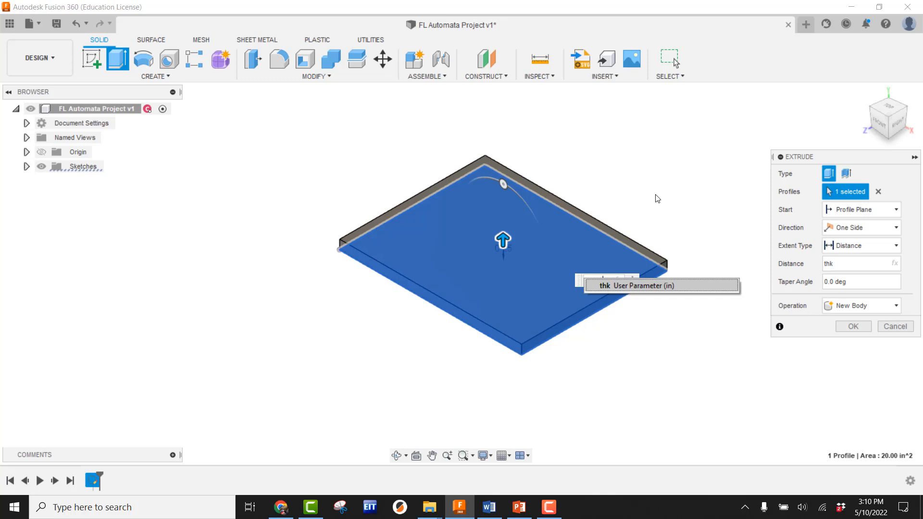
key("Return")
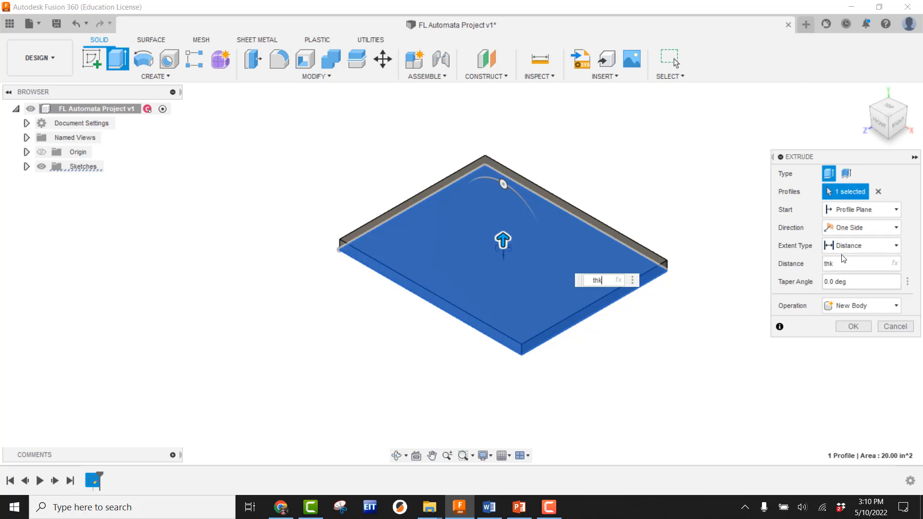
left_click(856, 306)
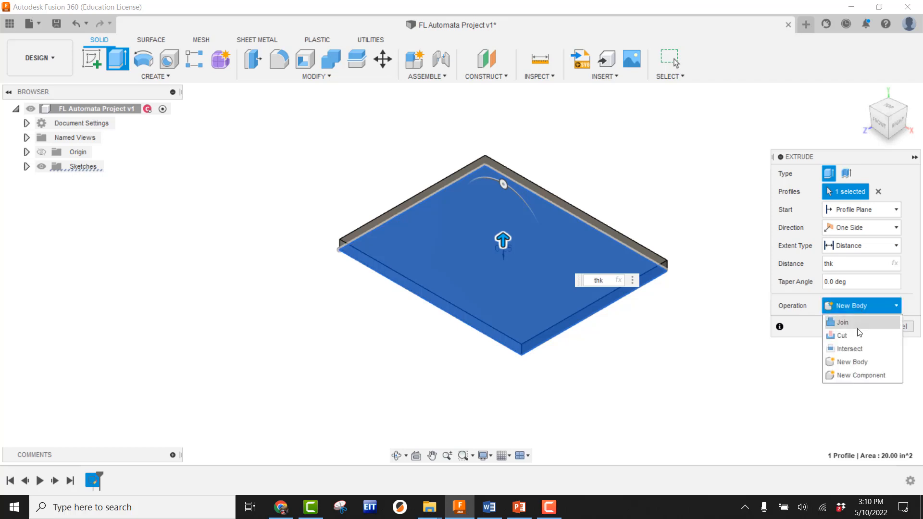
left_click(855, 375)
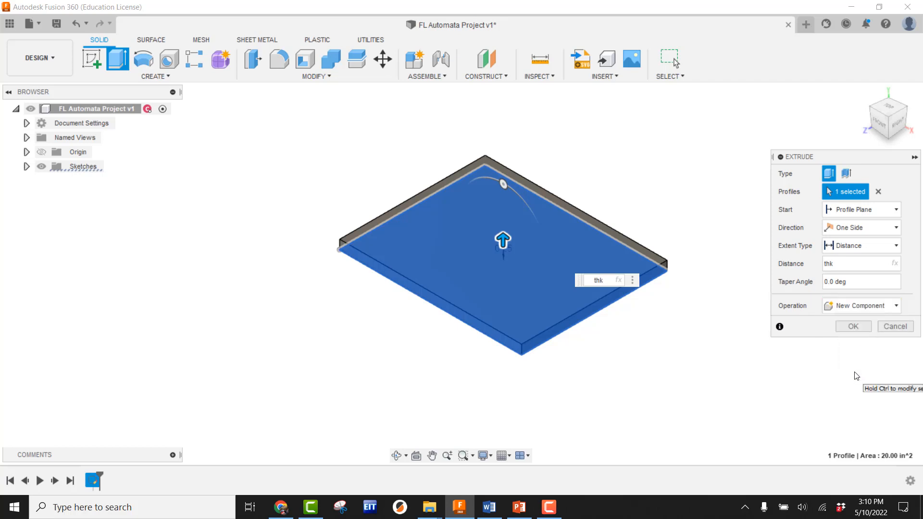
left_click(852, 326)
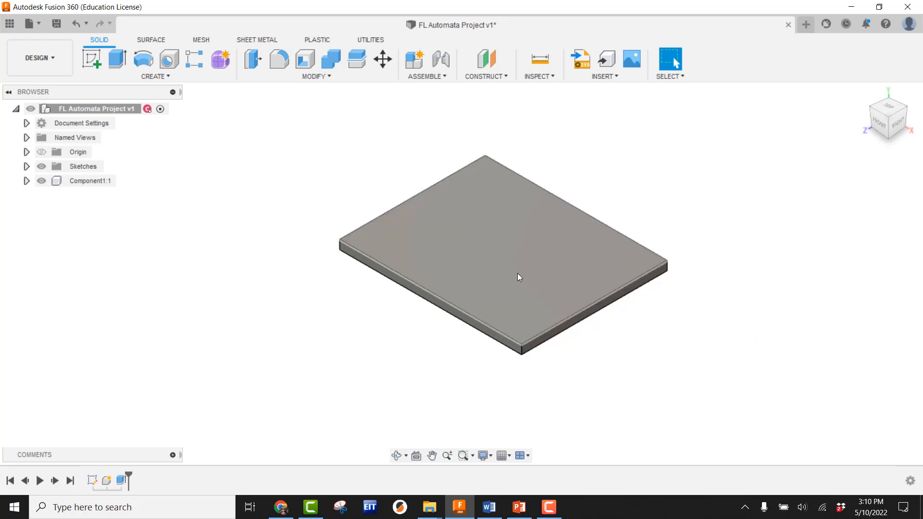
Step: Move the panel component freely, undo that move, and ground the component
middle_click_drag(495, 233, 197, 192)
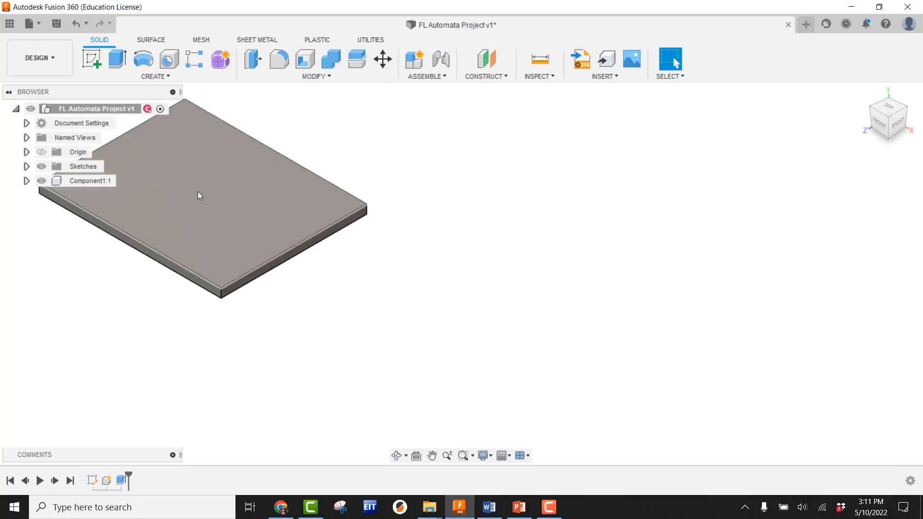
left_click(82, 25)
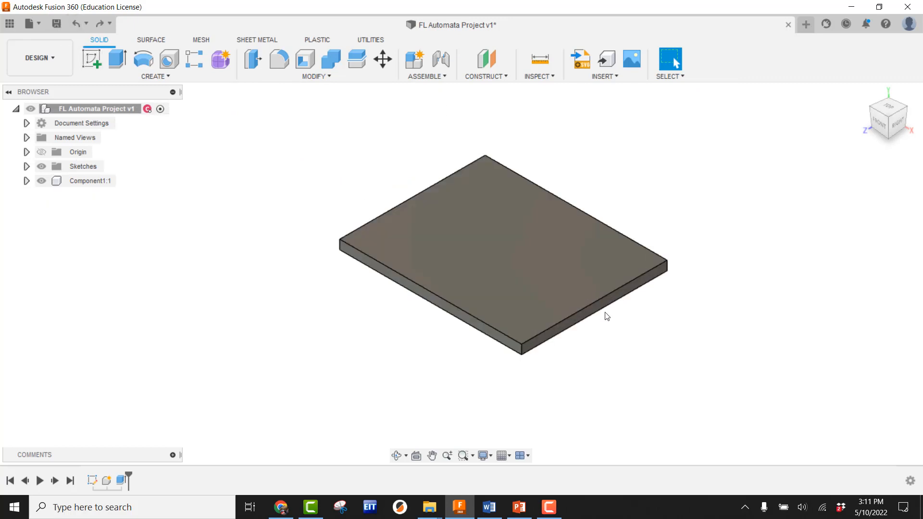
right_click(83, 182)
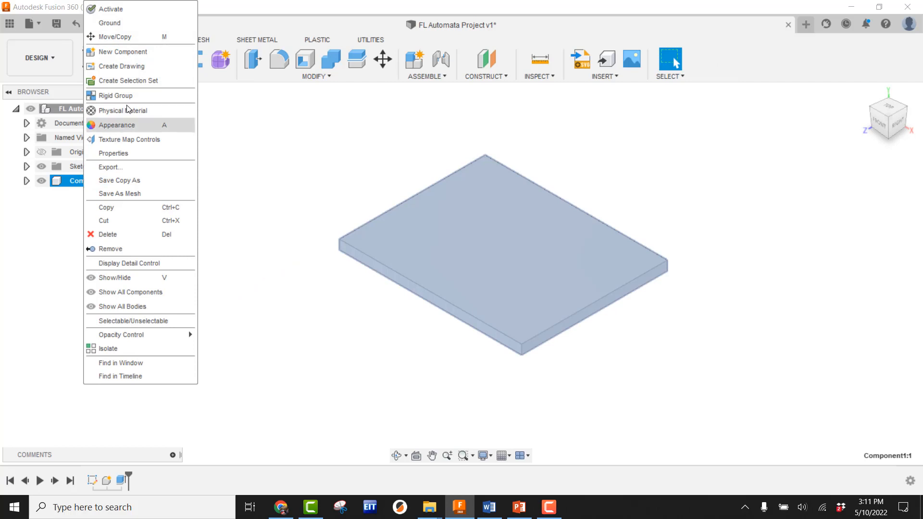
left_click(122, 26)
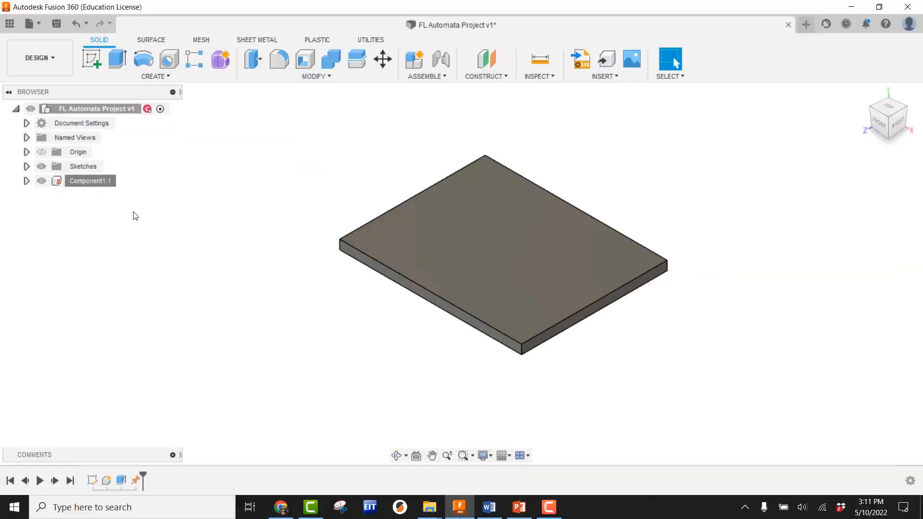
Step: Rename the panel component as "Box Bottom"
left_click(94, 185)
double_click(93, 186)
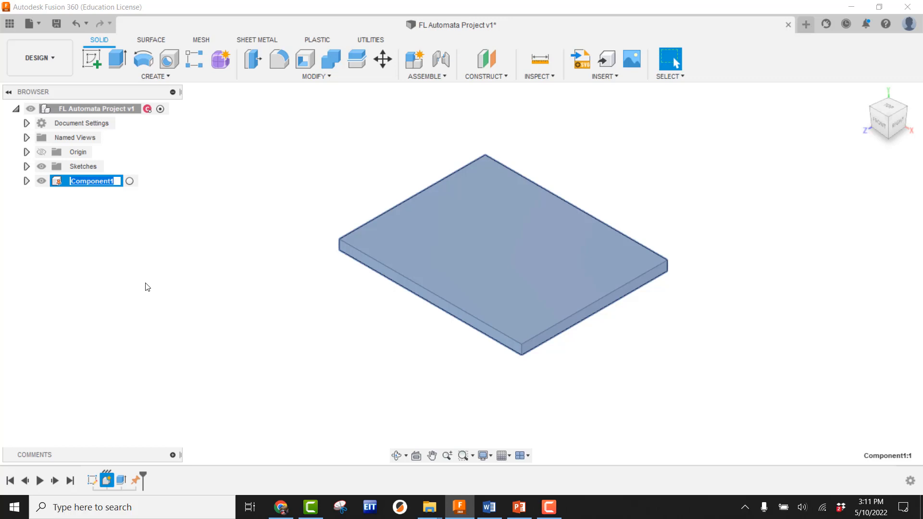
type("Box Bottom:1")
left_click(101, 266)
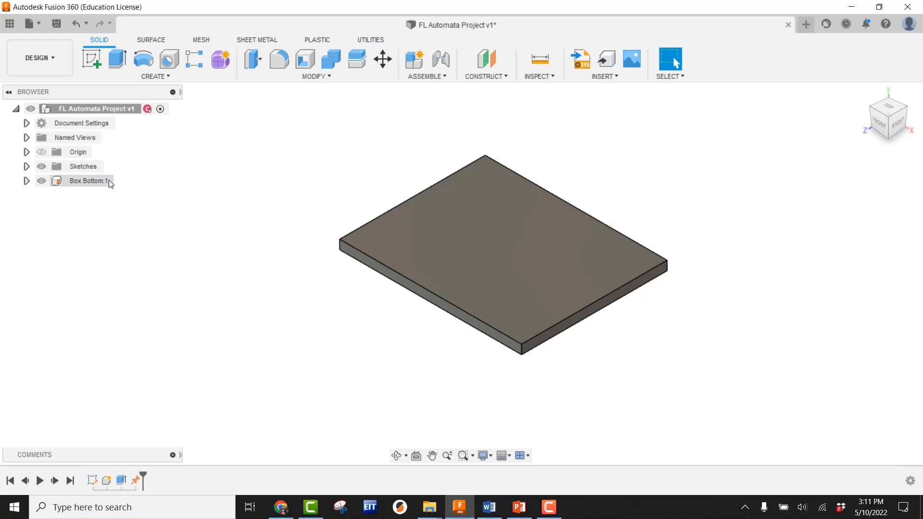
left_click(549, 507)
left_click(877, 465)
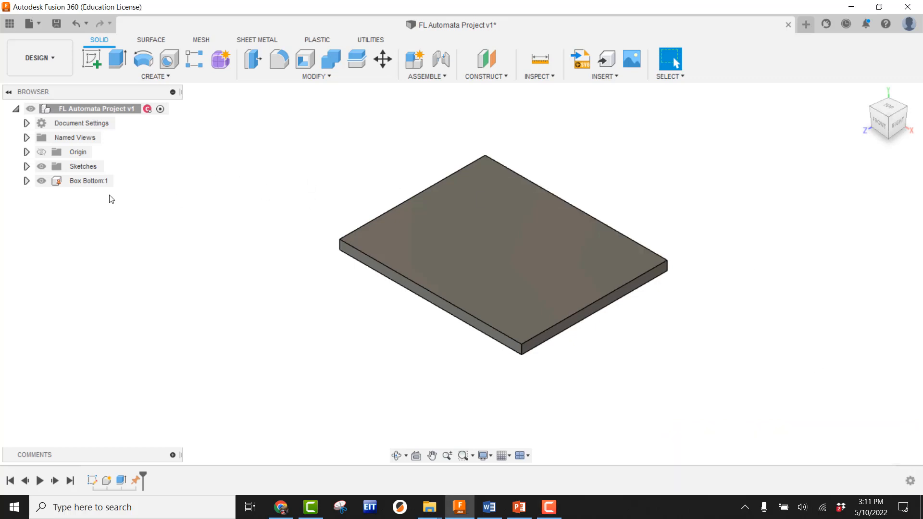
Step: Assign the MDF Medium Density Fiberboard physical material from the Wood library to the Box Bottom component
right_click(87, 186)
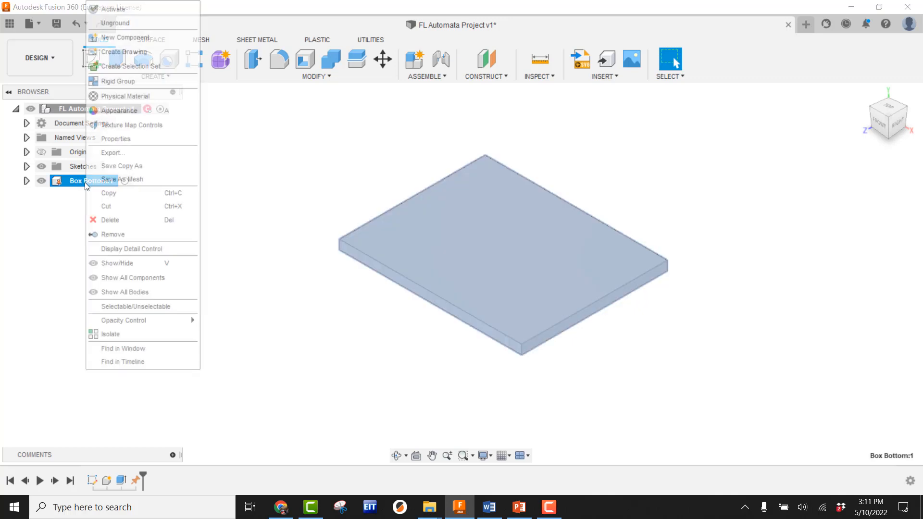
left_click(126, 97)
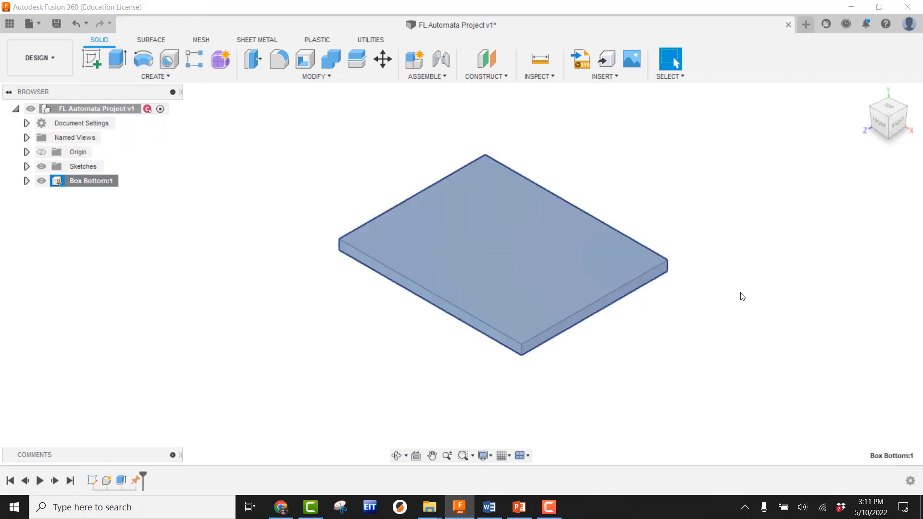
scroll(772, 400, "down", 3)
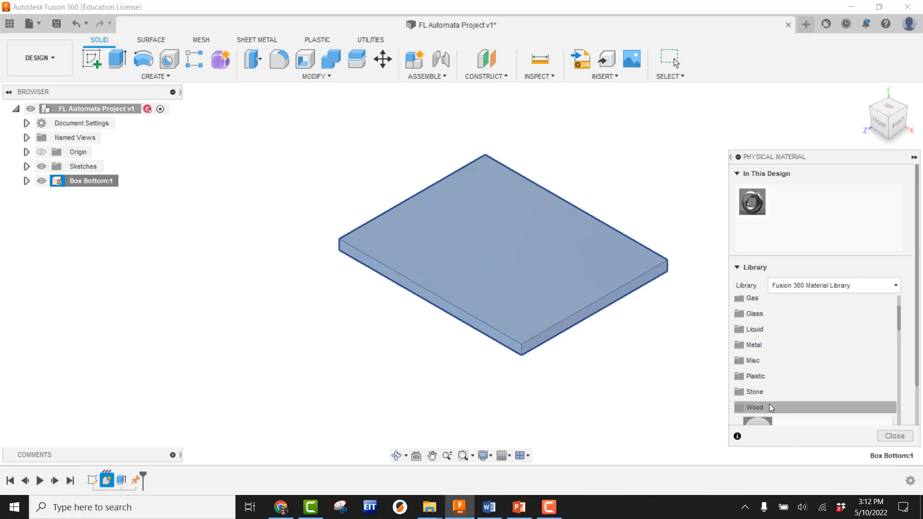
left_click(769, 404)
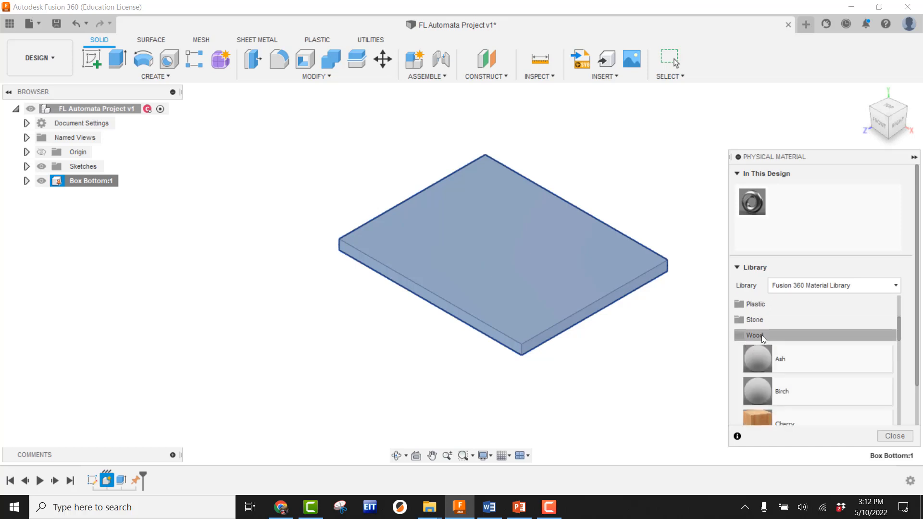
scroll(774, 392, "down", 5)
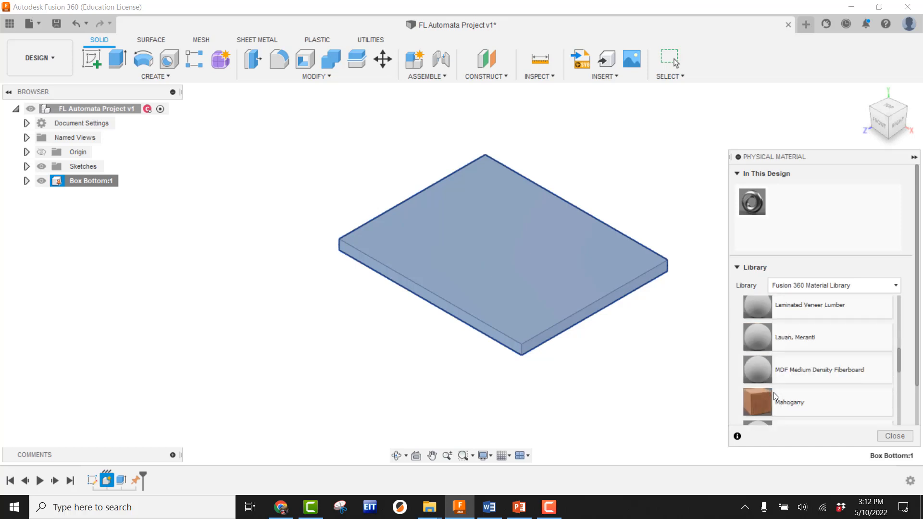
left_click_drag(798, 371, 595, 256)
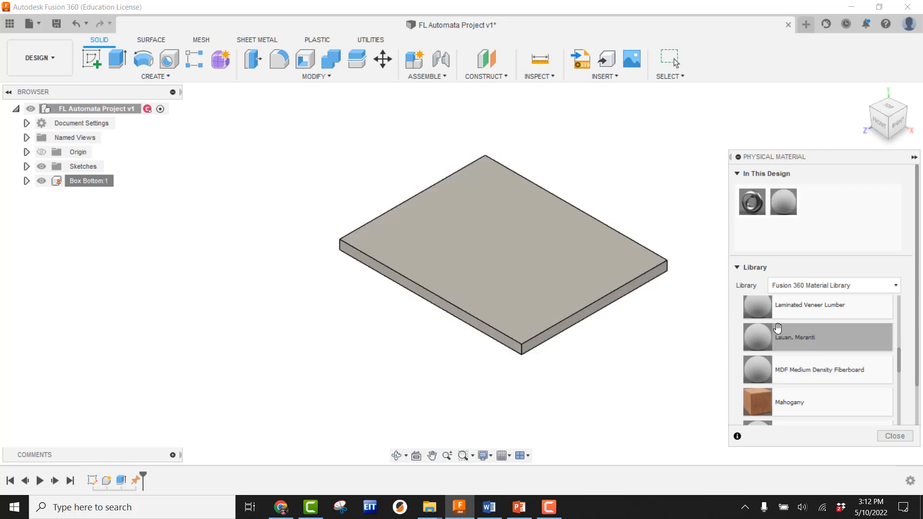
left_click(895, 436)
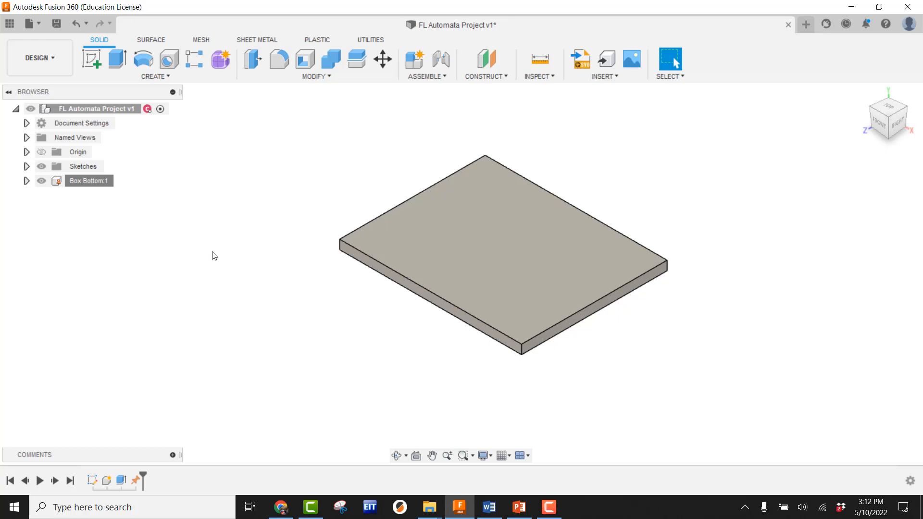
Step: Search the appearance library for "mdf" and apply the MDF Board appearance to the Box Bottom component
right_click(95, 185)
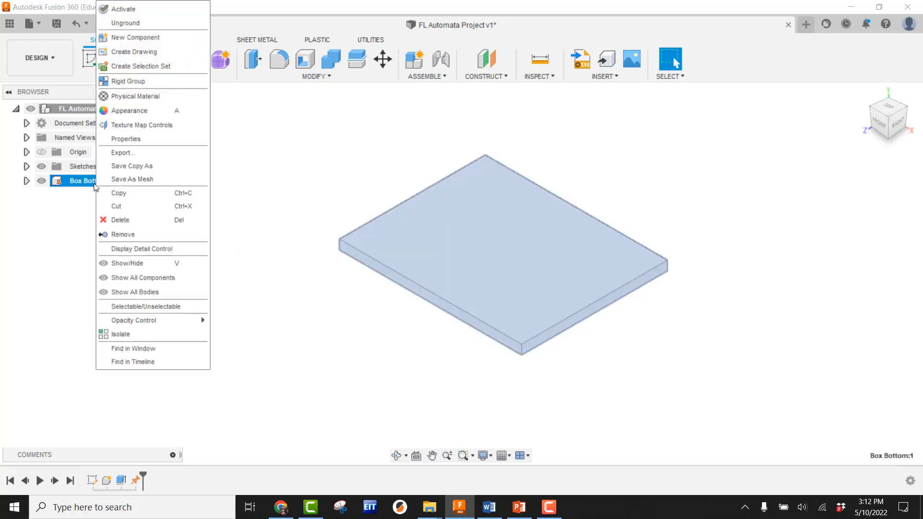
left_click(133, 114)
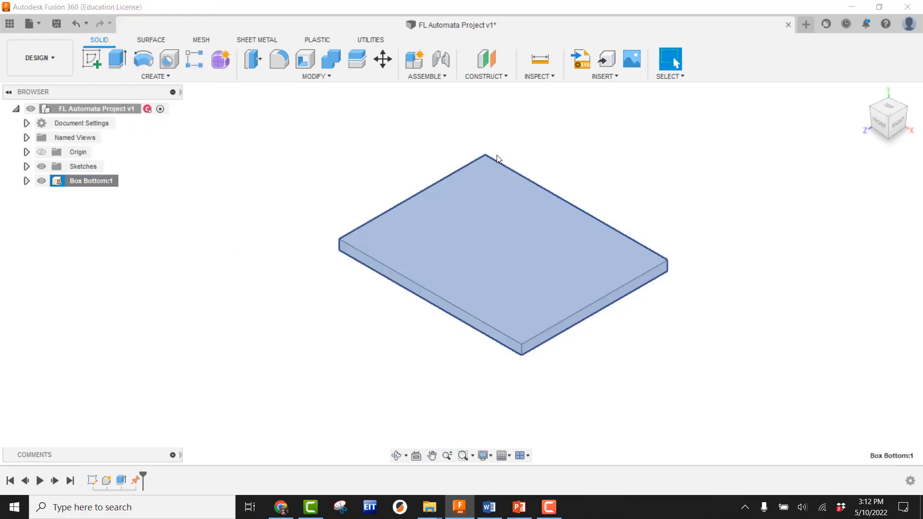
left_click(682, 255)
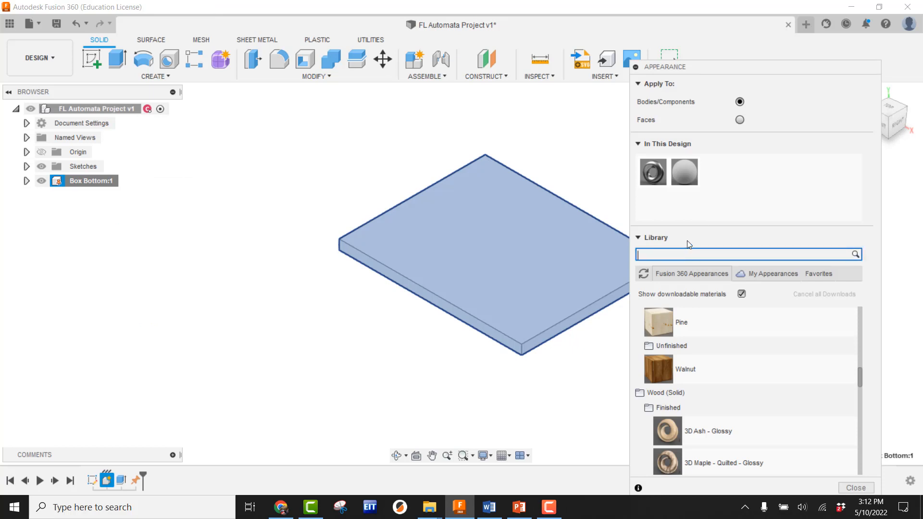
type("mdf")
key("Return")
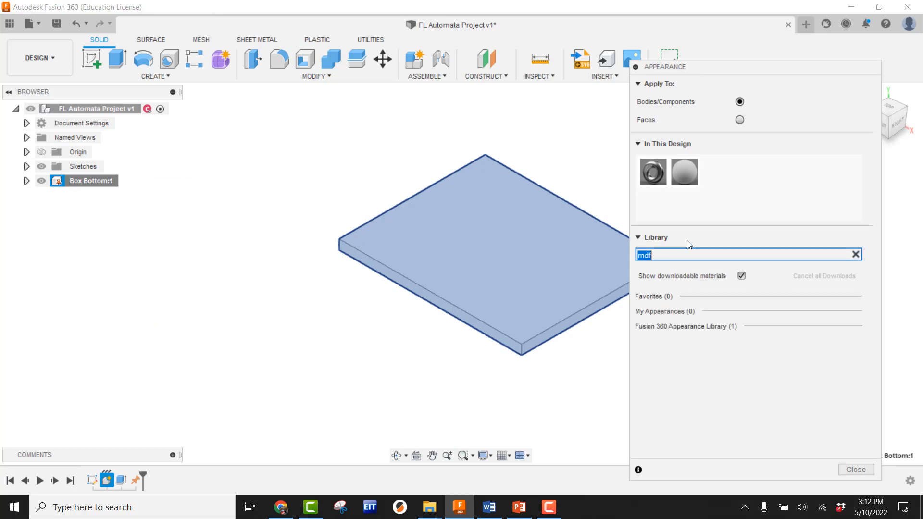
left_click(726, 328)
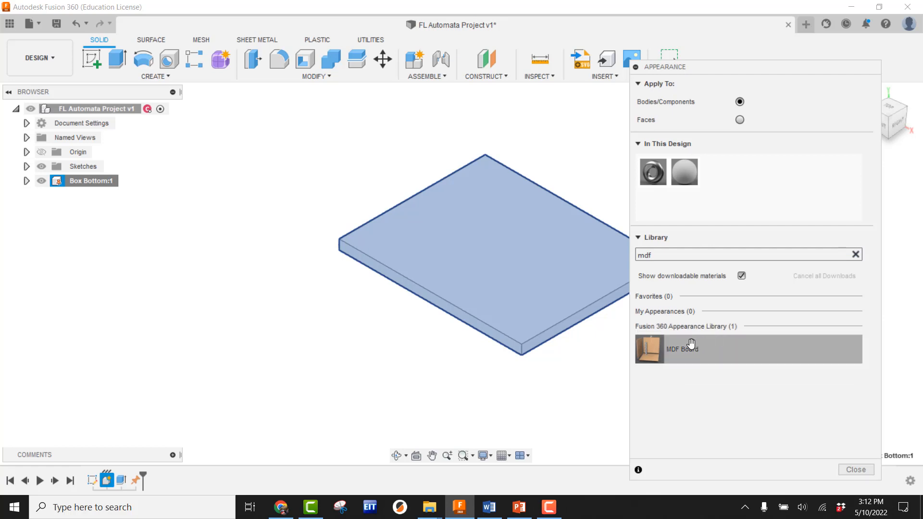
left_click_drag(688, 343, 556, 256)
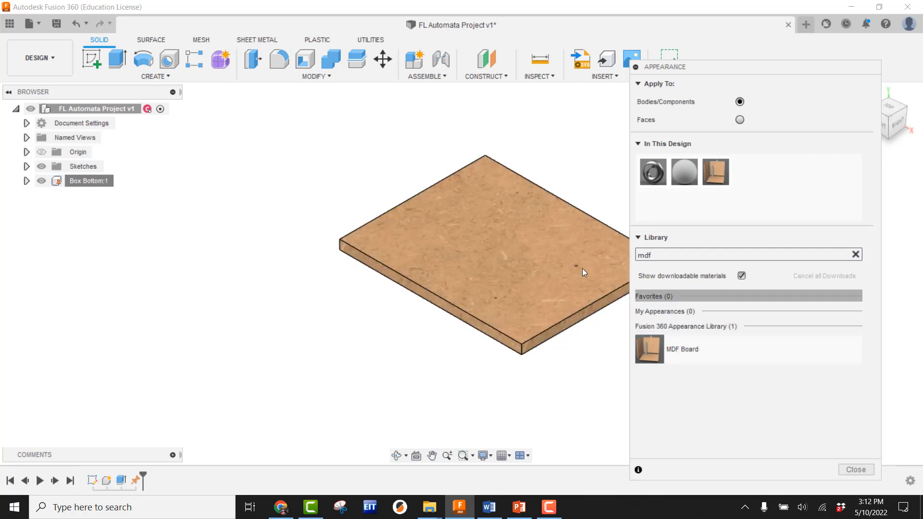
left_click(856, 469)
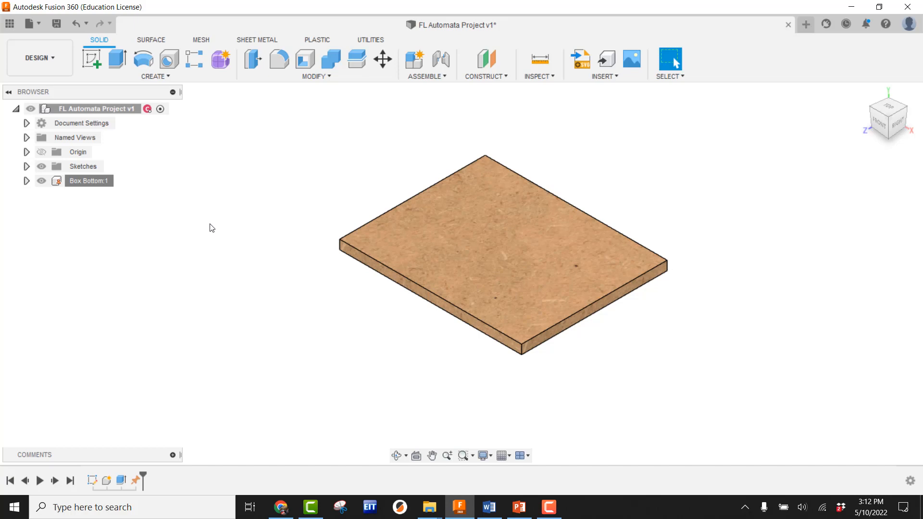
Step: Start a sketch on the panel's right end face and draw a rectangle about 2.69 by 2.64 in upward from the face's upper-left corner
left_click(94, 58)
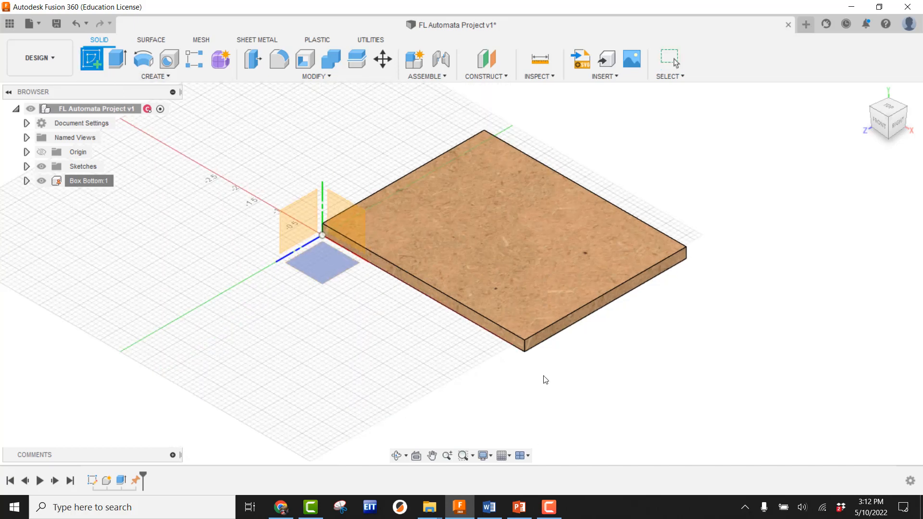
scroll(553, 321, "up", 5)
left_click(543, 301)
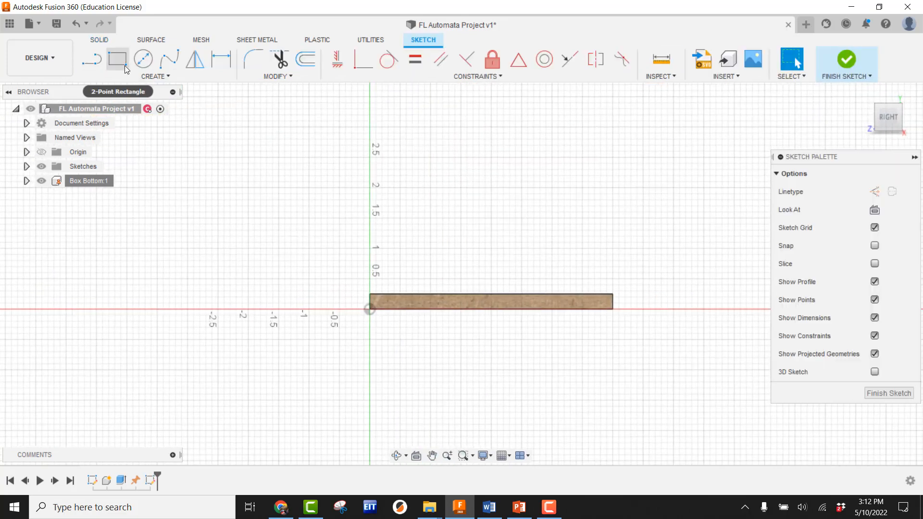
left_click(117, 58)
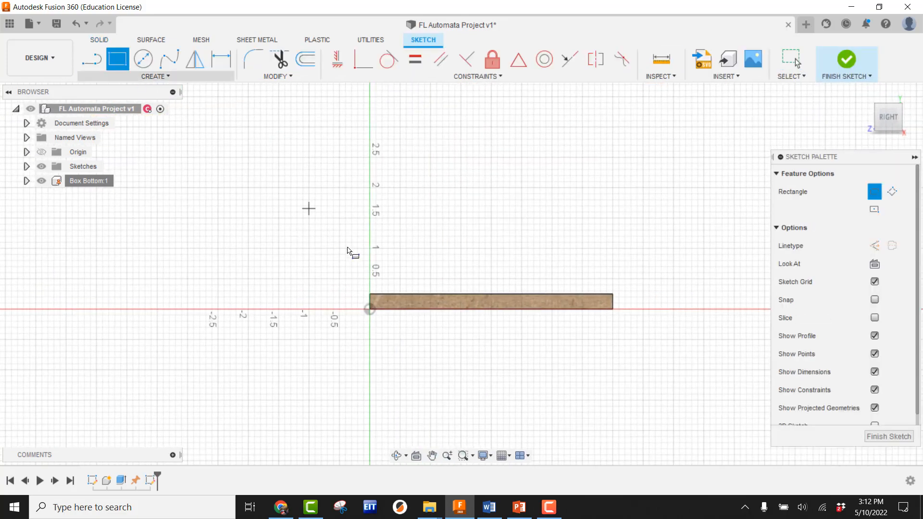
left_click(370, 294)
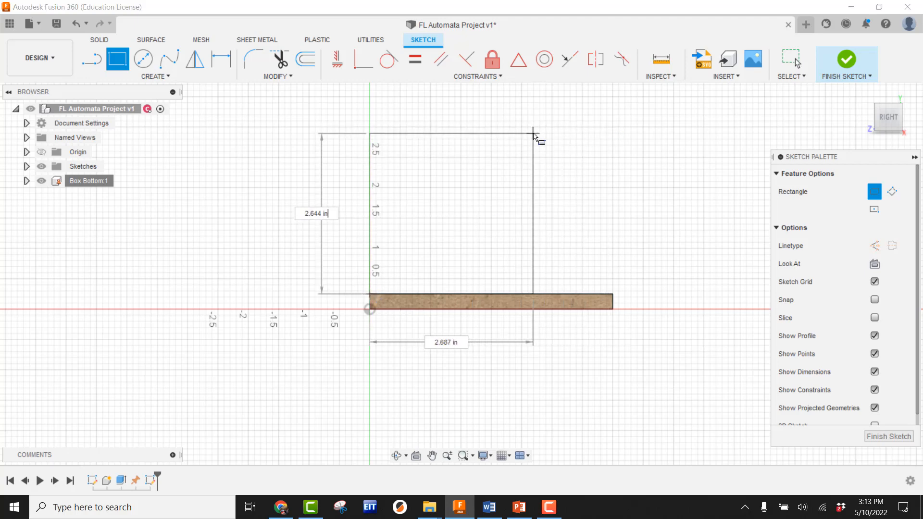
left_click(533, 134)
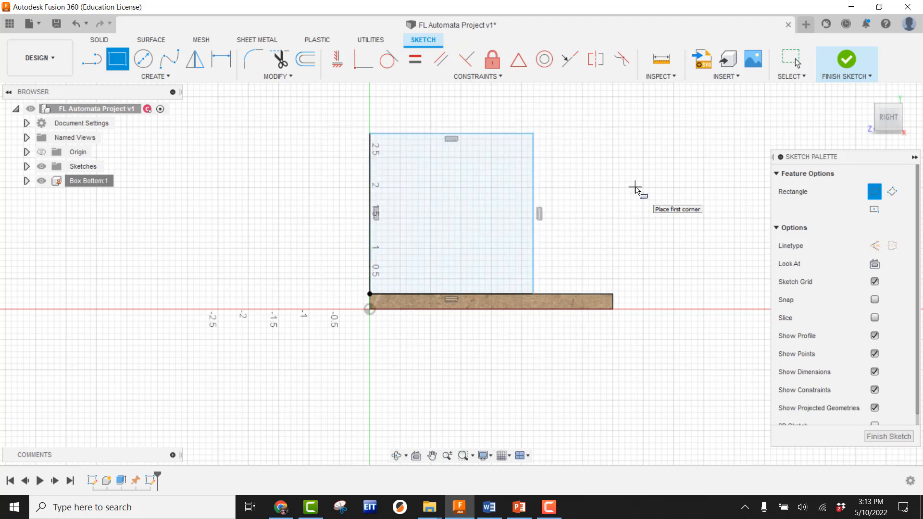
Step: Dimension the rectangle's lower horizontal edge with the depth user parameter
left_click(222, 59)
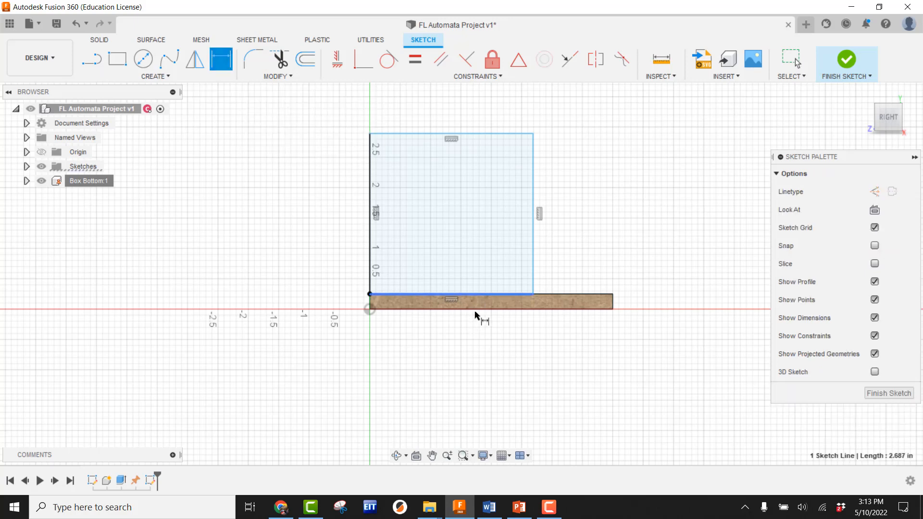
left_click(475, 315)
left_click(542, 358)
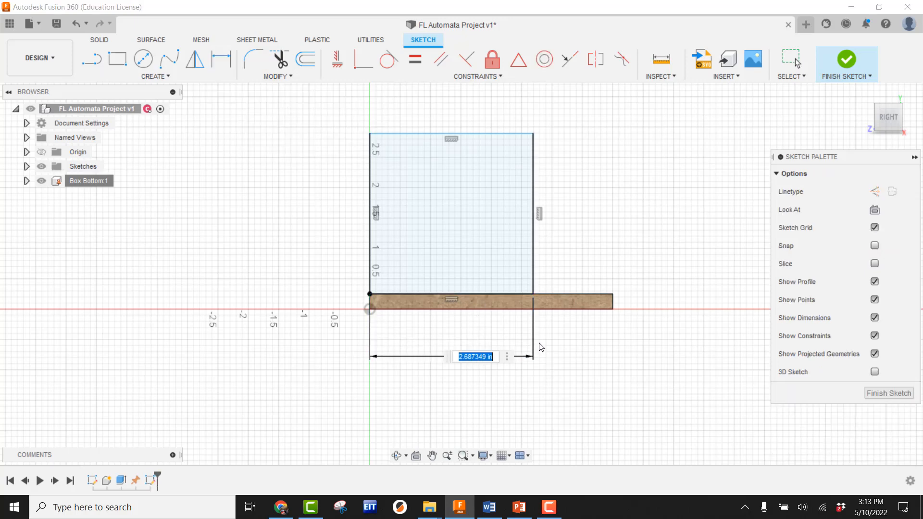
type("depth")
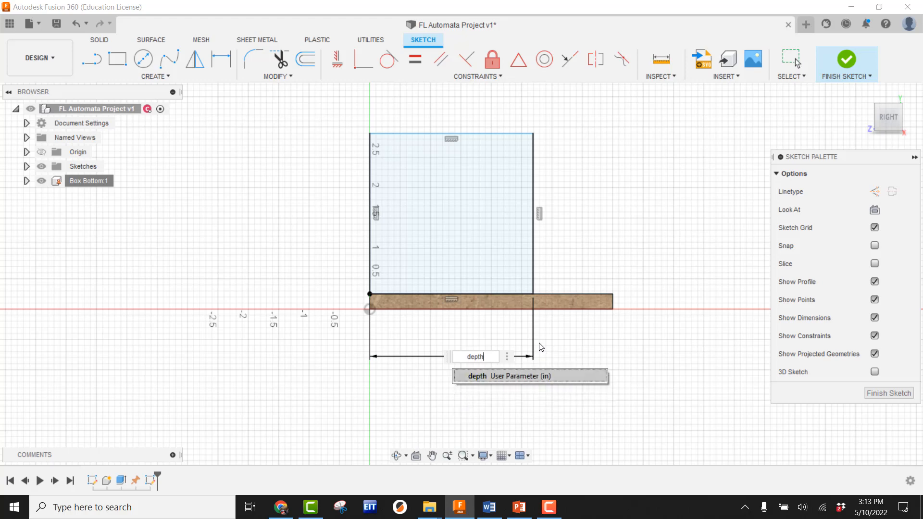
key("Return")
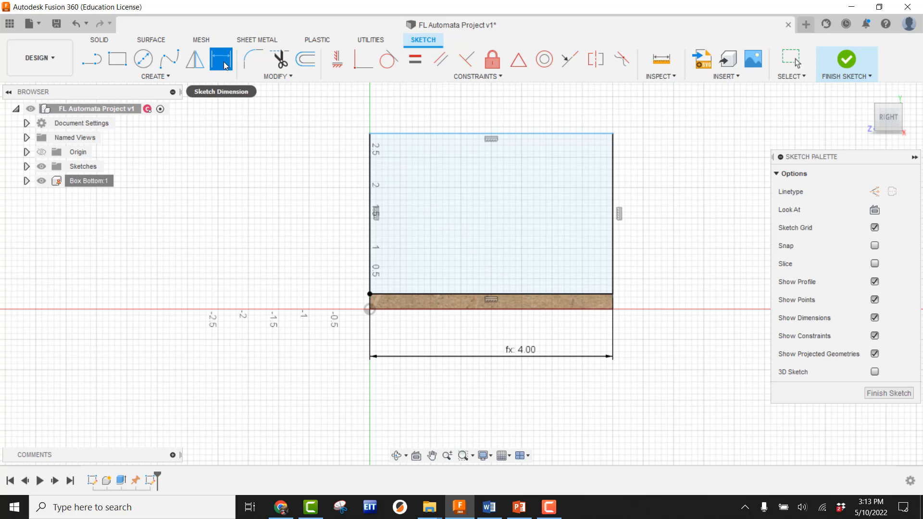
Step: Dimension the rectangle's vertical edge with the expression height-thk-thk and finish the sketch
left_click(366, 210)
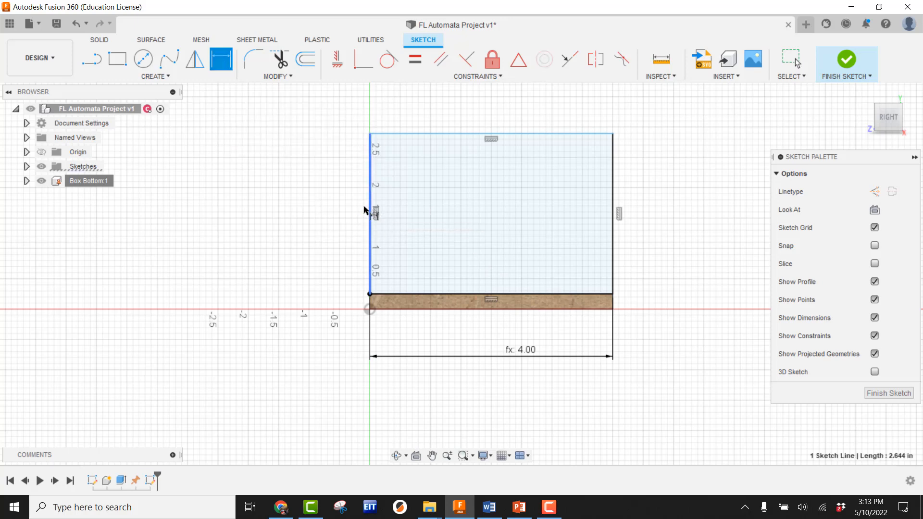
left_click(350, 154)
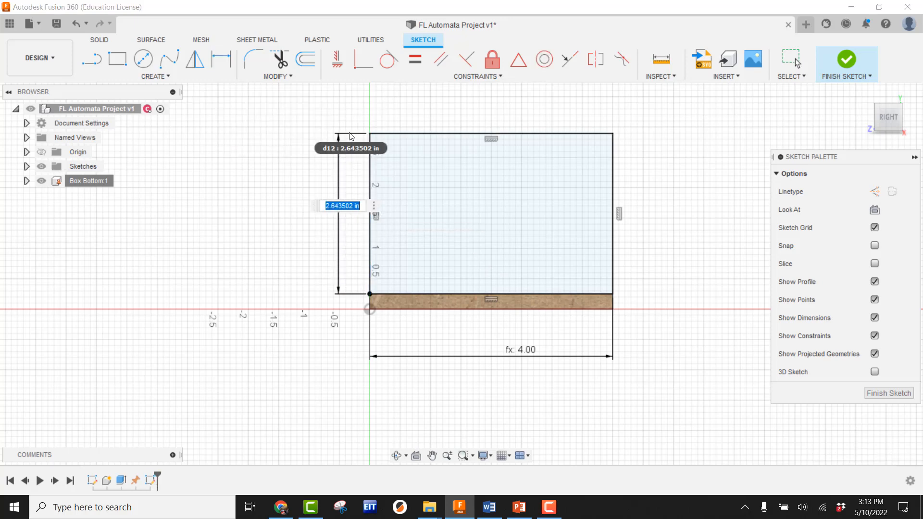
type("height")
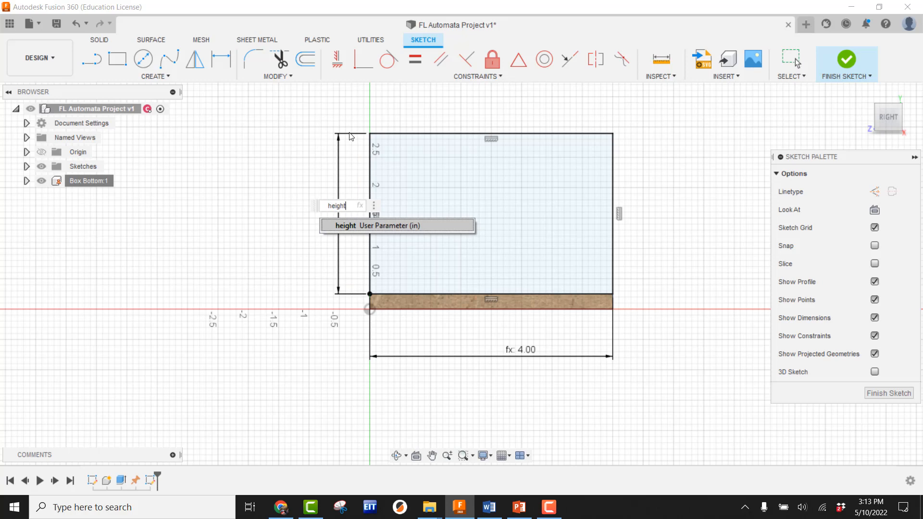
type("-thk")
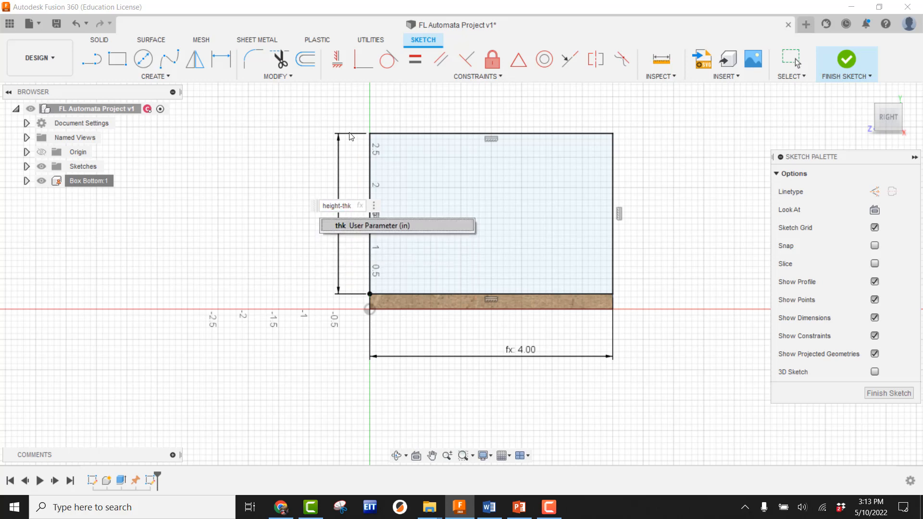
type("-thk")
key("Return")
key("Return")
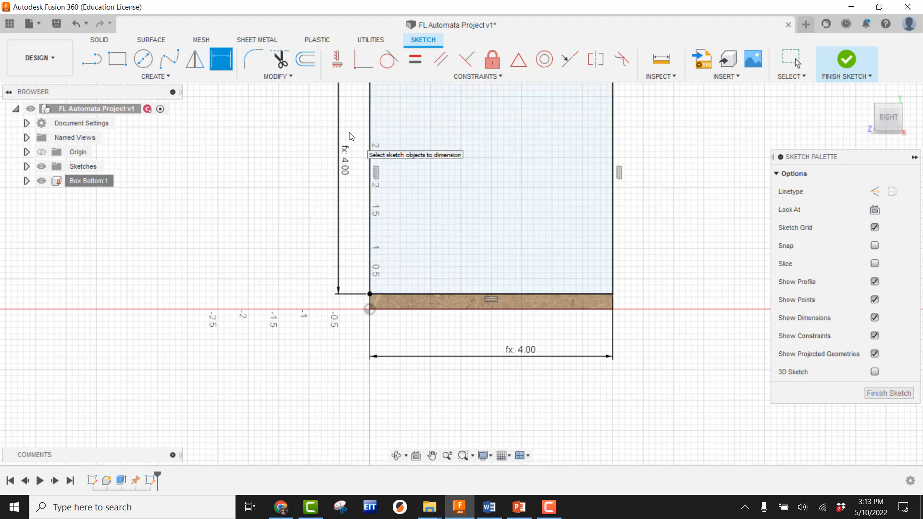
scroll(360, 160, "down", 4)
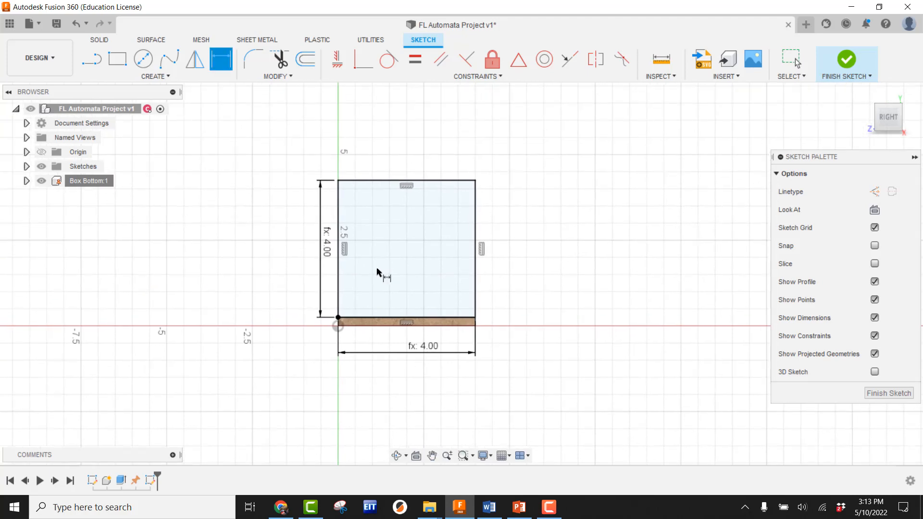
scroll(375, 276, "up", 2)
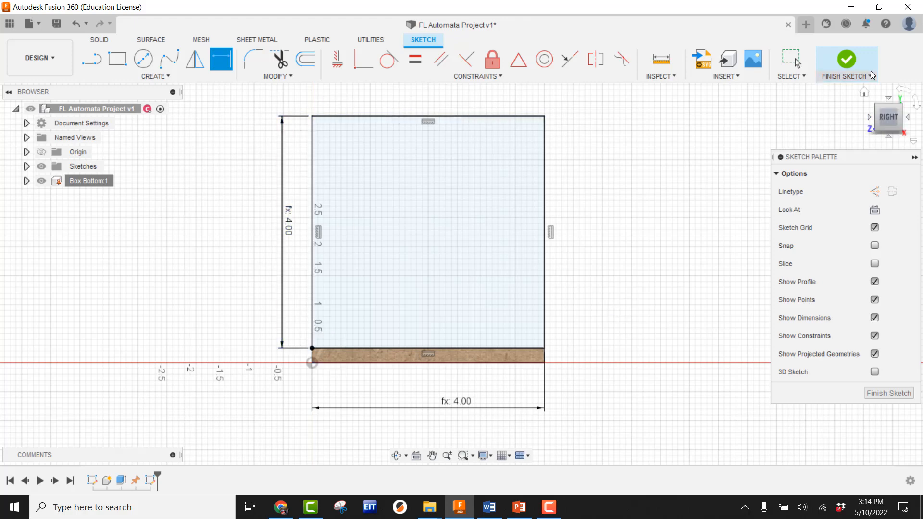
left_click(847, 63)
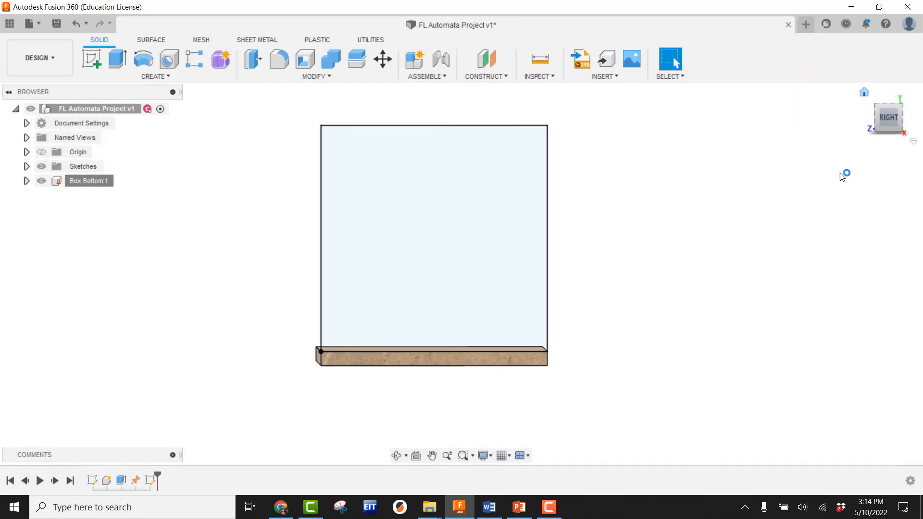
Step: Extrude the rectangle inward over the bottom panel by -thk as a new component
left_click(117, 59)
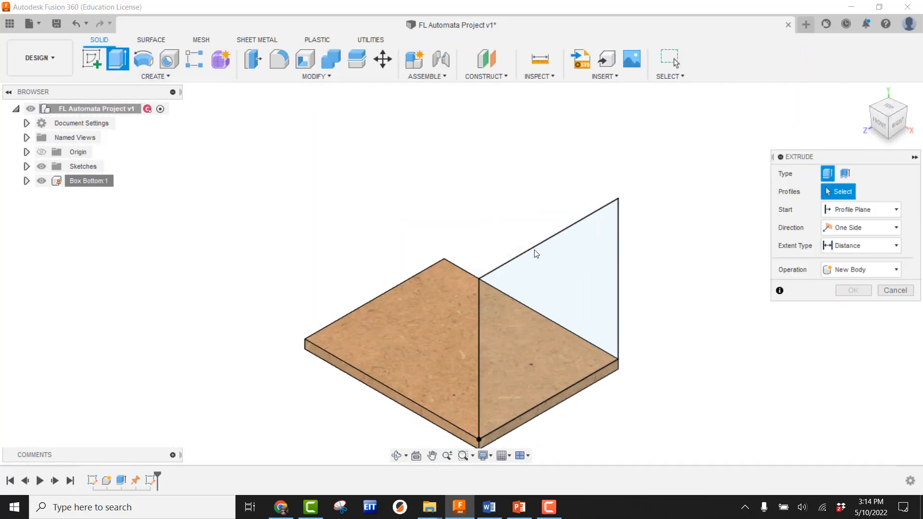
left_click(545, 277)
left_click_drag(557, 322, 532, 311)
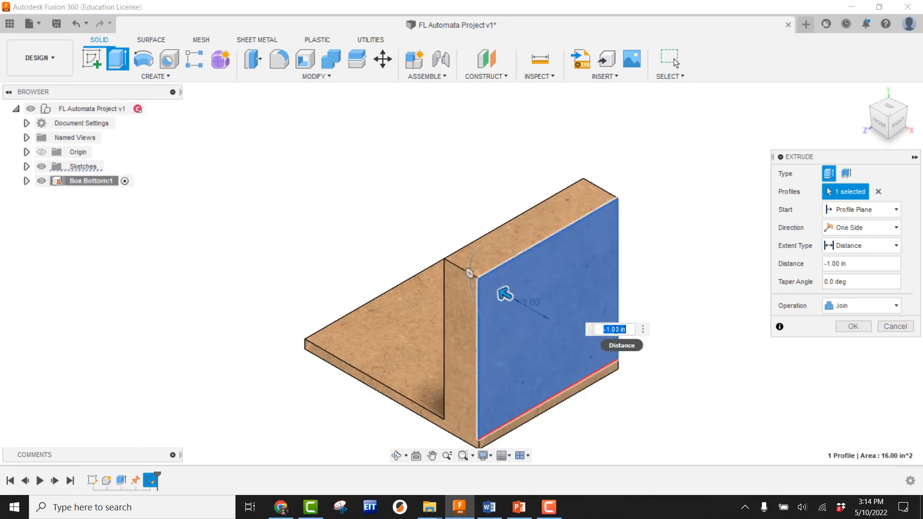
key("BackSpace")
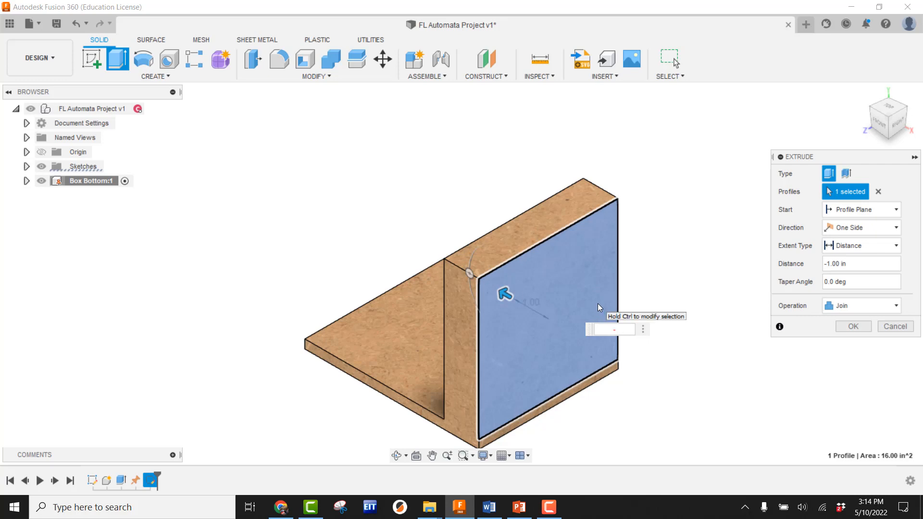
type("-thk")
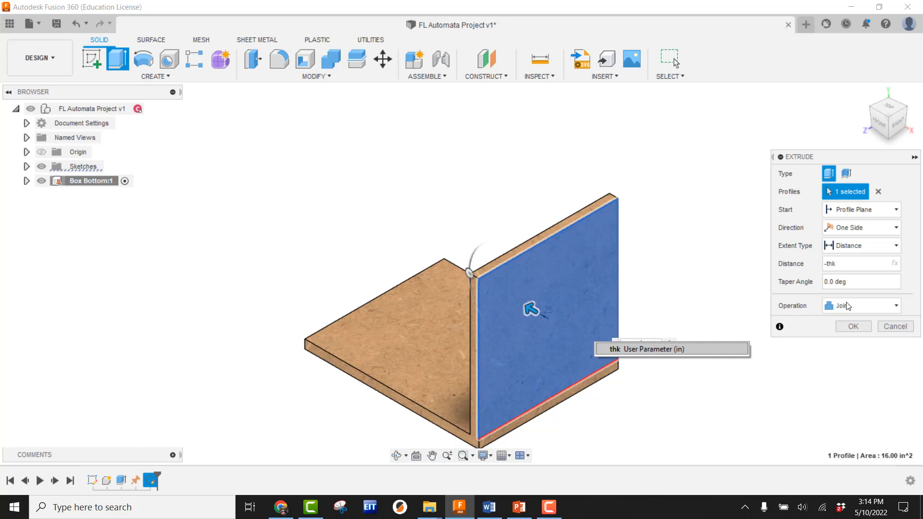
left_click(863, 311)
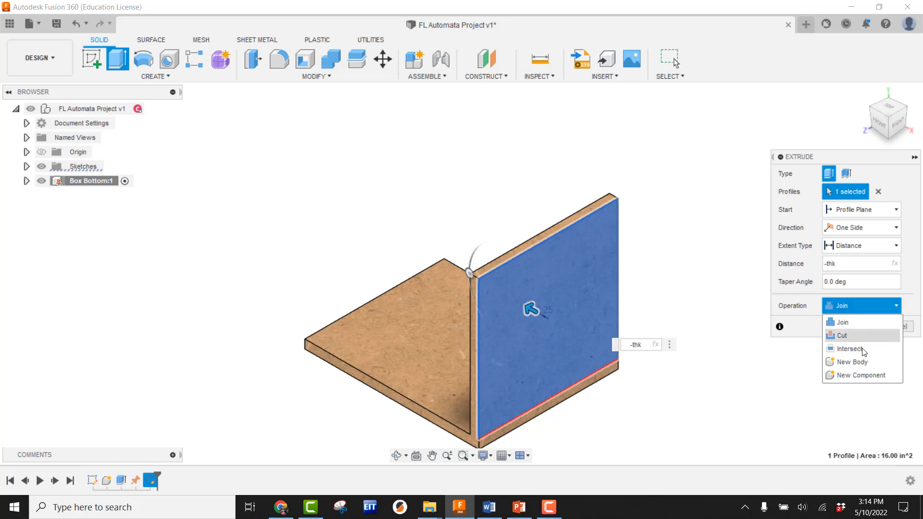
left_click(857, 373)
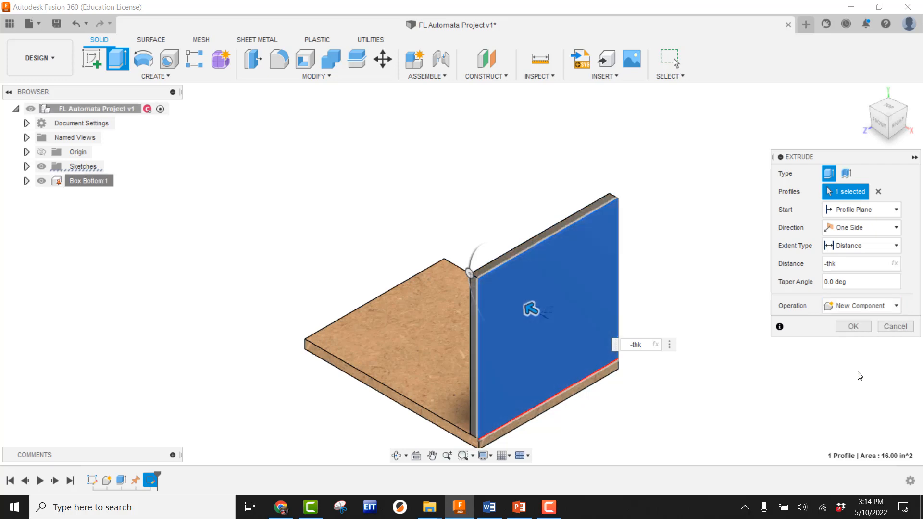
left_click(851, 327)
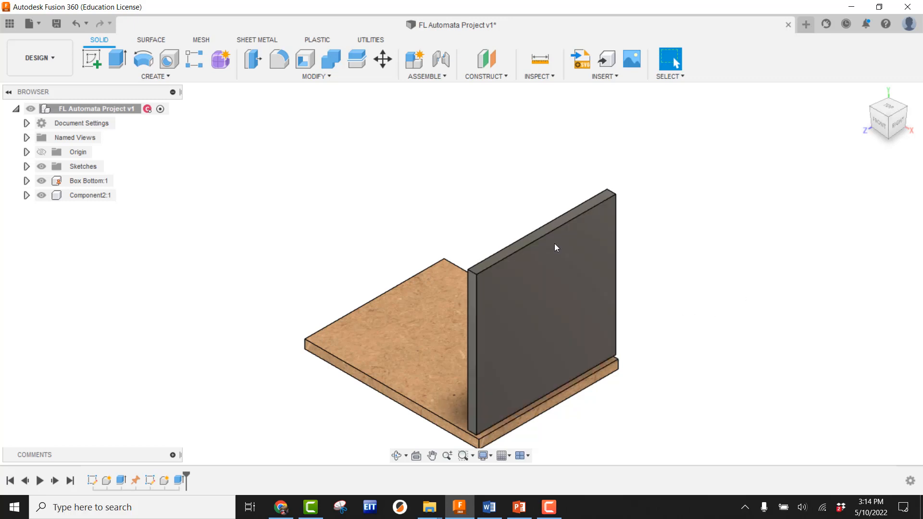
Step: Test whether the upright side panel moves freely away from the bottom panel and undo the move
left_click_drag(555, 243, 480, 172)
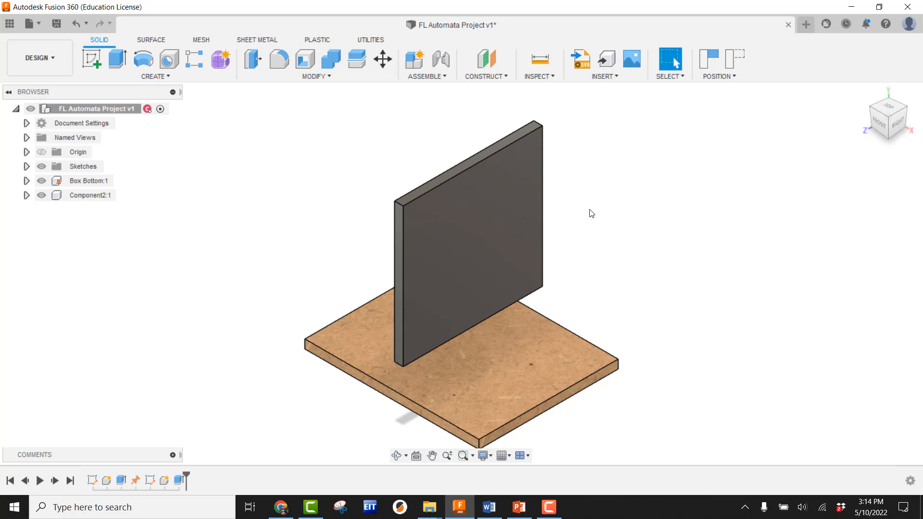
left_click(76, 24)
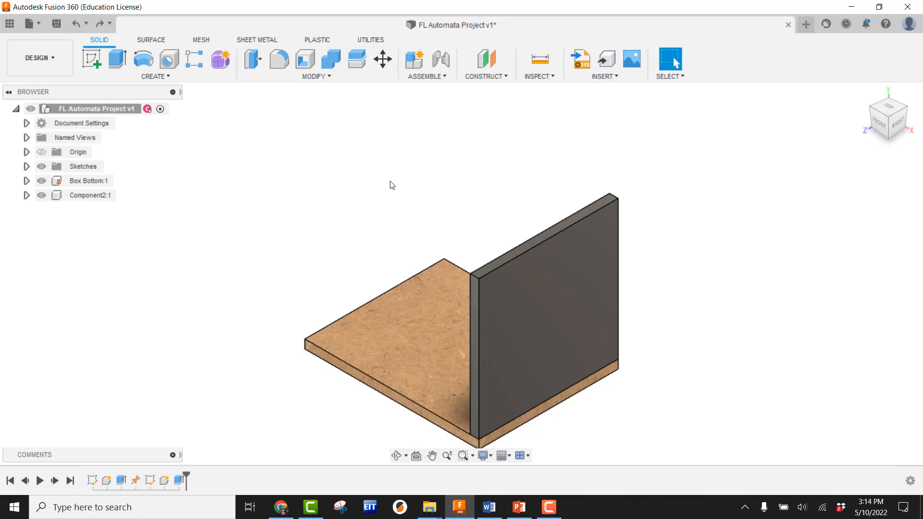
Step: Create a rigid as-built joint between the upright side panel and the Box Bottom component
left_click(442, 81)
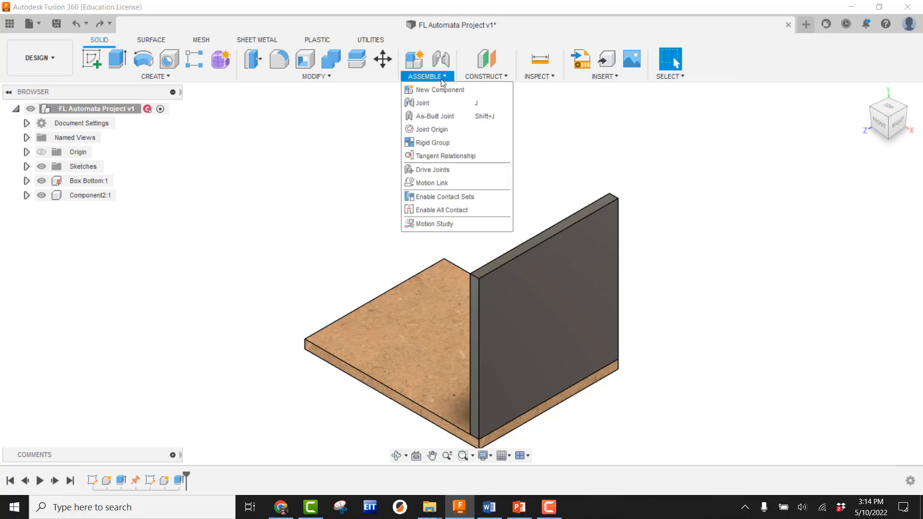
left_click(435, 116)
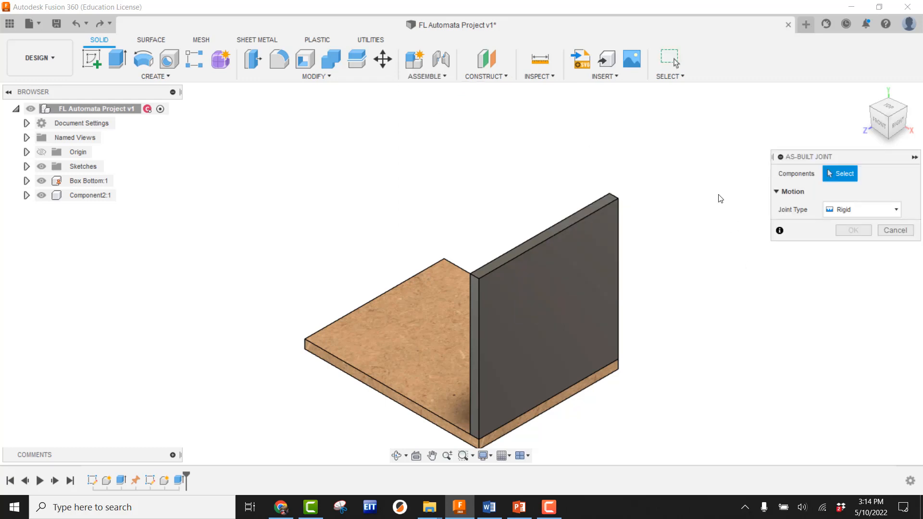
left_click(567, 267)
left_click(428, 322)
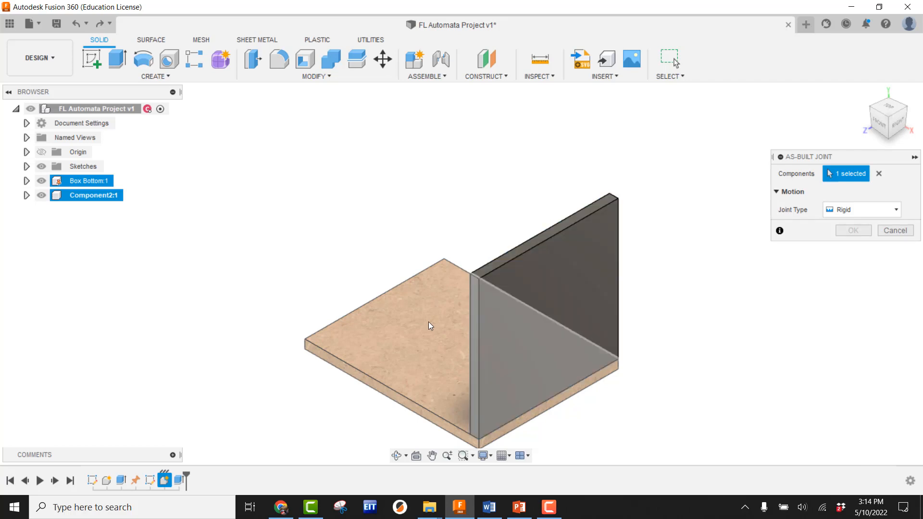
left_click(831, 228)
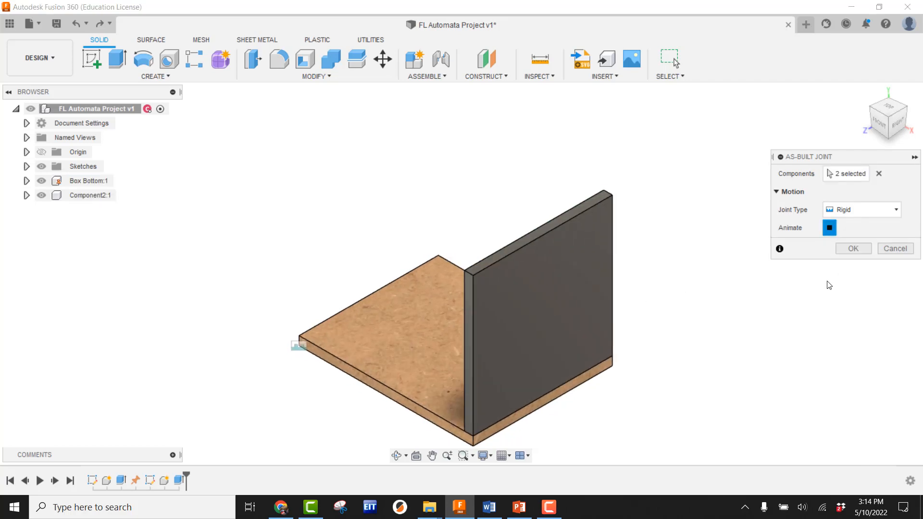
left_click(829, 228)
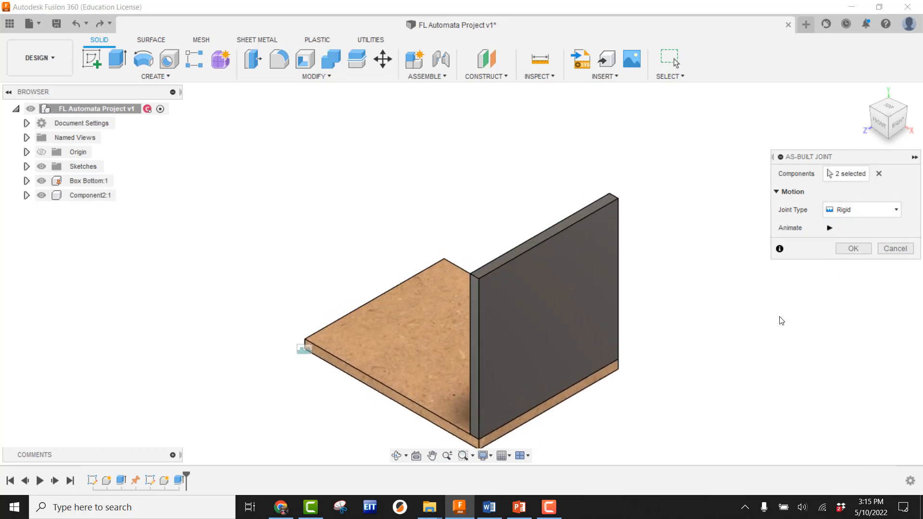
left_click(853, 248)
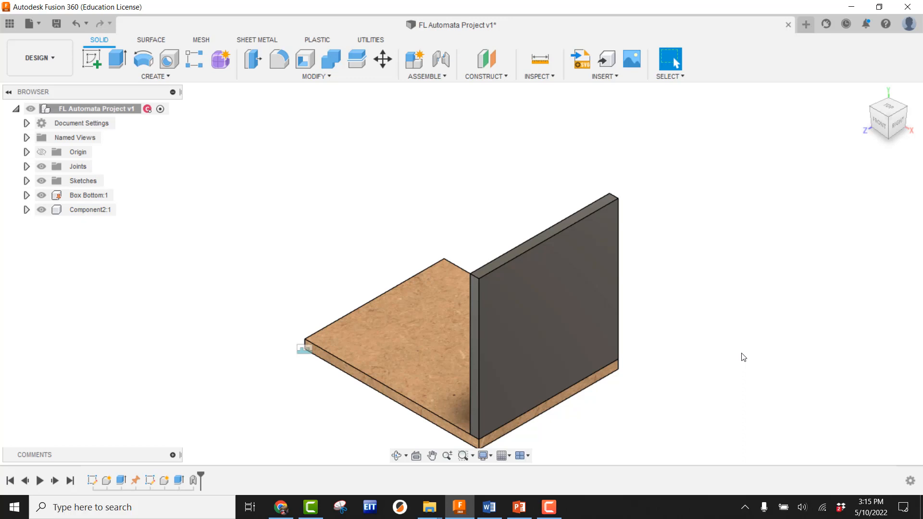
Step: Rename the upright side panel component as "Box Side"
double_click(89, 211)
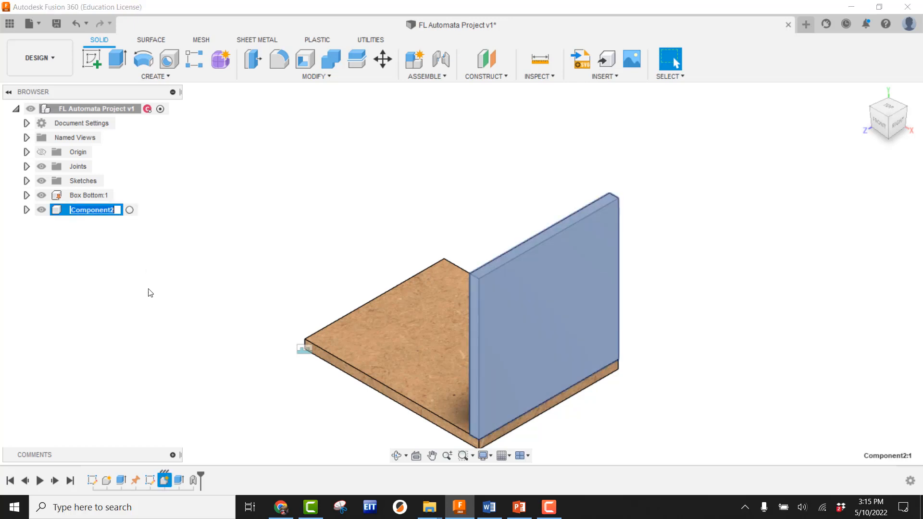
type("Box Side")
key("Return")
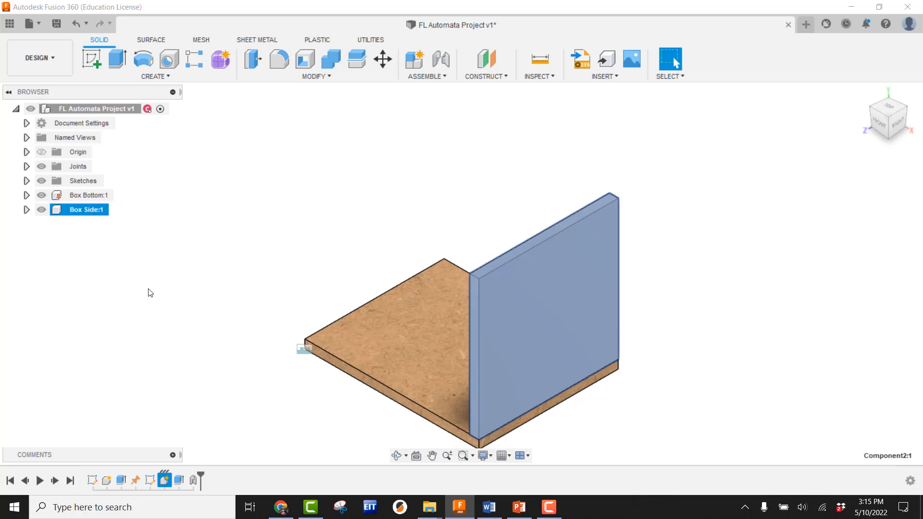
Step: Assign the MDF physical material already used in this design to the Box Side component
right_click(92, 217)
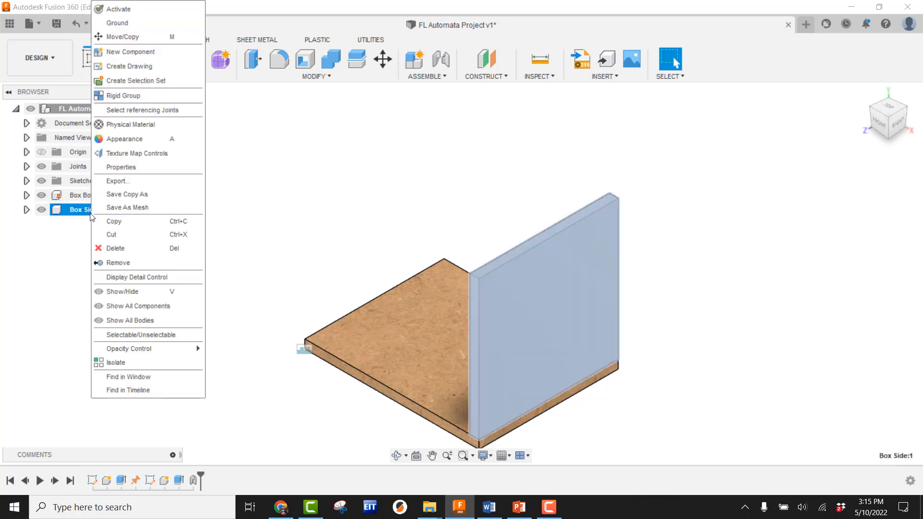
left_click(140, 124)
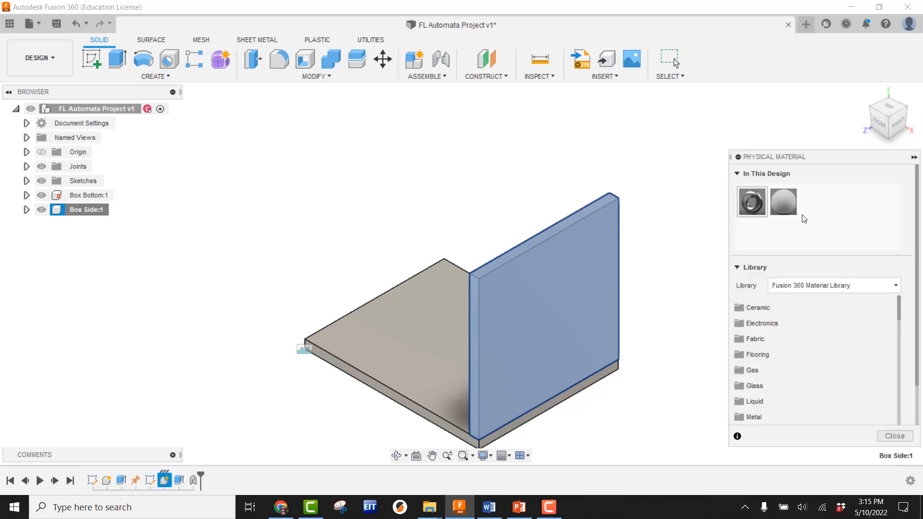
left_click_drag(783, 201, 584, 236)
left_click(888, 435)
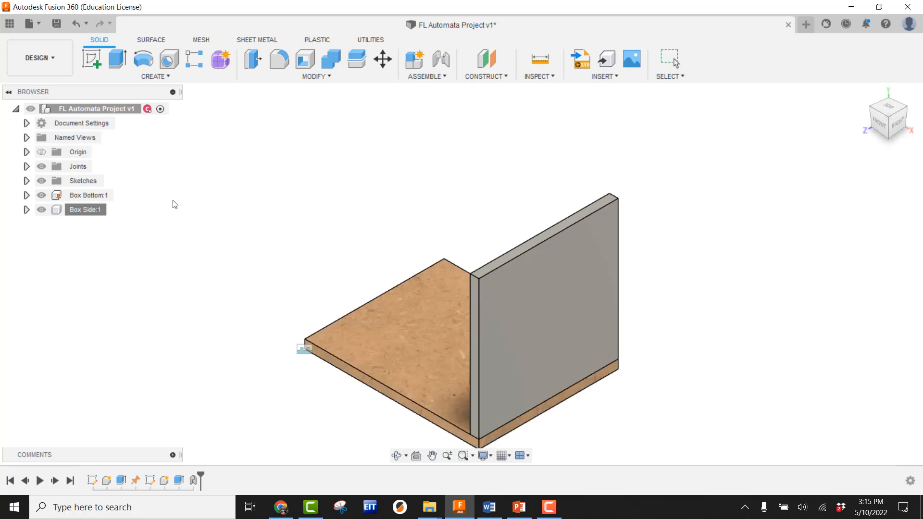
Step: Apply the MDF Board appearance already used in this design to the Box Side component
right_click(87, 209)
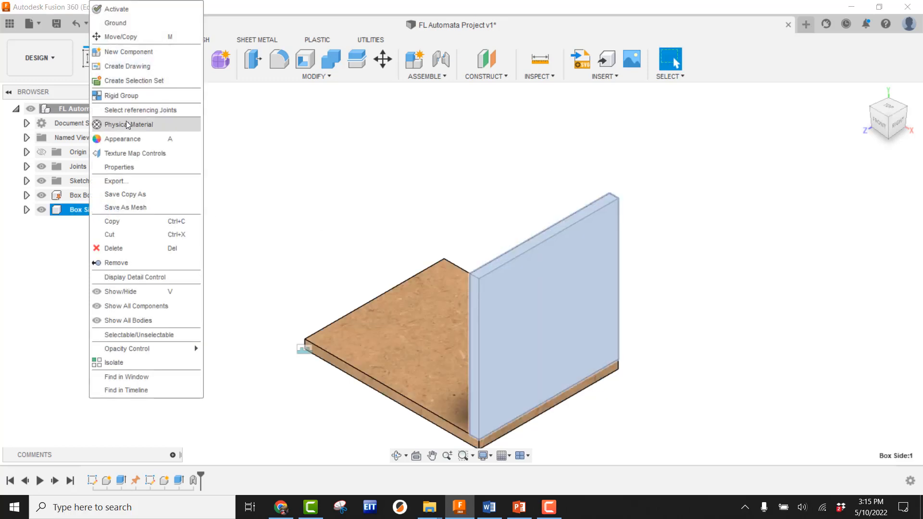
left_click(123, 138)
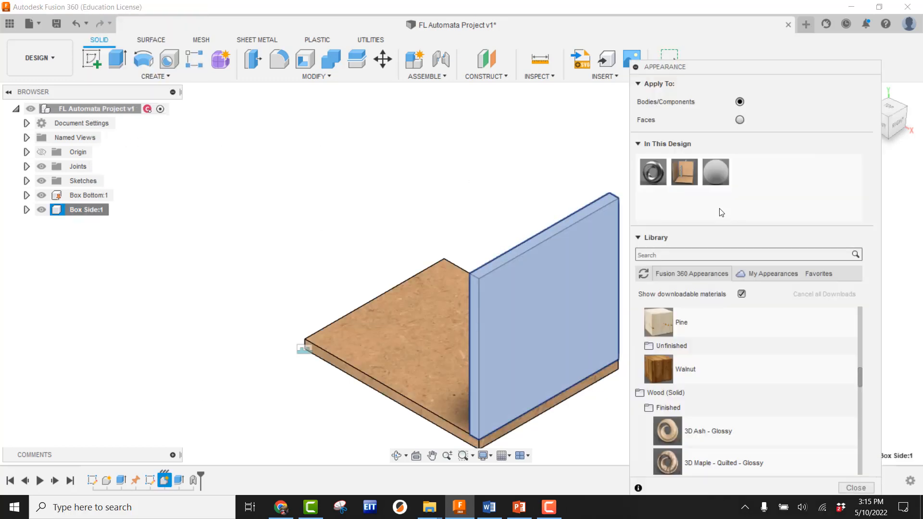
left_click_drag(684, 172, 566, 270)
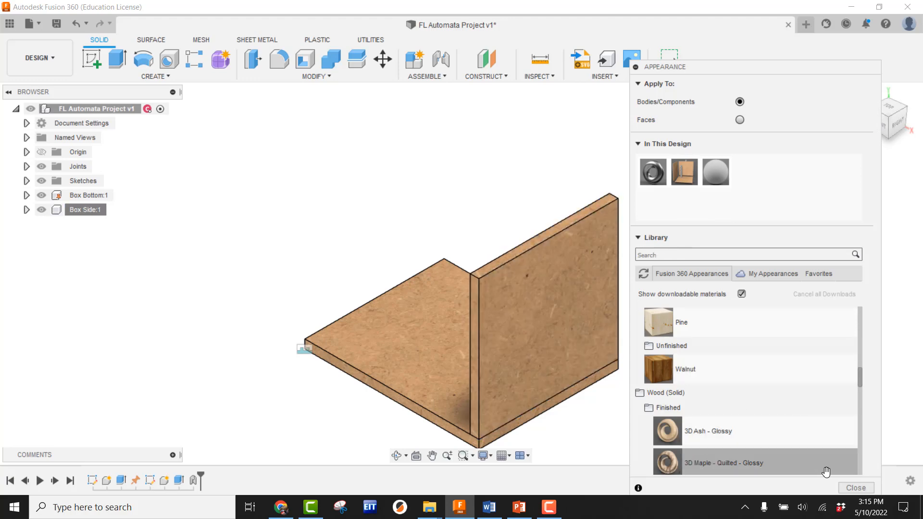
Step: Finish the appearance assignment and activate the Box Side component for editing
left_click(842, 488)
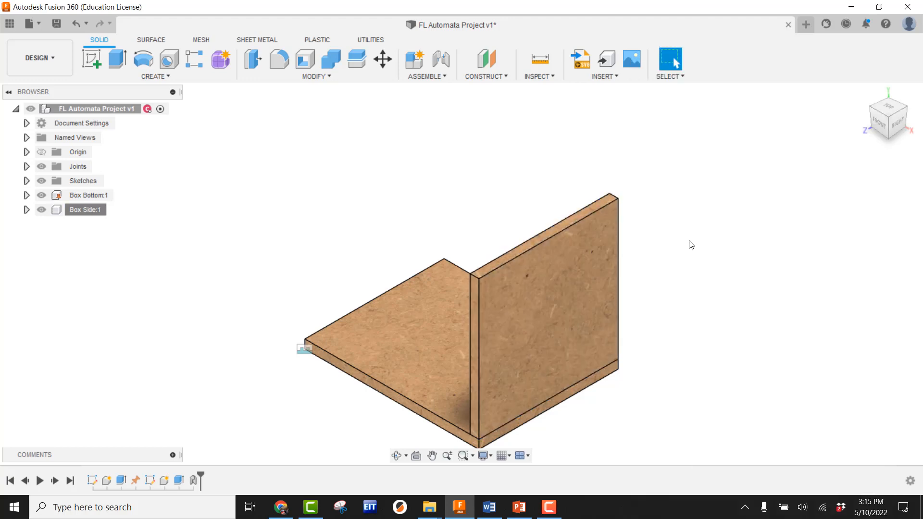
scroll(691, 243, "down", 3)
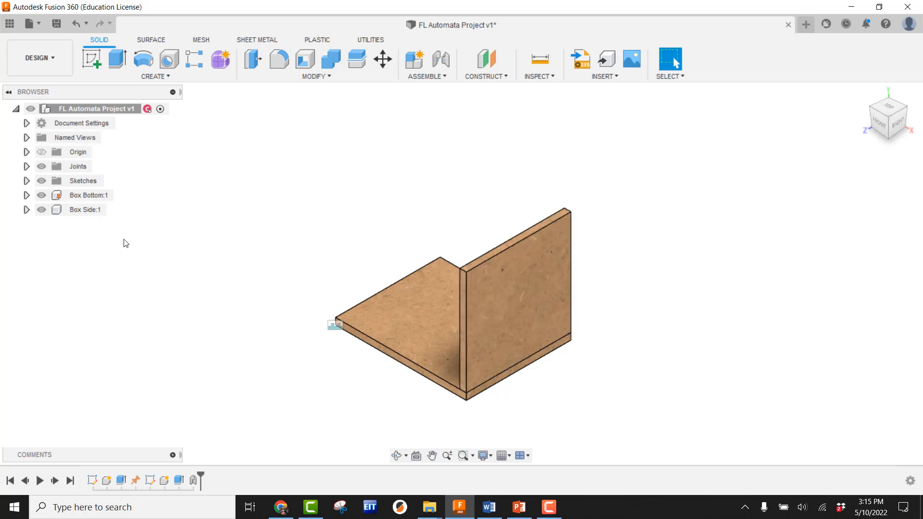
left_click(112, 211)
left_click(254, 344)
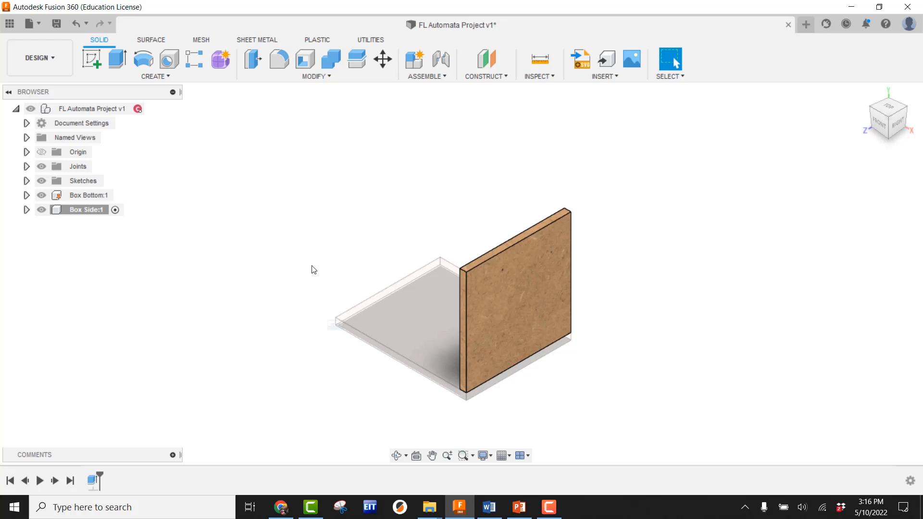
Step: Place a hole on the outer face of Box Side, positioned depth/2 from the panel's front vertical edge
left_click(169, 59)
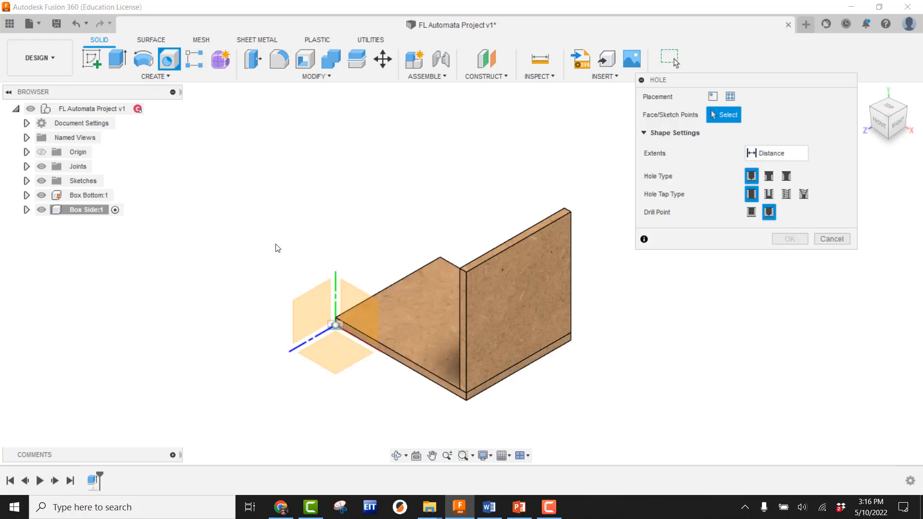
left_click(523, 290)
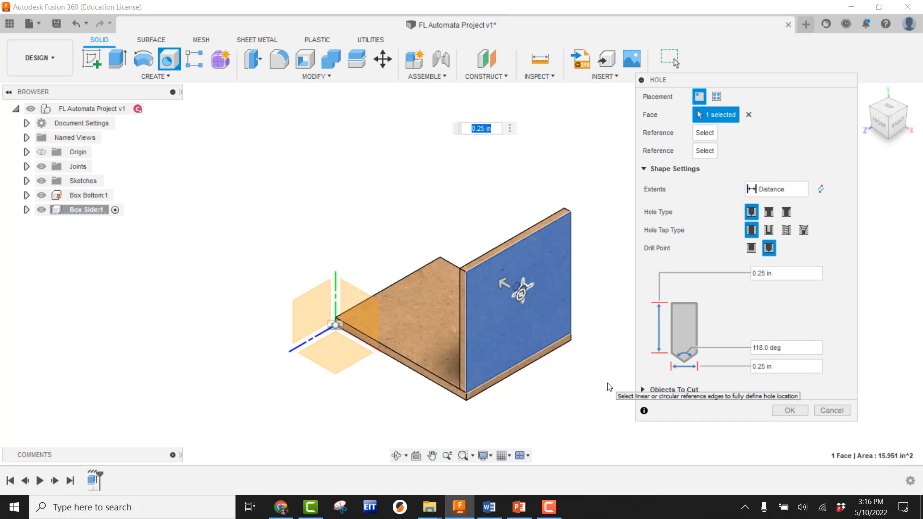
scroll(534, 316, "up", 3)
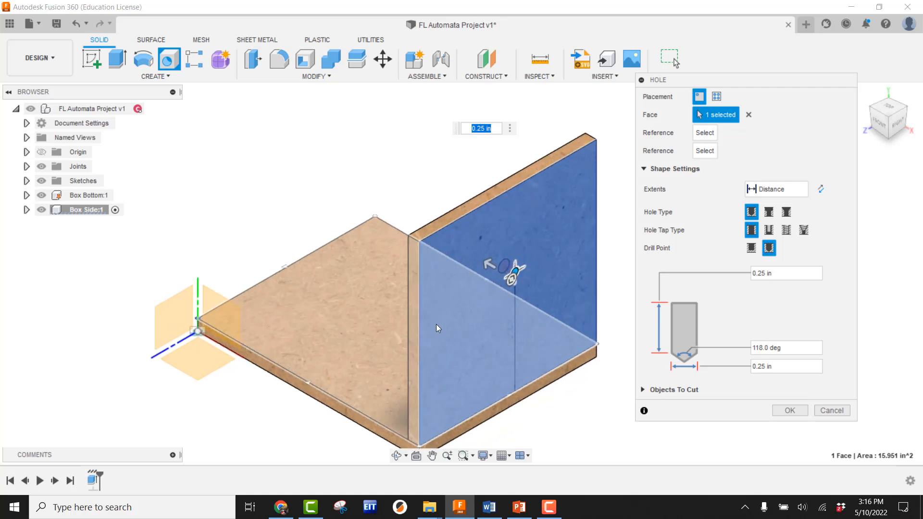
left_click(421, 319)
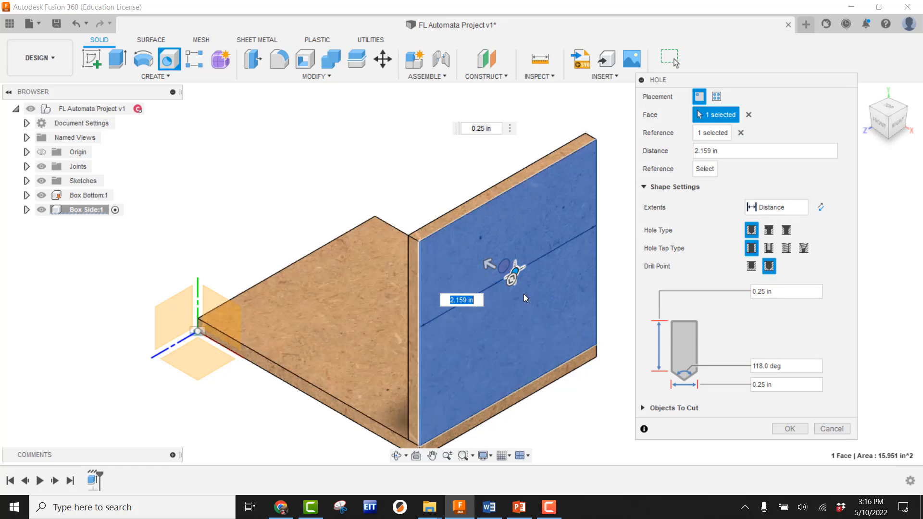
type("depth")
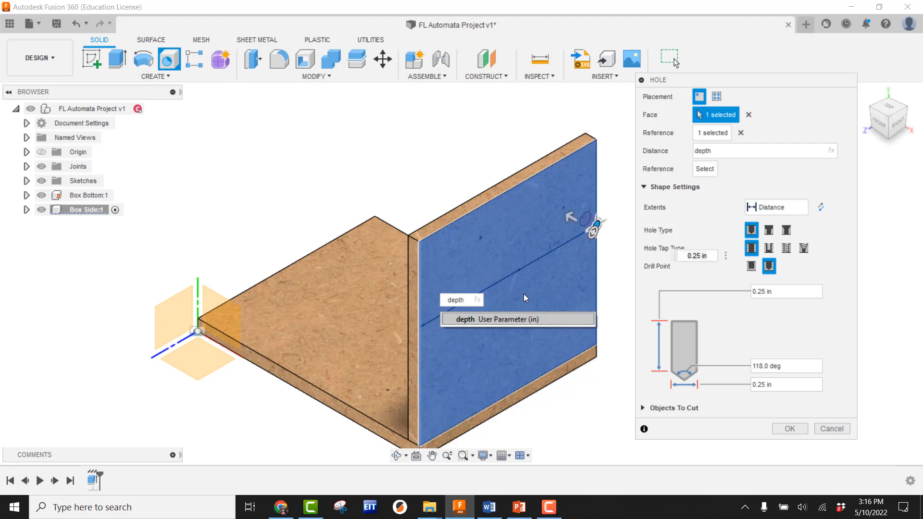
type("/2")
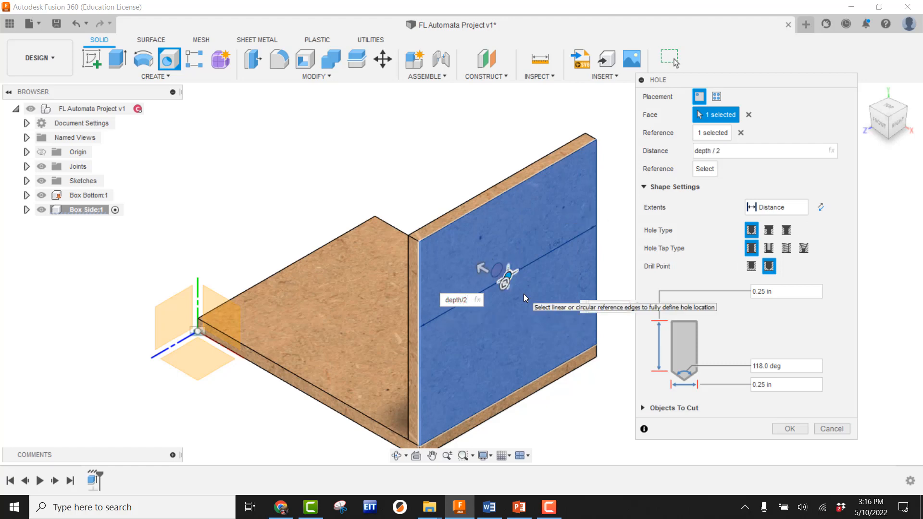
Step: Position the hole (height-thk-thk)/2 from the upper edge of the Box Side face
left_click(510, 190)
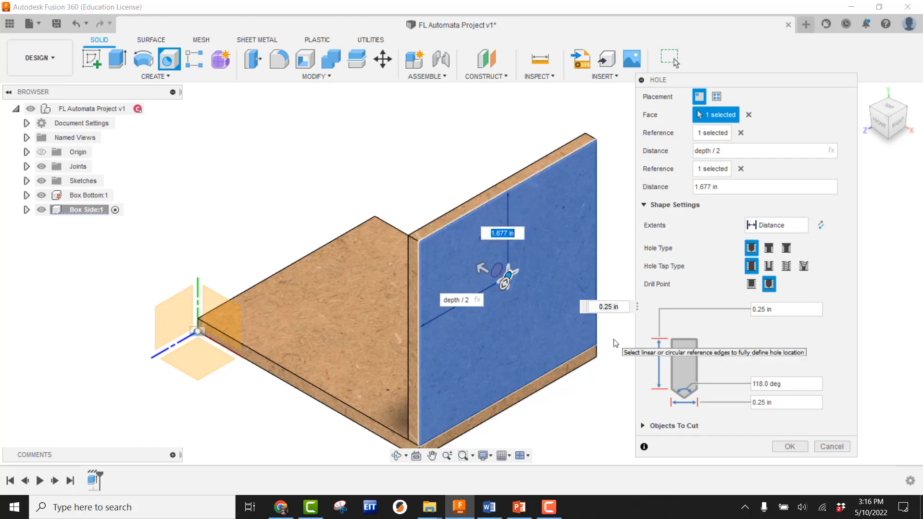
type("(height")
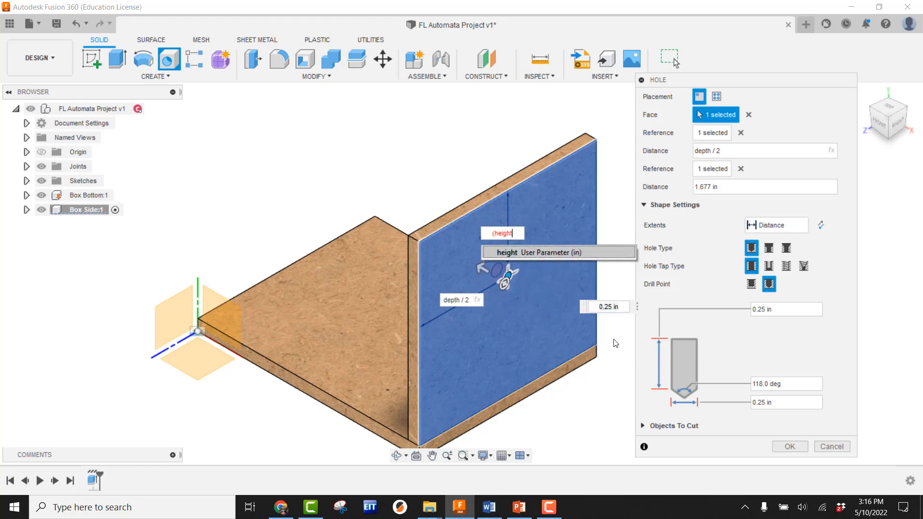
type("-t")
type("h")
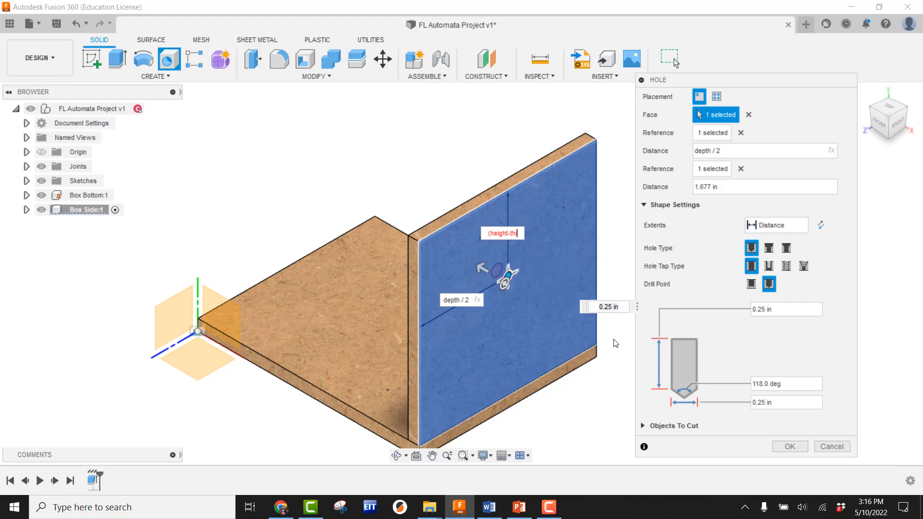
type("k-thk")
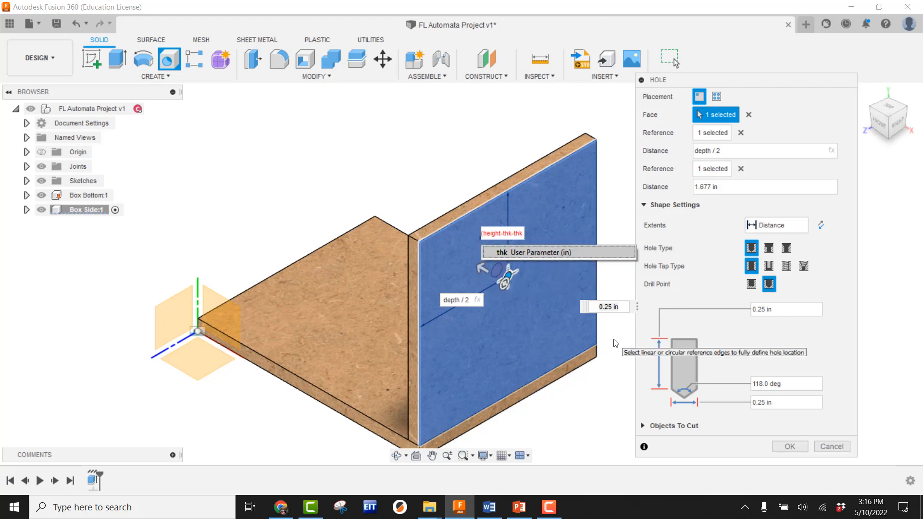
type(")/2")
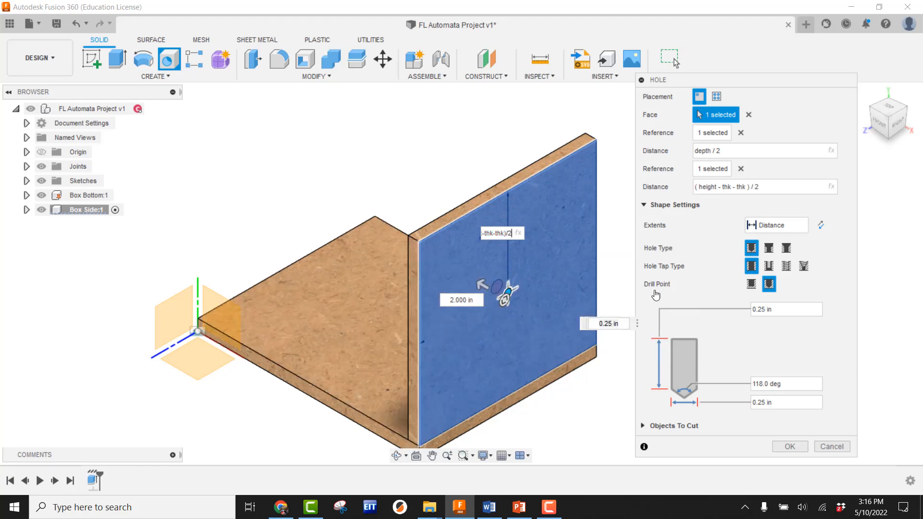
Step: Set the hole diameter to axleholedia and its depth to thk, and create the hole
left_click_drag(773, 403, 751, 403)
type("axlehole")
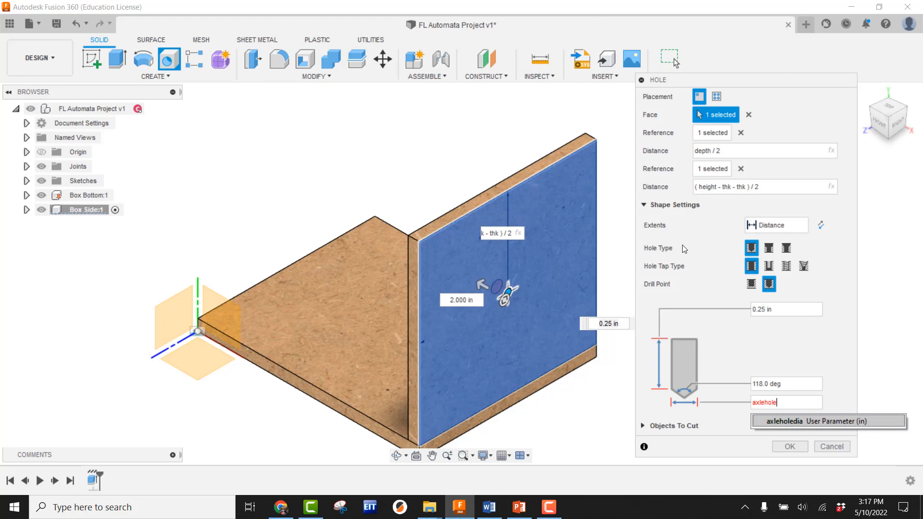
type("d")
left_click(800, 421)
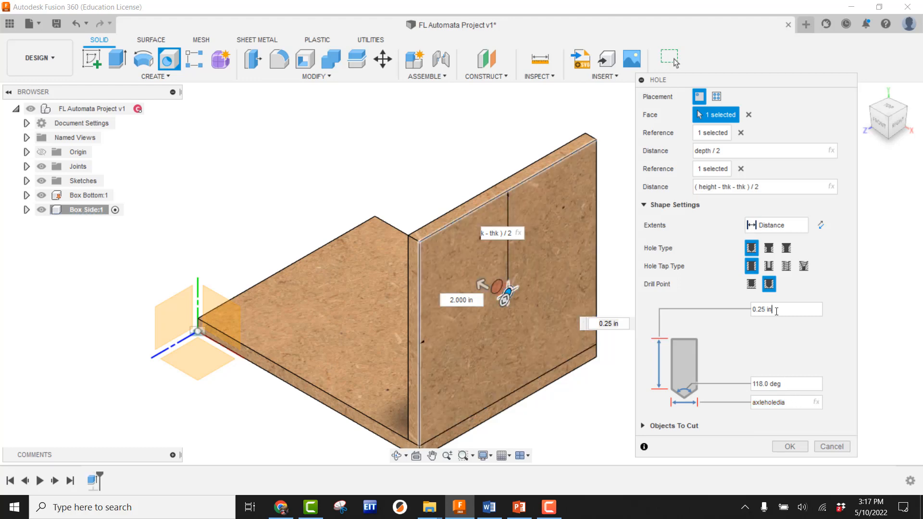
left_click_drag(777, 310, 743, 310)
type("thk")
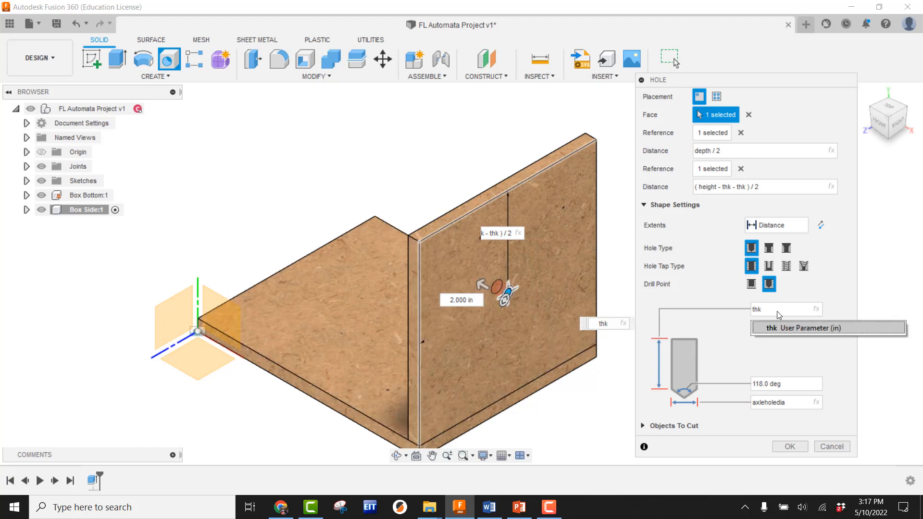
left_click(779, 327)
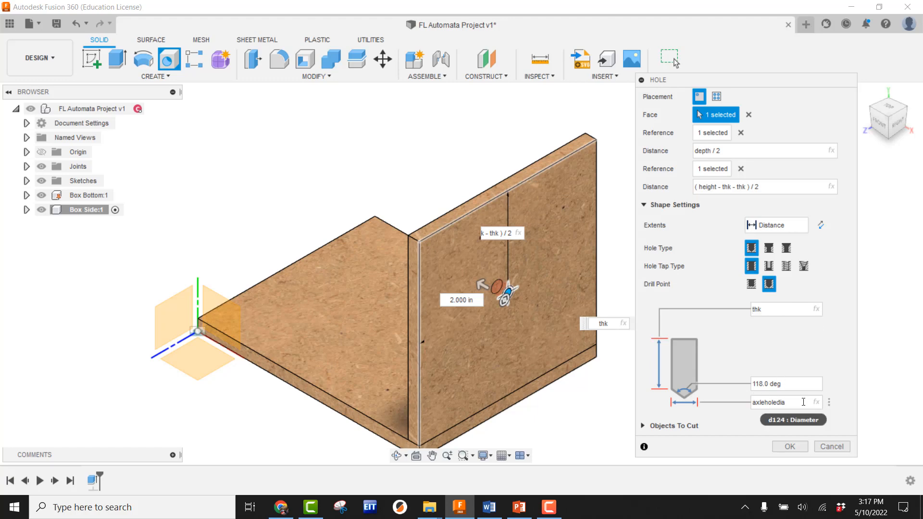
left_click(798, 448)
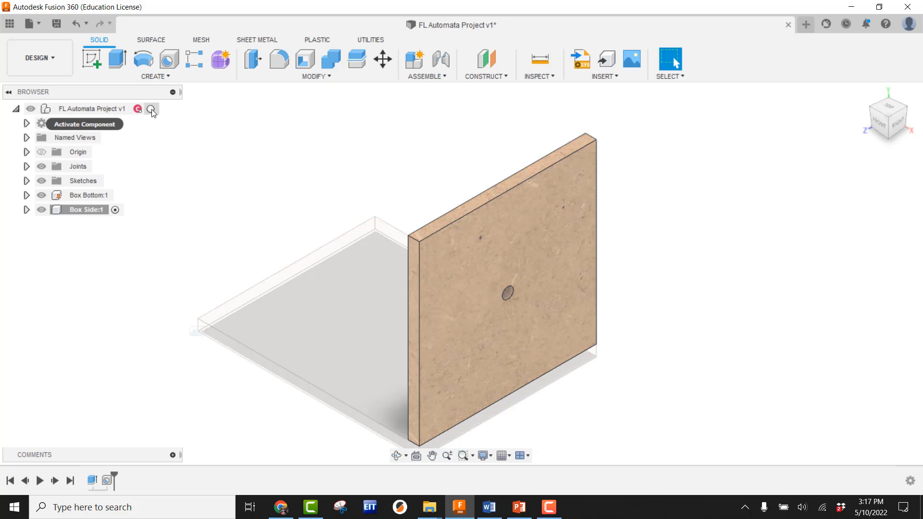
Step: Reactivate the top-level FL Automata Project component and check the axle hole in the right view
left_click(152, 109)
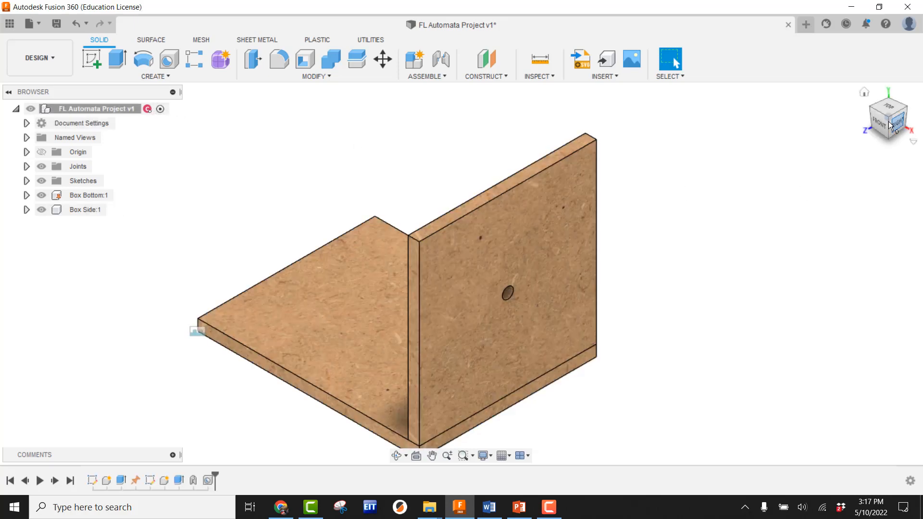
left_click(896, 127)
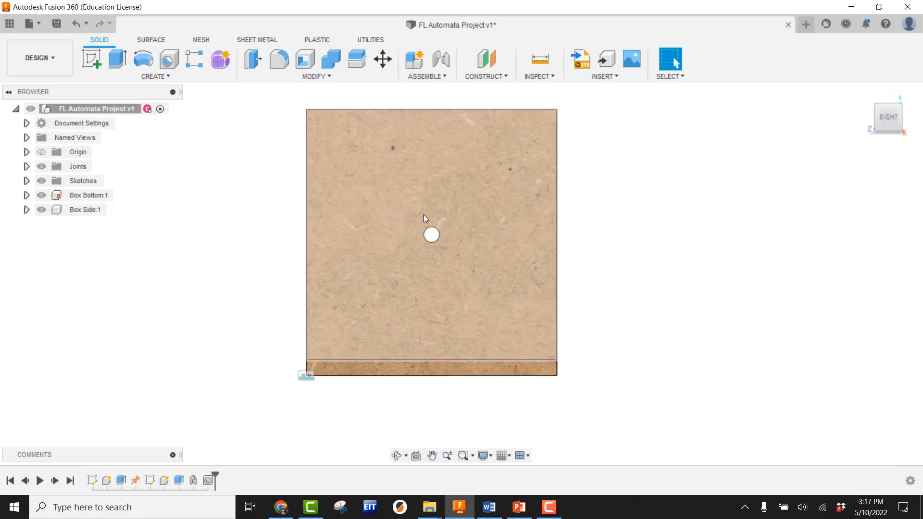
left_click(432, 234)
left_click(874, 110)
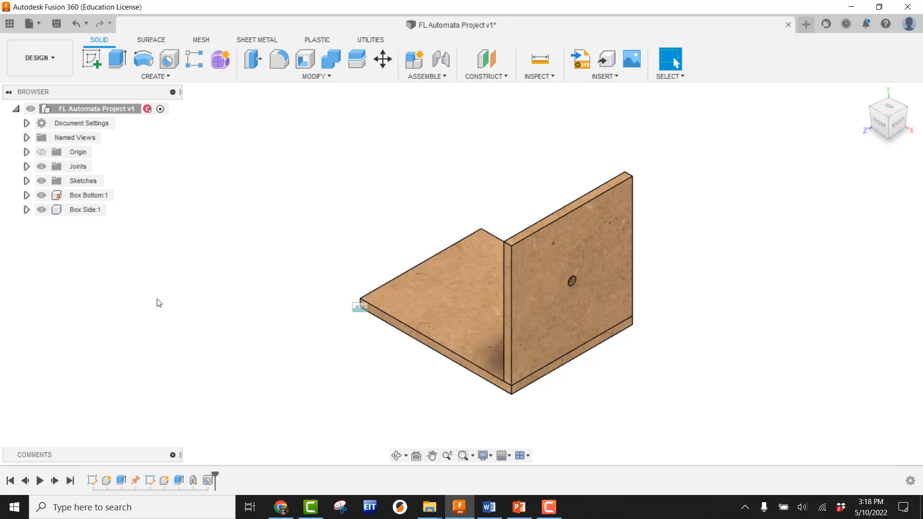
Step: Copy and paste the Box Side component, moving the copy -7.50 in along X to the opposite side of the box
right_click(83, 211)
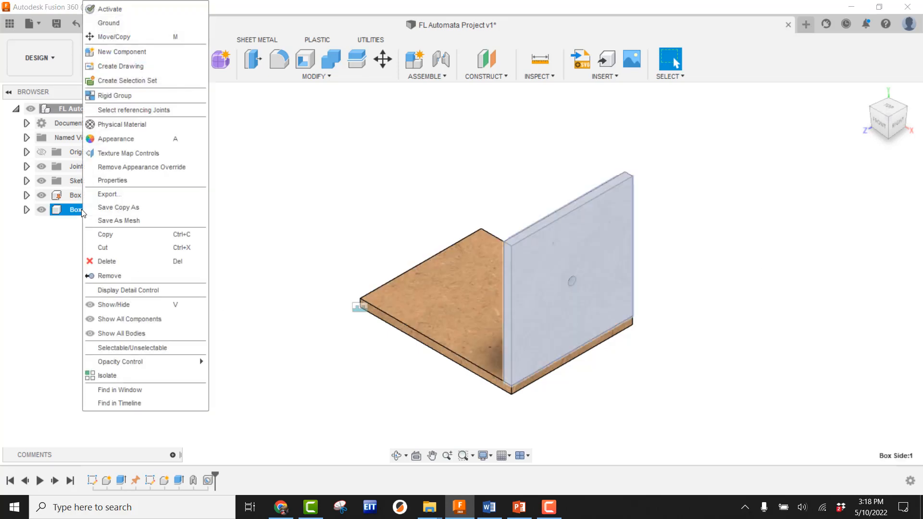
left_click(105, 234)
right_click(292, 185)
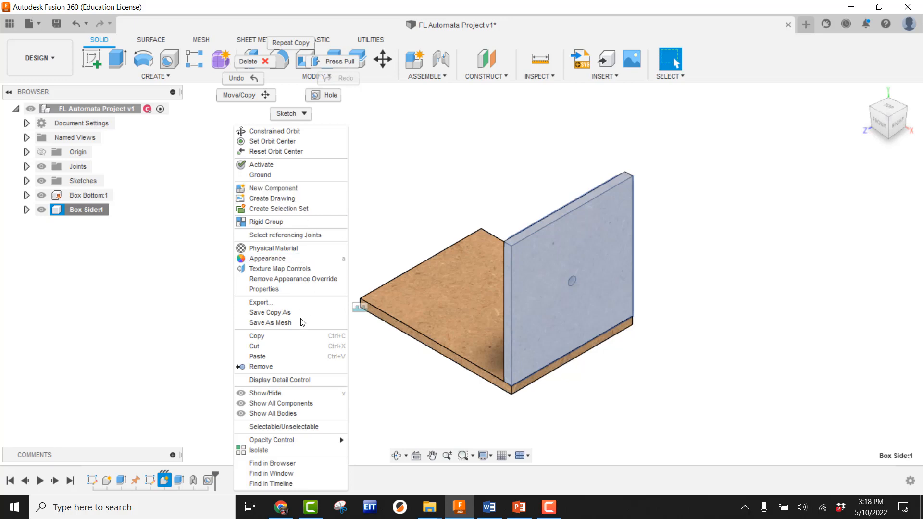
left_click(279, 357)
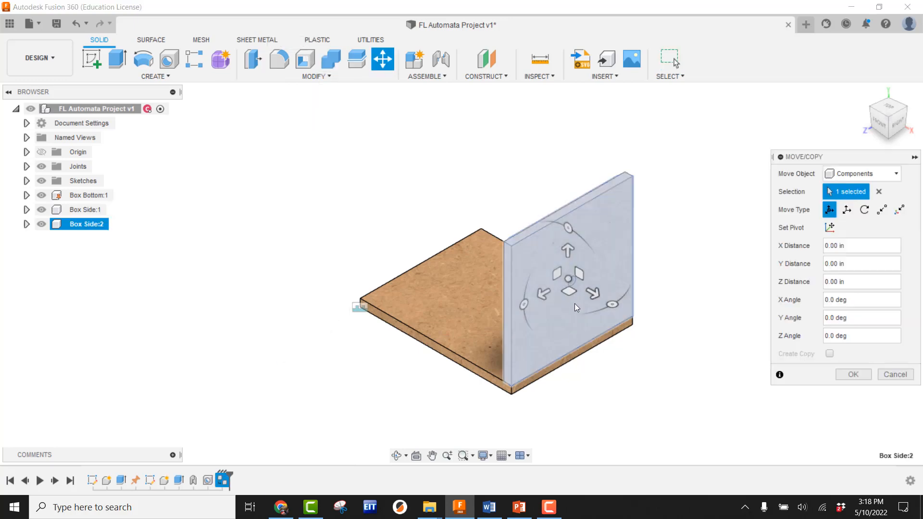
left_click_drag(596, 289, 315, 173)
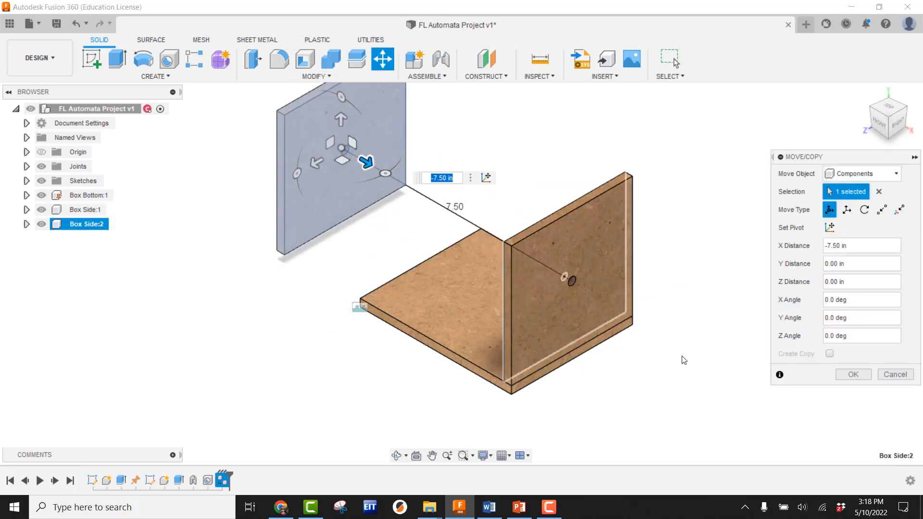
left_click(855, 374)
scroll(717, 232, "down", 2)
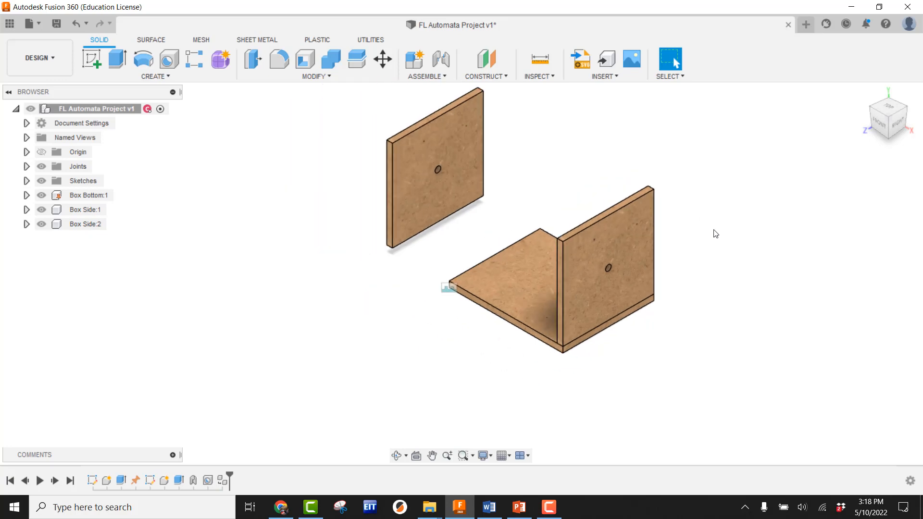
Step: Create a rigid joint attaching the midpoint of the copied side panel's lower edge to the midpoint of Box Bottom's free side edge
middle_click_drag(472, 225, 568, 162, "shift")
left_click(441, 59)
scroll(414, 200, "up", 5)
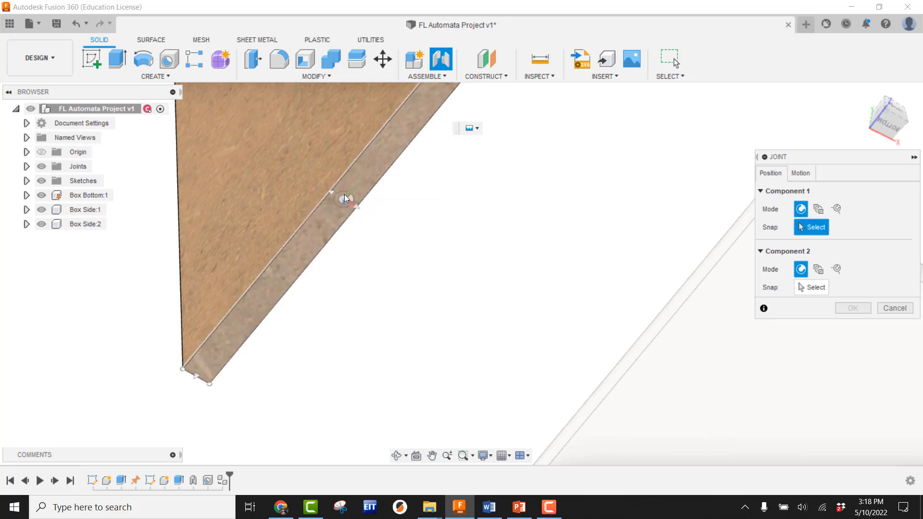
left_click(334, 194)
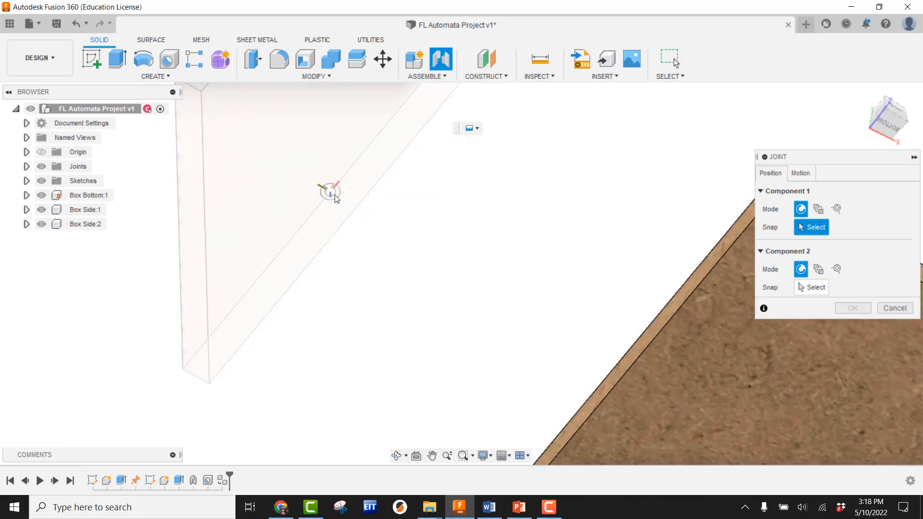
scroll(326, 191, "down", 5)
middle_click_drag(332, 195, 443, 259, "shift")
left_click(478, 291)
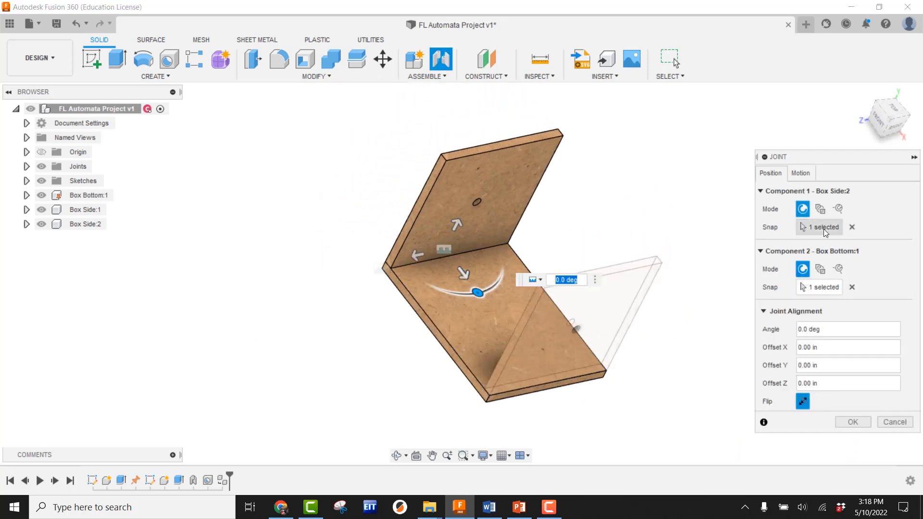
left_click(801, 174)
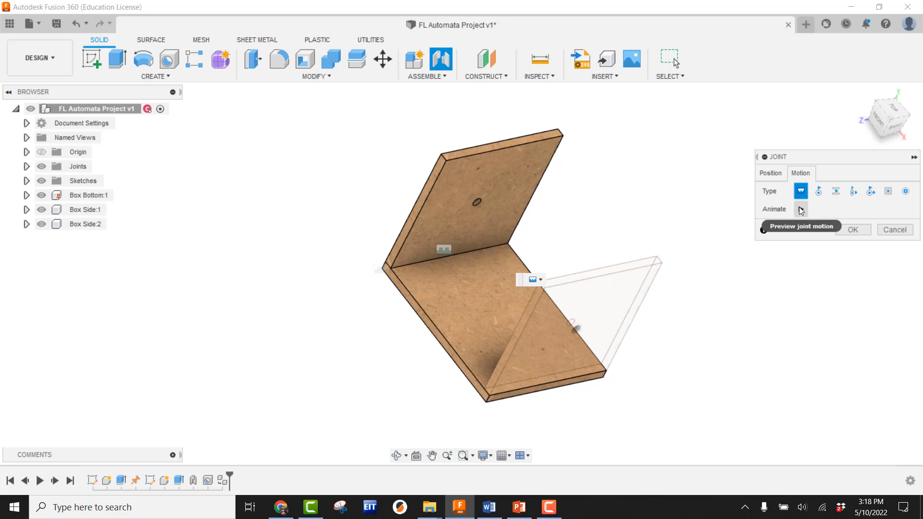
left_click(801, 209)
left_click(851, 229)
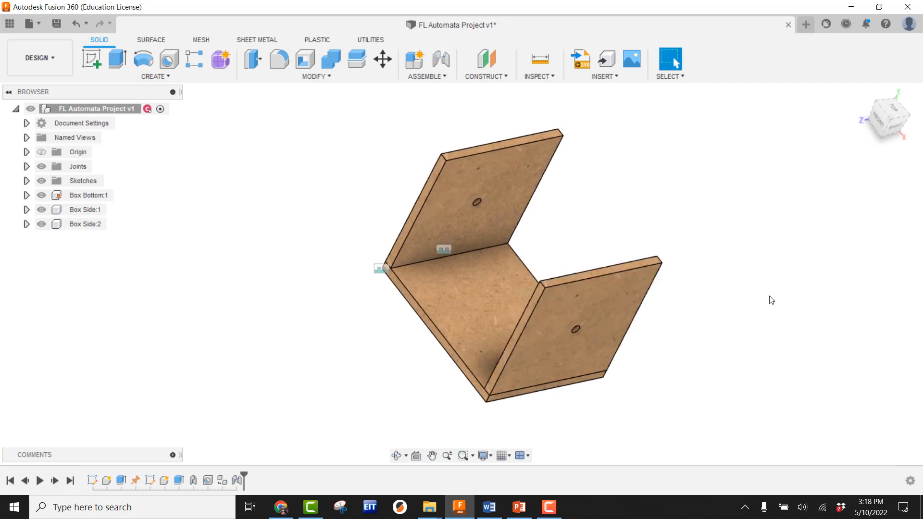
Step: Start a sketch on the upper edge face of Box Side:2 and project two diagonally opposite outer corners of the side panels into it
left_click(864, 92)
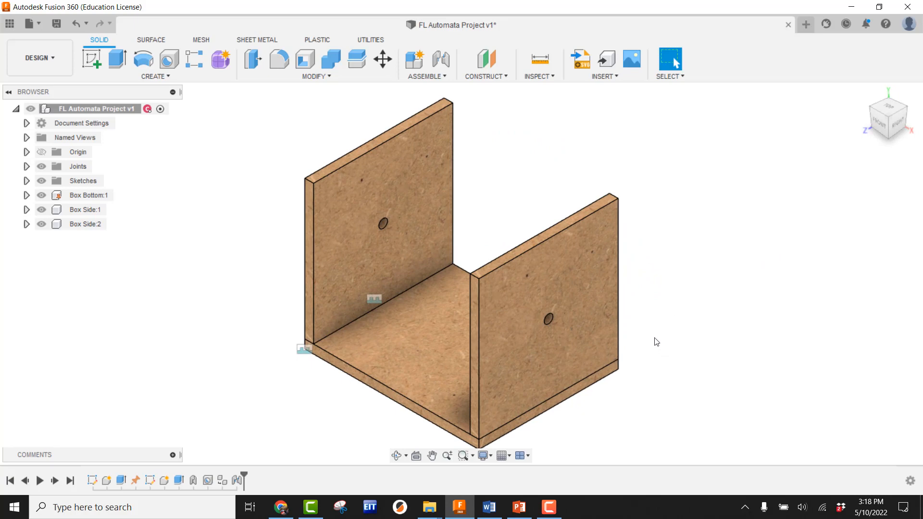
left_click(93, 61)
left_click(361, 160)
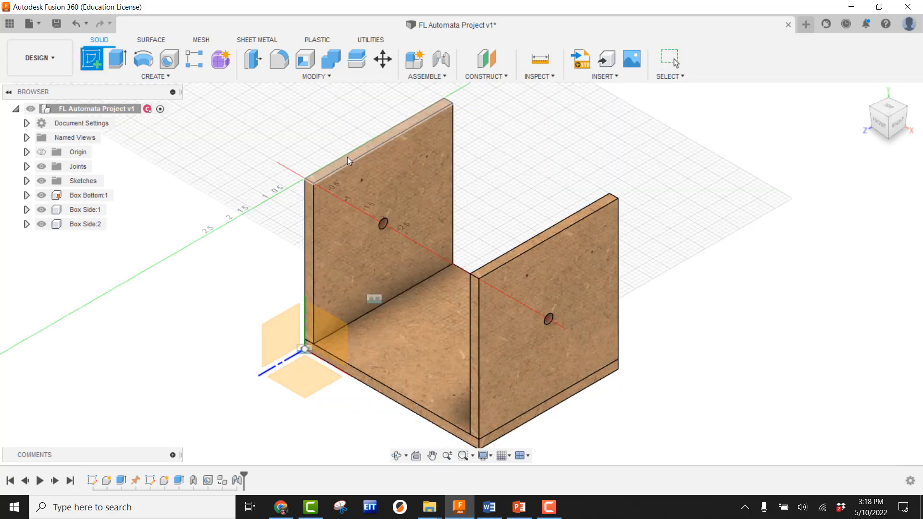
middle_click_drag(255, 195, 267, 203)
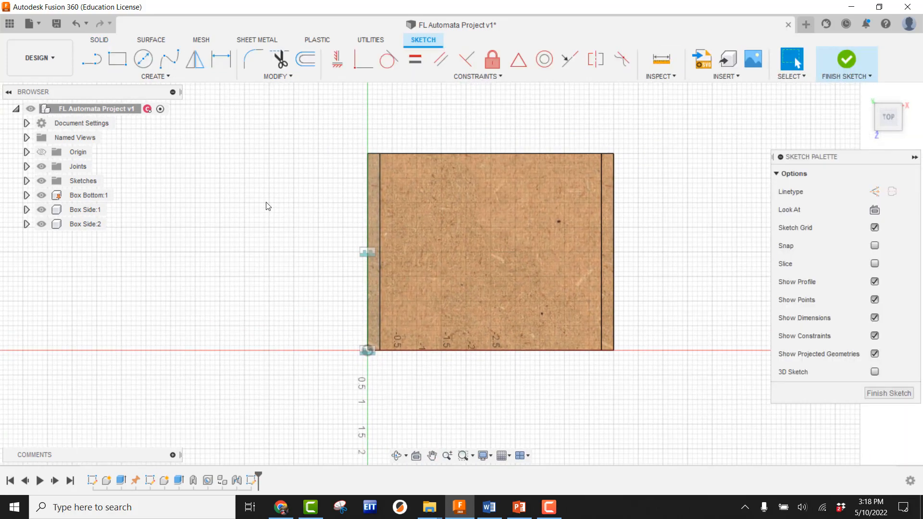
left_click(170, 77)
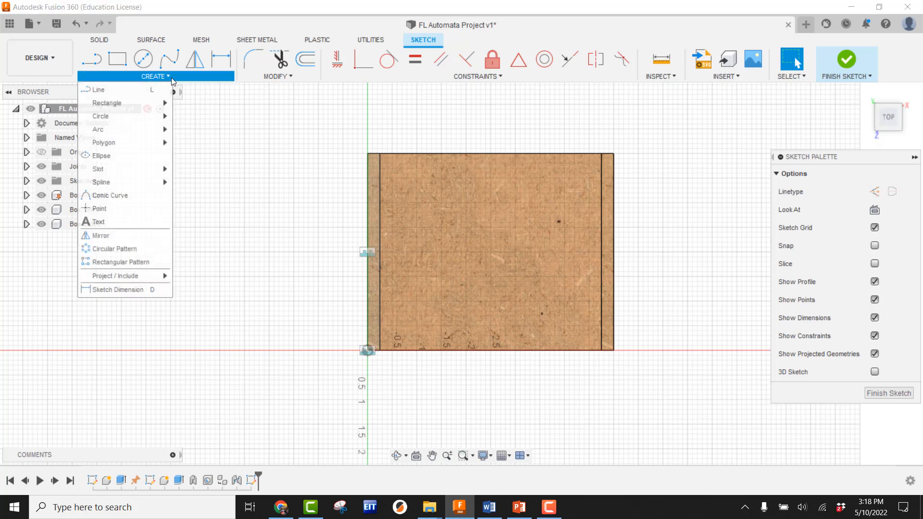
mouse_move(154, 277)
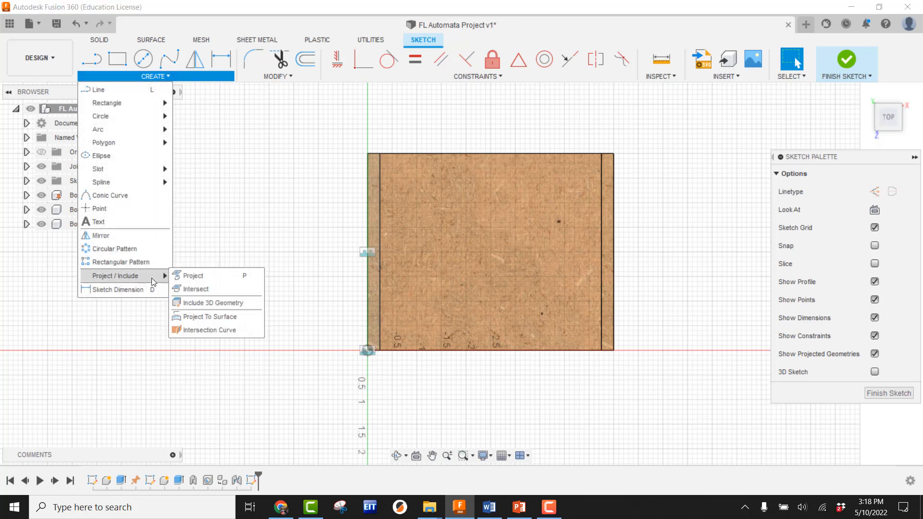
left_click(187, 275)
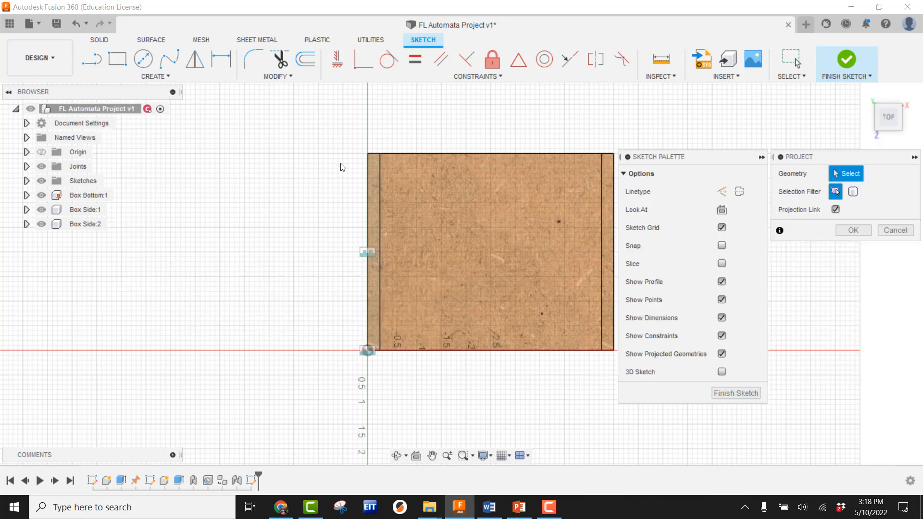
left_click(365, 155)
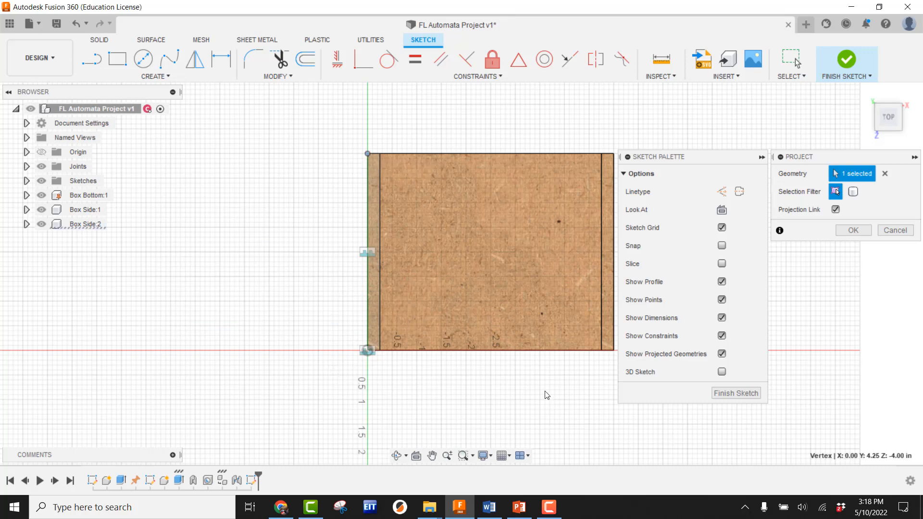
left_click(613, 351)
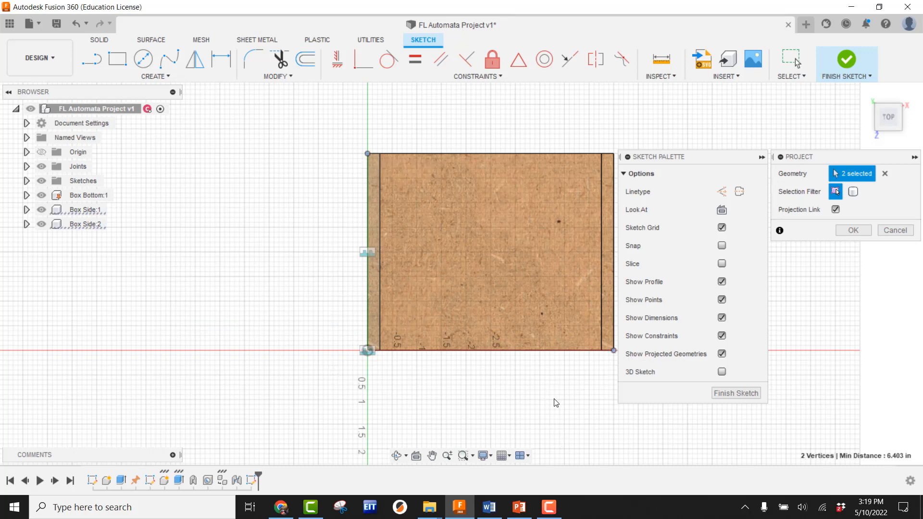
middle_click_drag(552, 400, 441, 394)
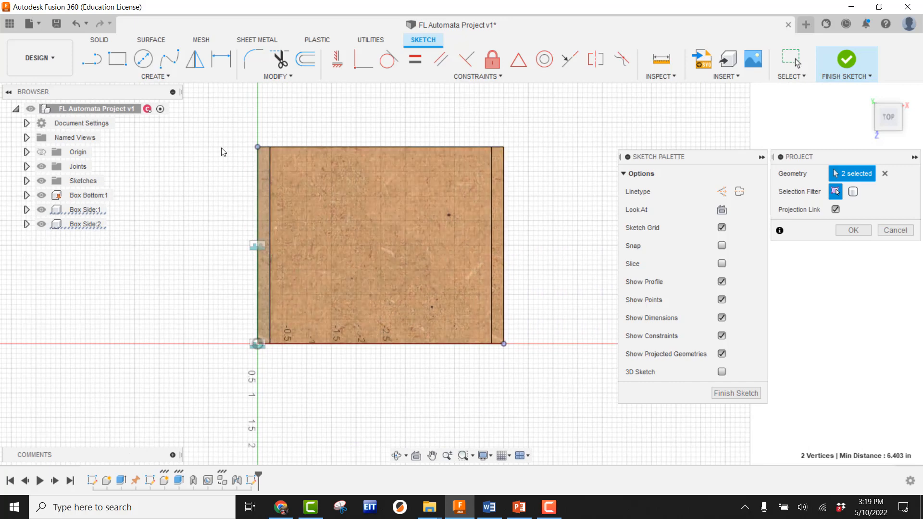
Step: Draw a rectangle between the two projected corners to outline the box top, and finish the sketch
left_click(124, 68)
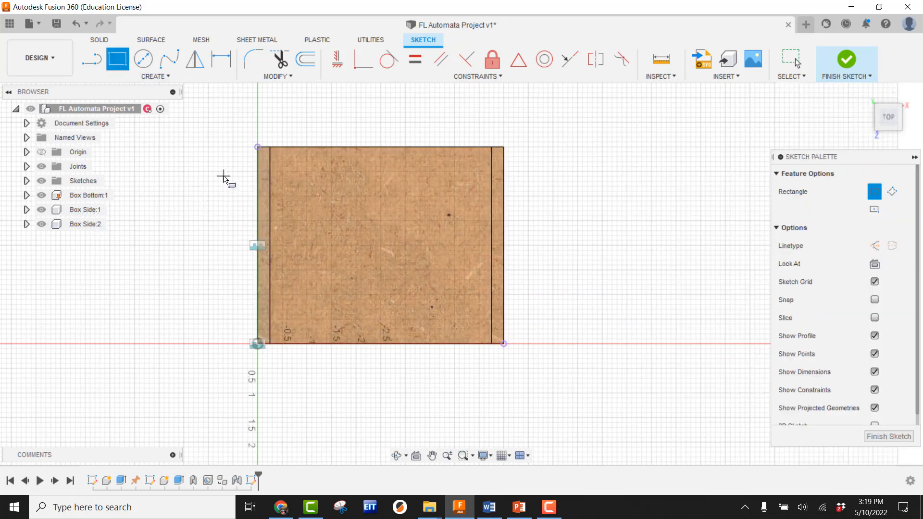
left_click(257, 147)
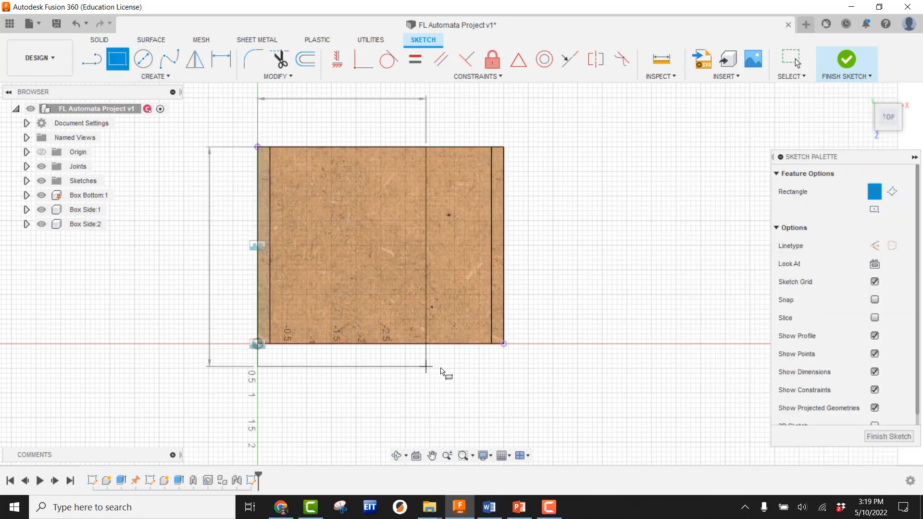
left_click(504, 344)
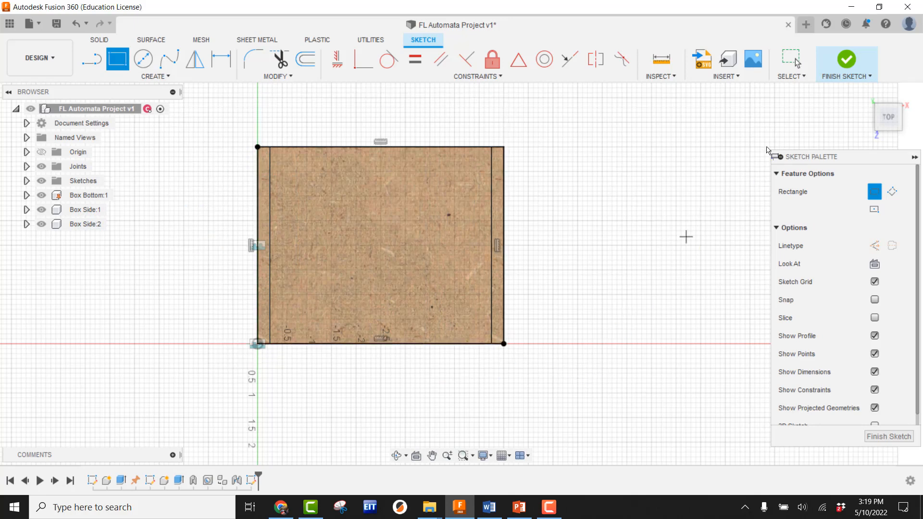
left_click(846, 62)
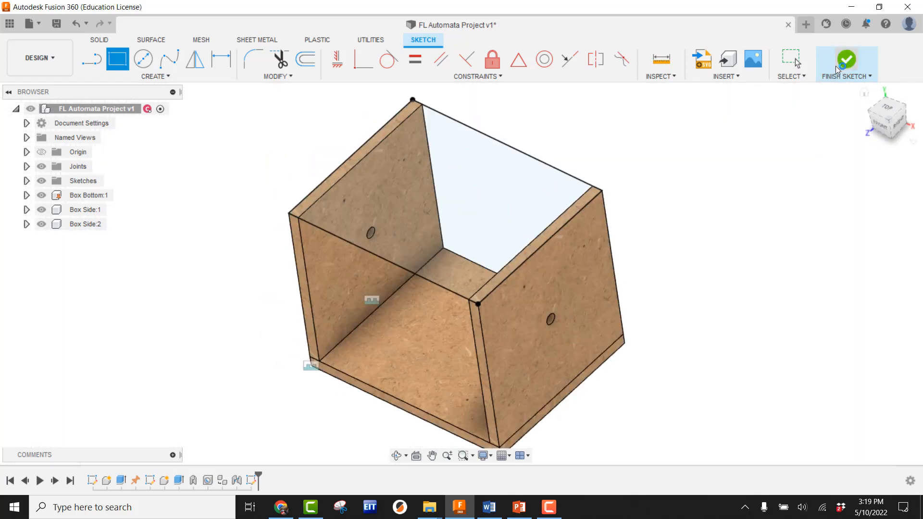
Step: Extrude the top rectangle's profiles upward by thk as a new component
left_click(117, 59)
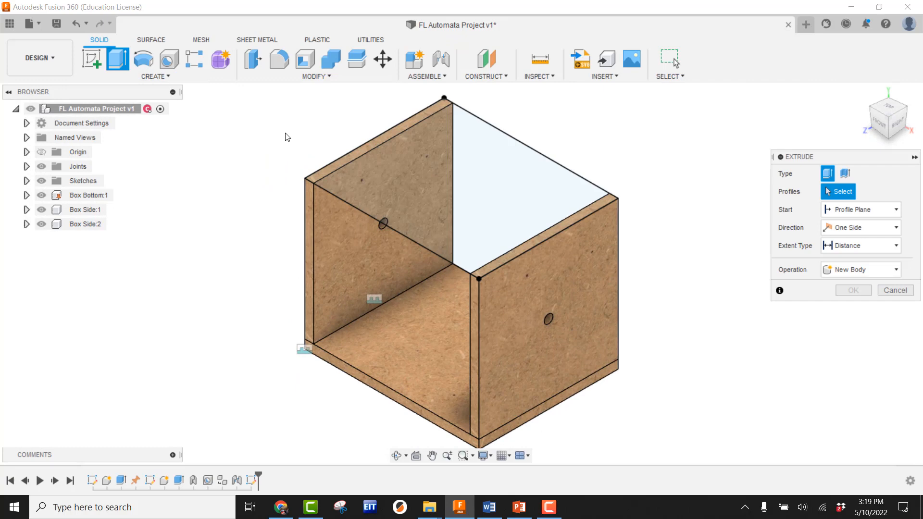
left_click(365, 149)
left_click(390, 165)
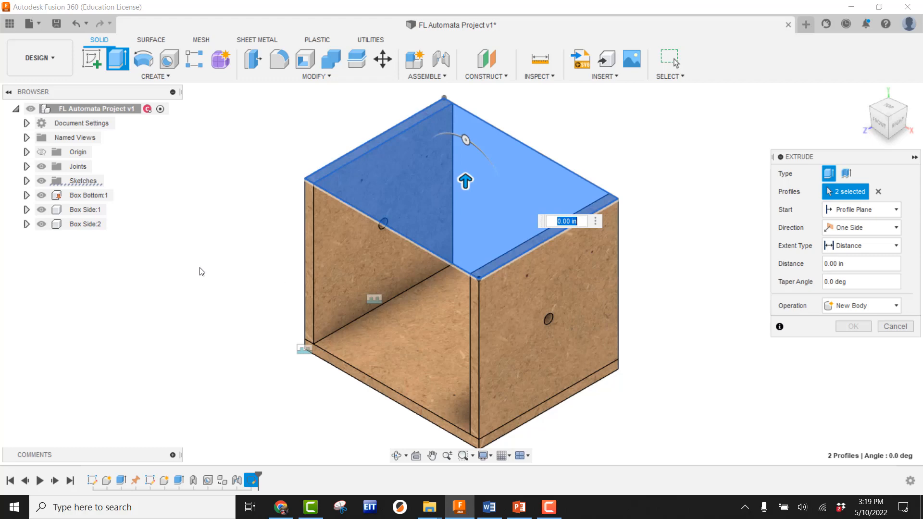
left_click_drag(472, 181, 466, 165)
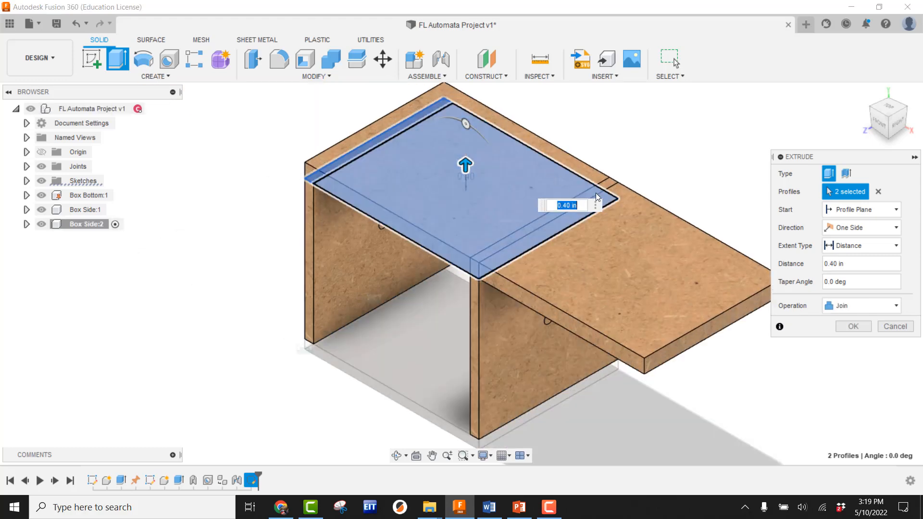
left_click(850, 306)
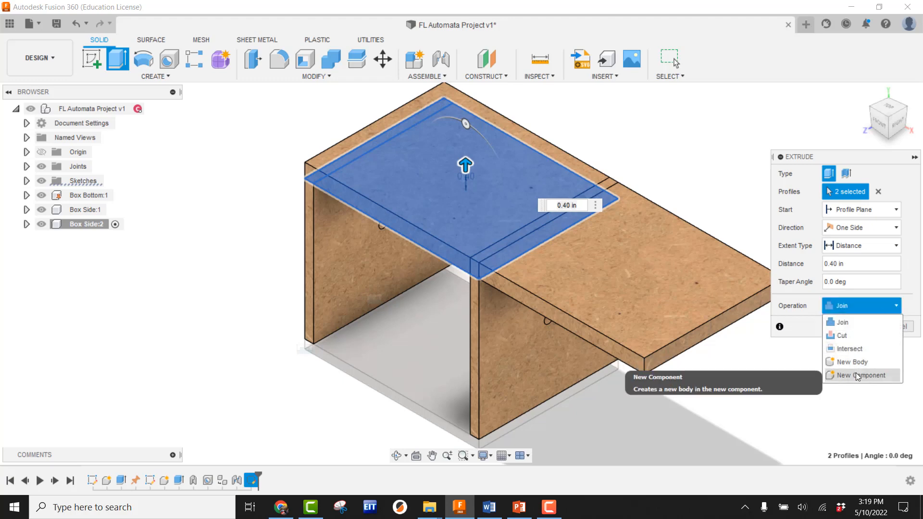
left_click(858, 375)
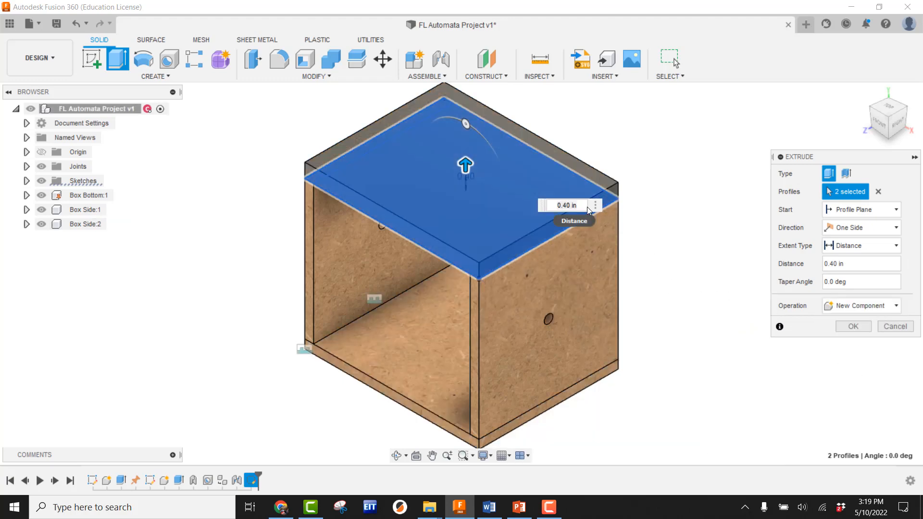
left_click(844, 264)
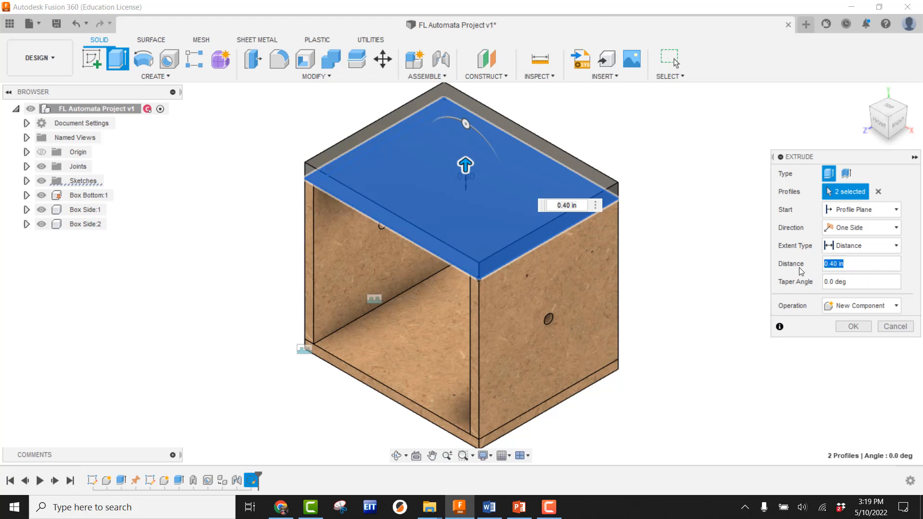
type("thk")
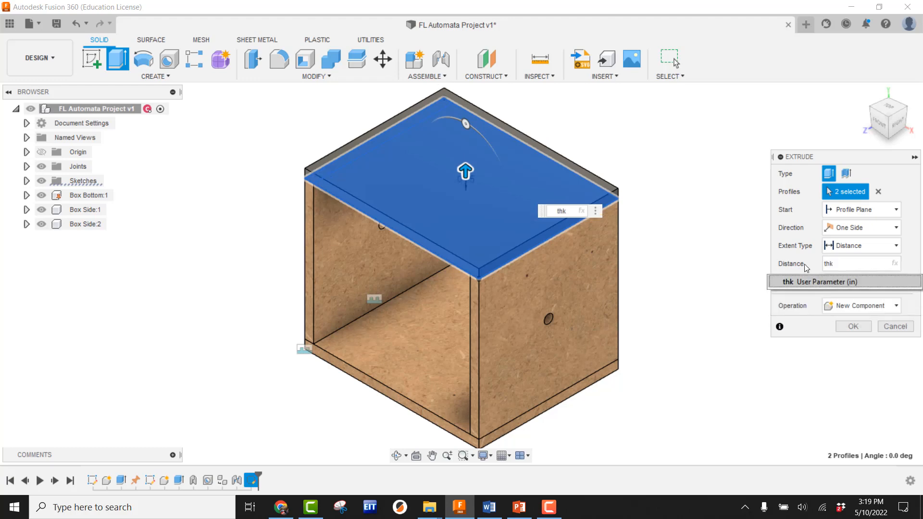
left_click(815, 283)
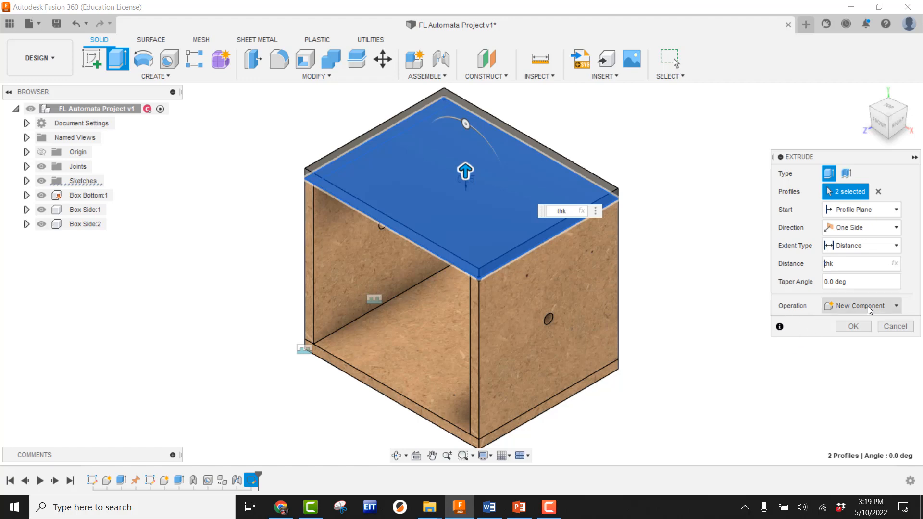
left_click(859, 326)
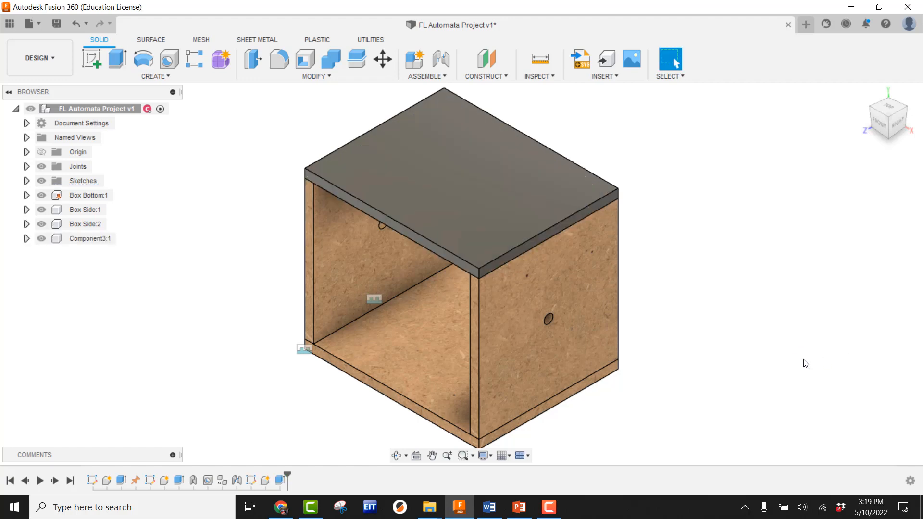
Step: Undo a trial move of the top panel and create a rigid as-built joint between it and Box Side:1
left_click_drag(484, 202, 375, 128)
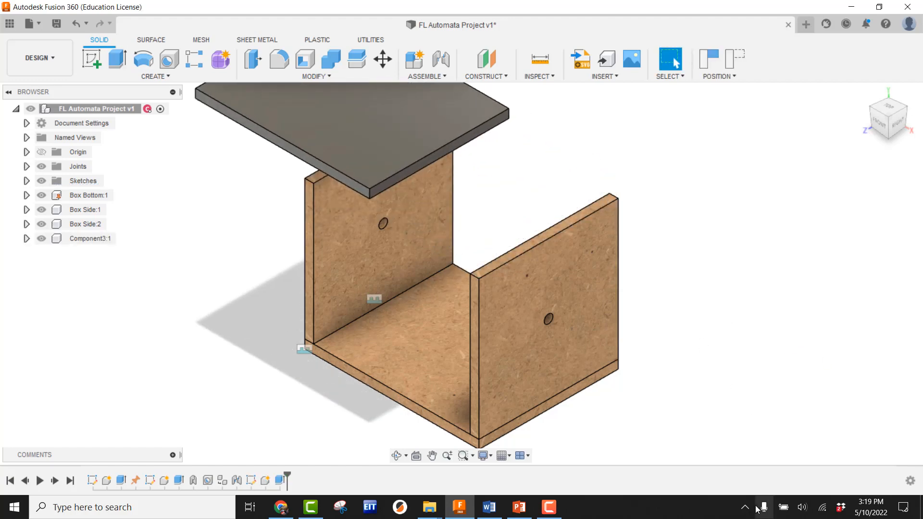
left_click(75, 23)
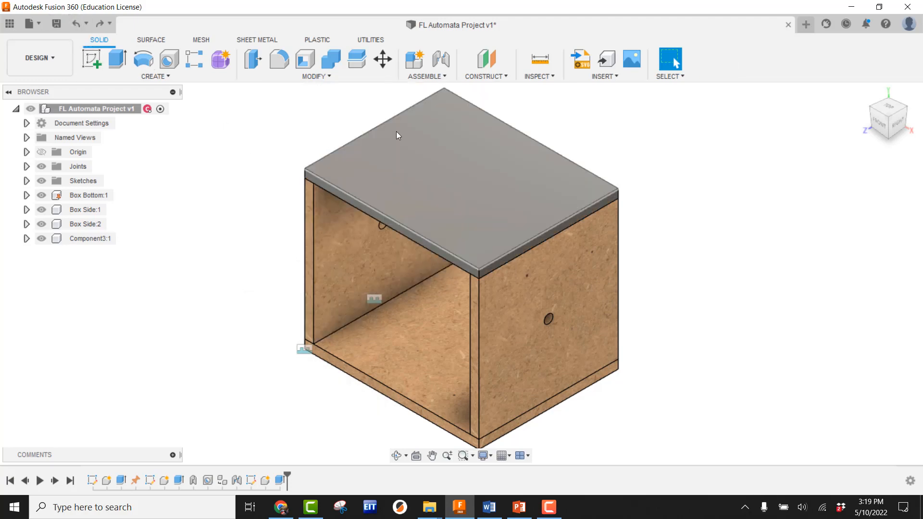
left_click(422, 75)
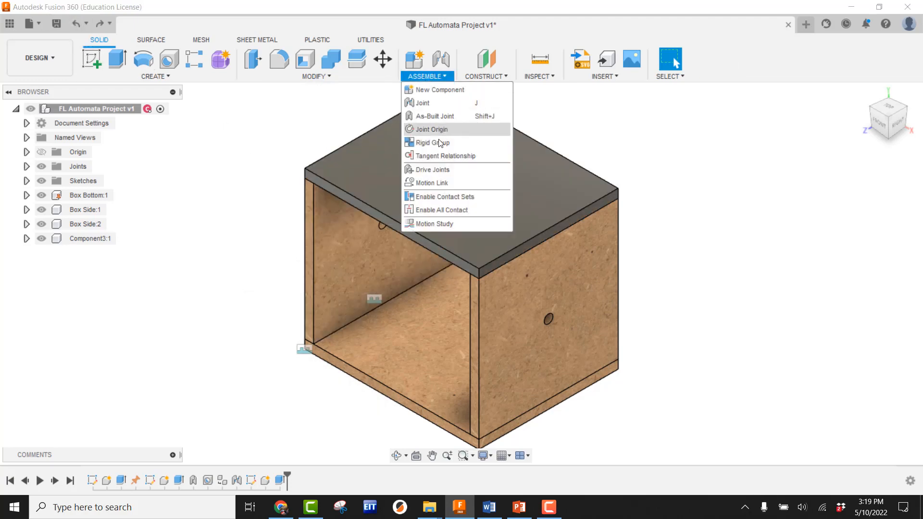
left_click(440, 120)
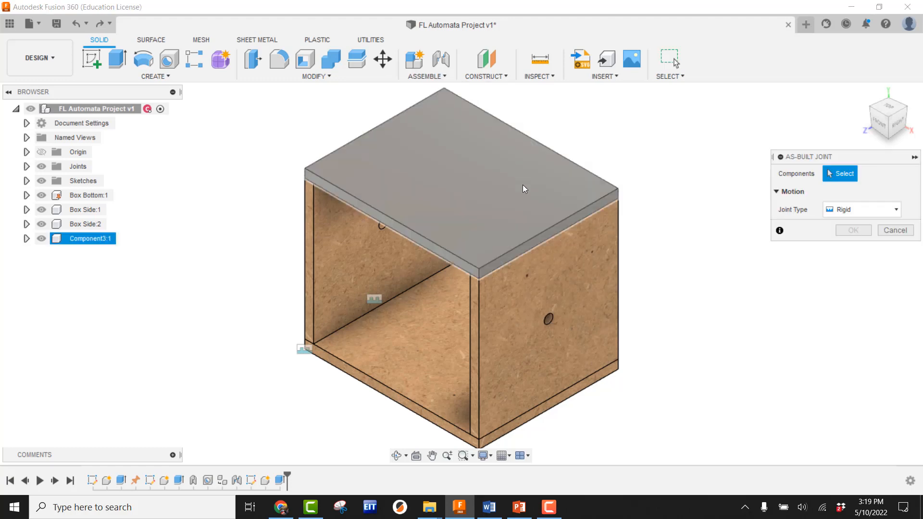
left_click(529, 192)
left_click(577, 250)
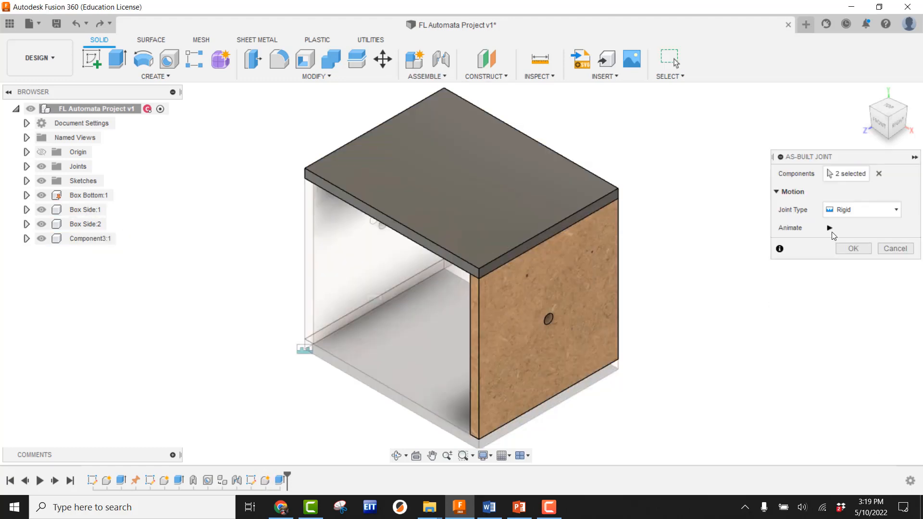
left_click(830, 229)
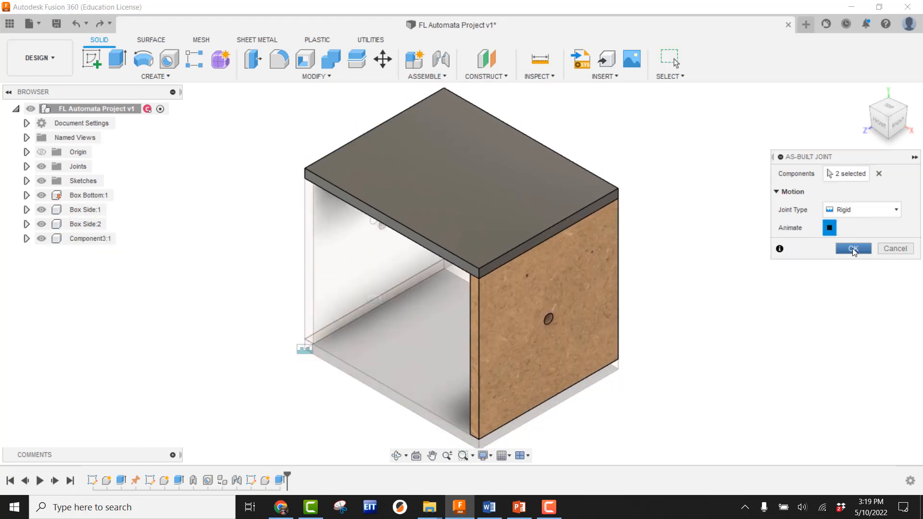
left_click(830, 228)
left_click(853, 249)
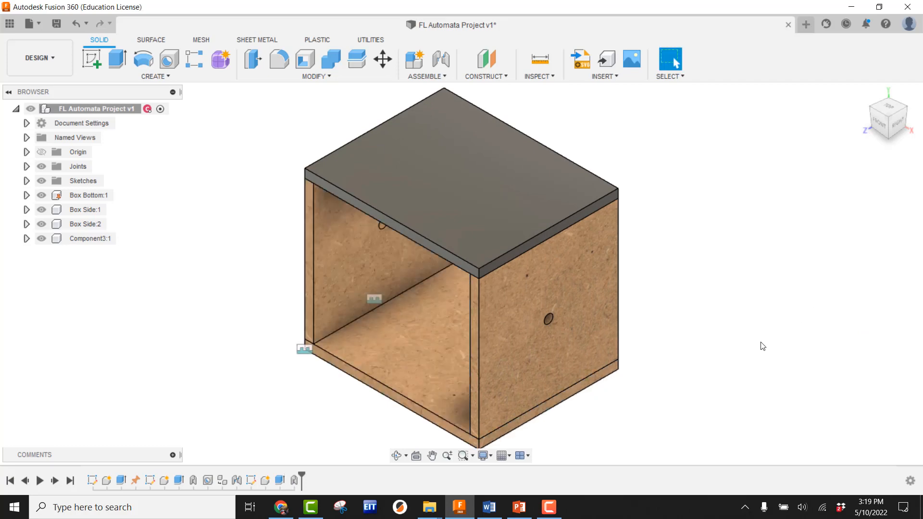
Step: Rename the new top panel component as Box Top
double_click(86, 241)
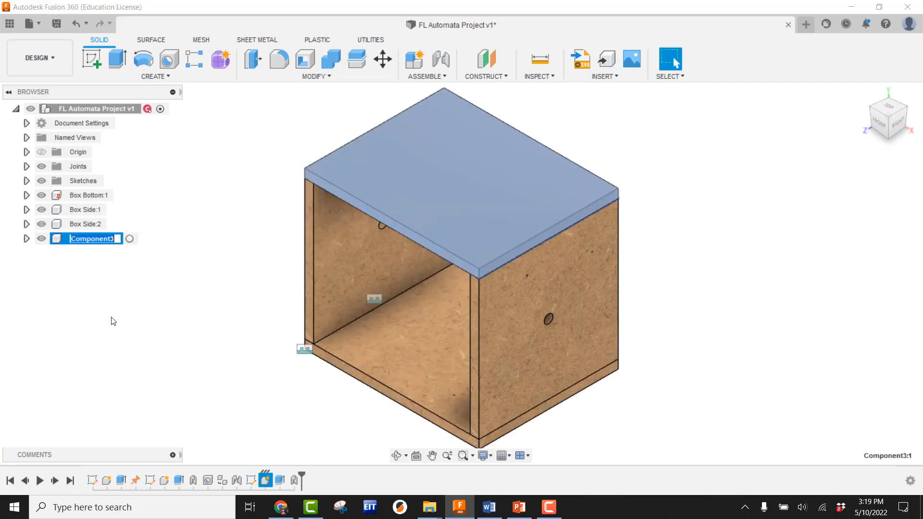
type("Box Top")
key("Return")
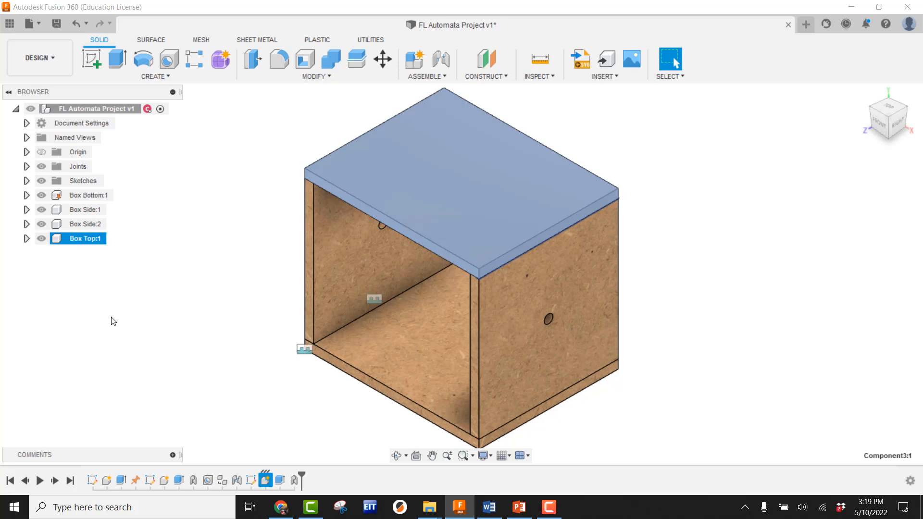
key("Escape")
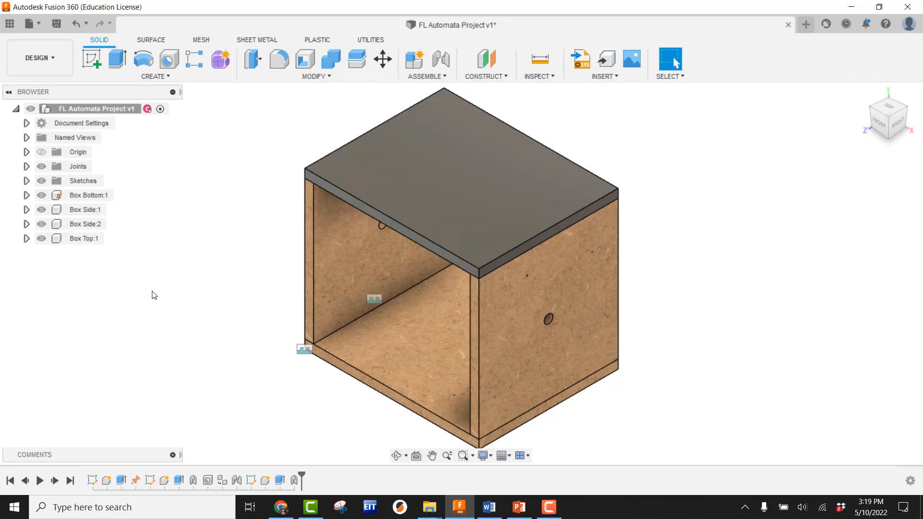
Step: Assign Box Top the physical material already used in the design for the other box panels
right_click(79, 239)
left_click(115, 126)
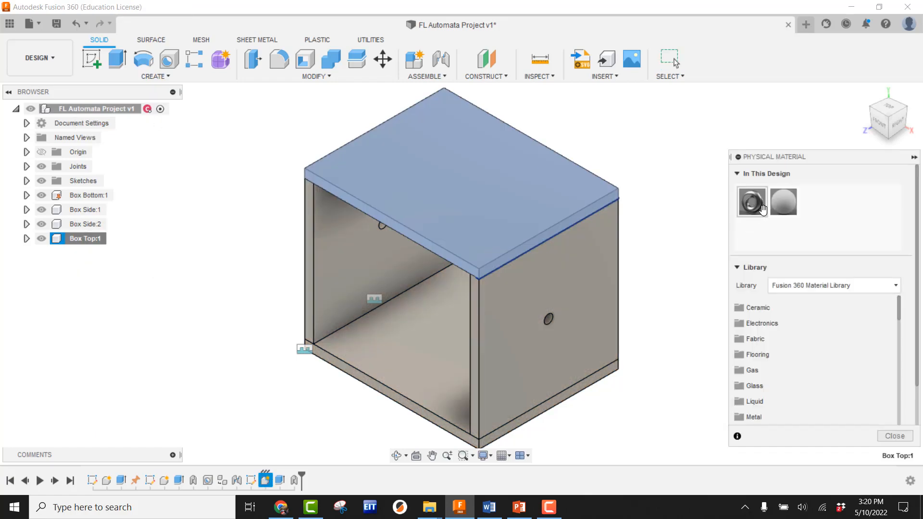
left_click_drag(782, 204, 480, 163)
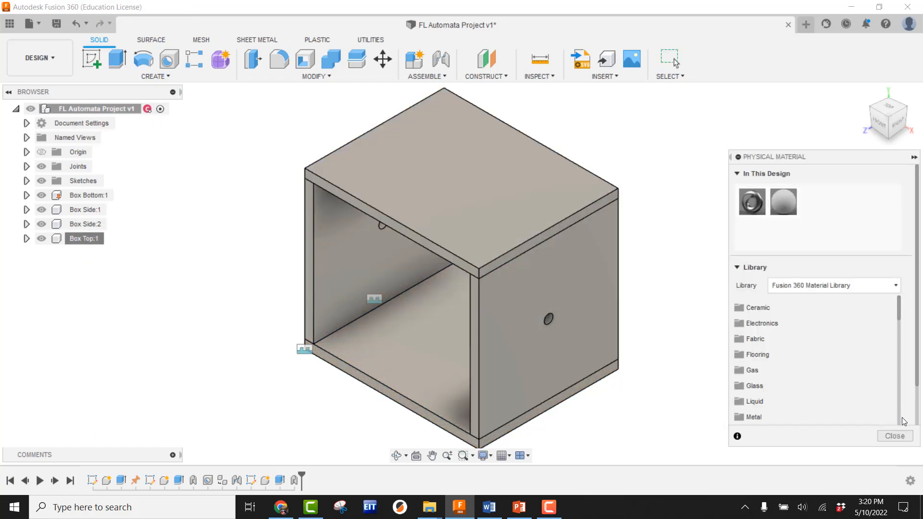
left_click(894, 435)
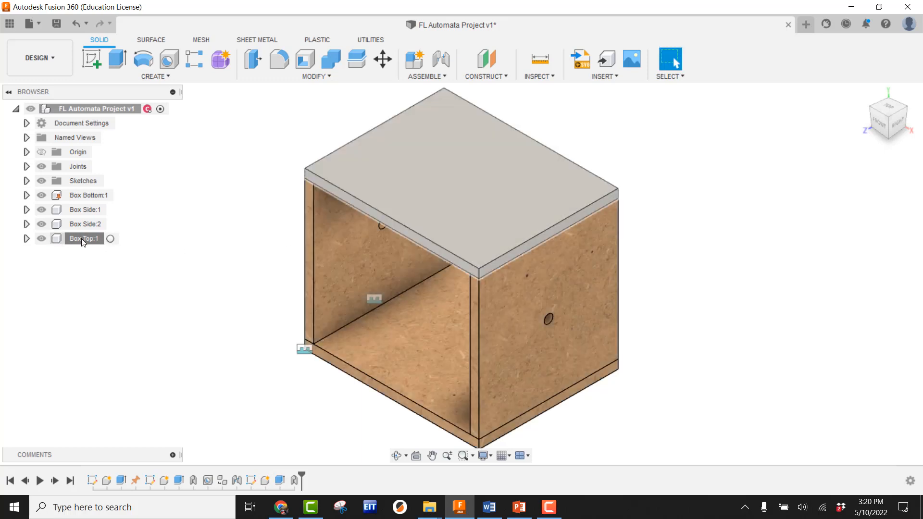
Step: Apply the MDF appearance already used on the other box panels to Box Top
right_click(82, 238)
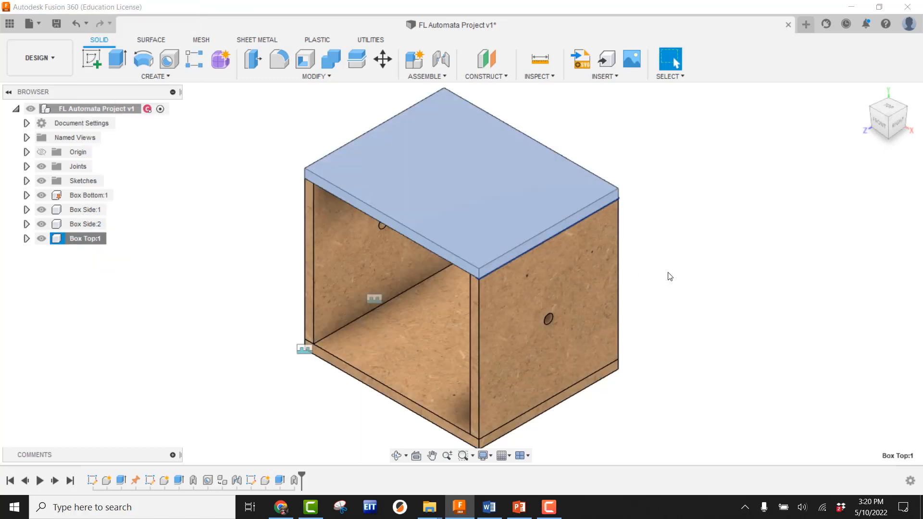
key("a")
left_click_drag(685, 172, 525, 177)
left_click(856, 488)
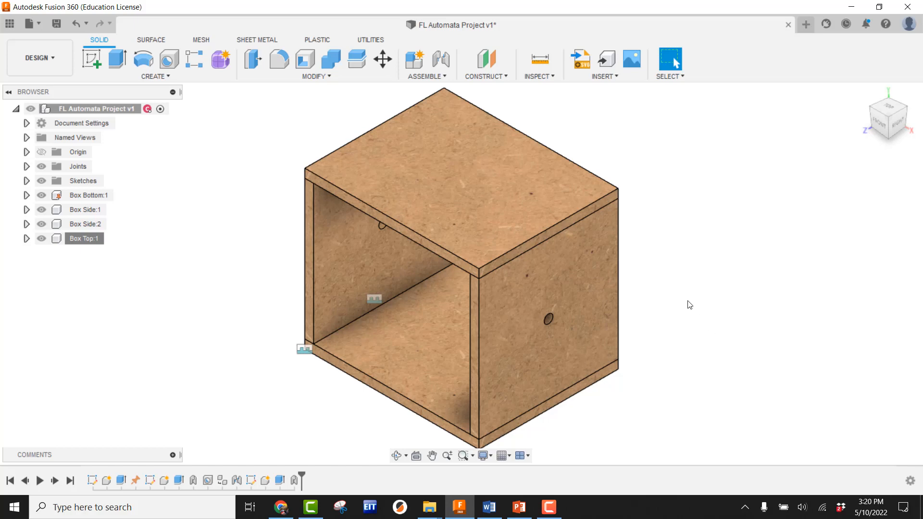
Step: Activate Box Top and start a hole on its upper face, depth / 2 from the front edge, with the left edge as second reference
left_click(111, 239)
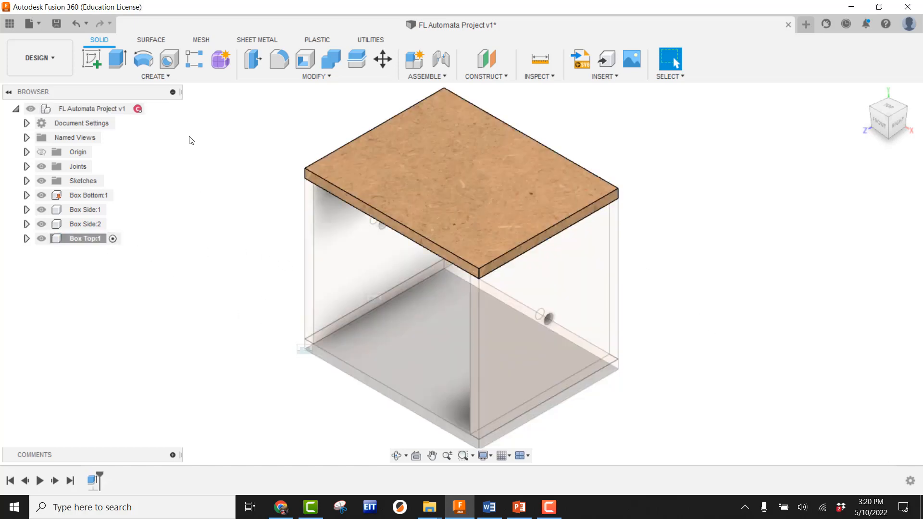
left_click(170, 61)
left_click(424, 149)
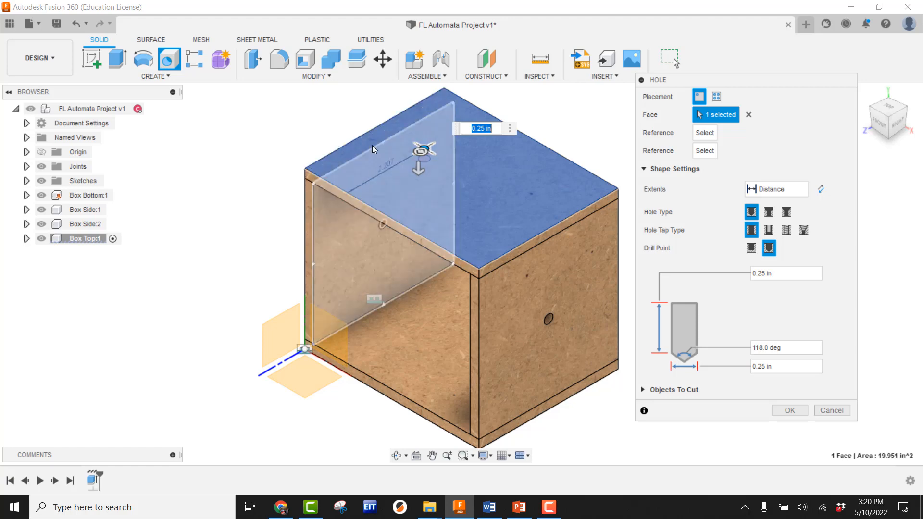
left_click(356, 193)
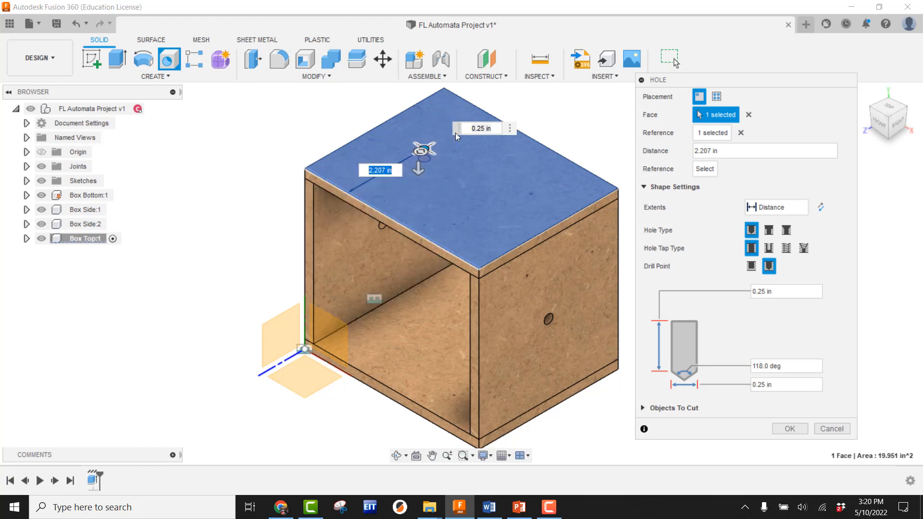
type("depth")
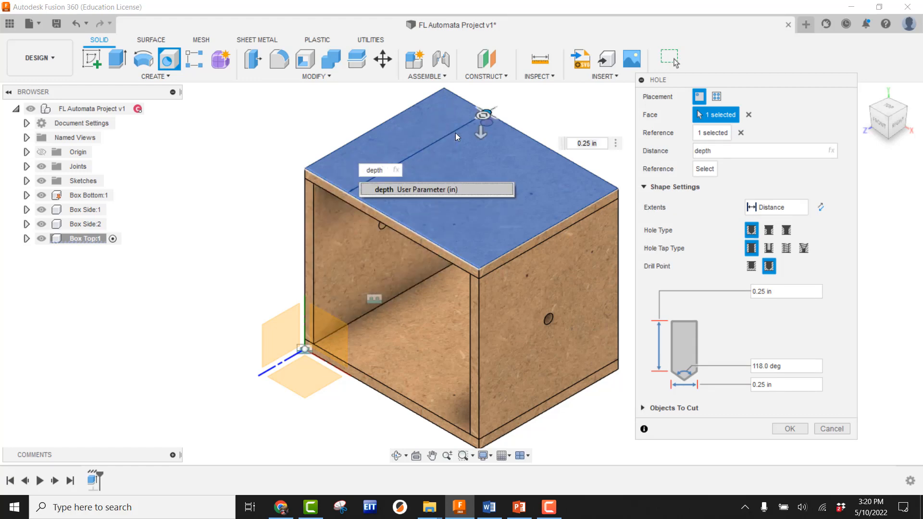
type("/2")
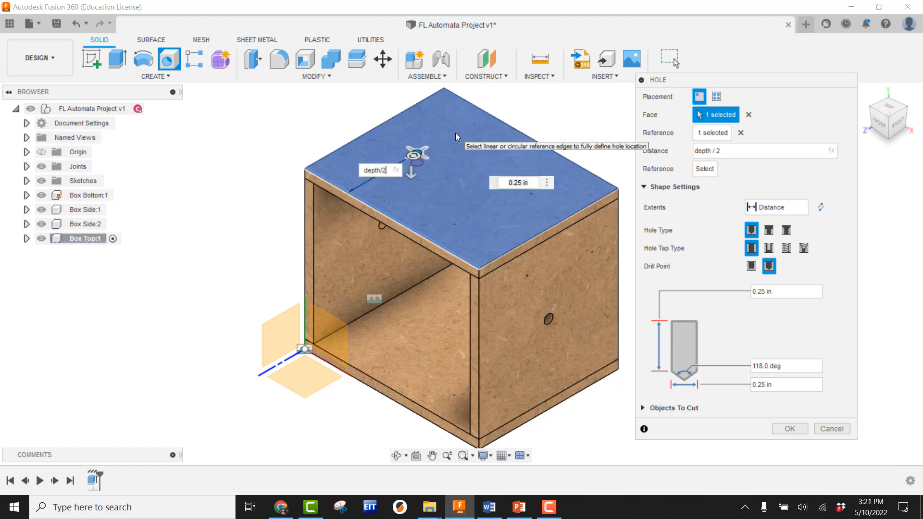
left_click(387, 120)
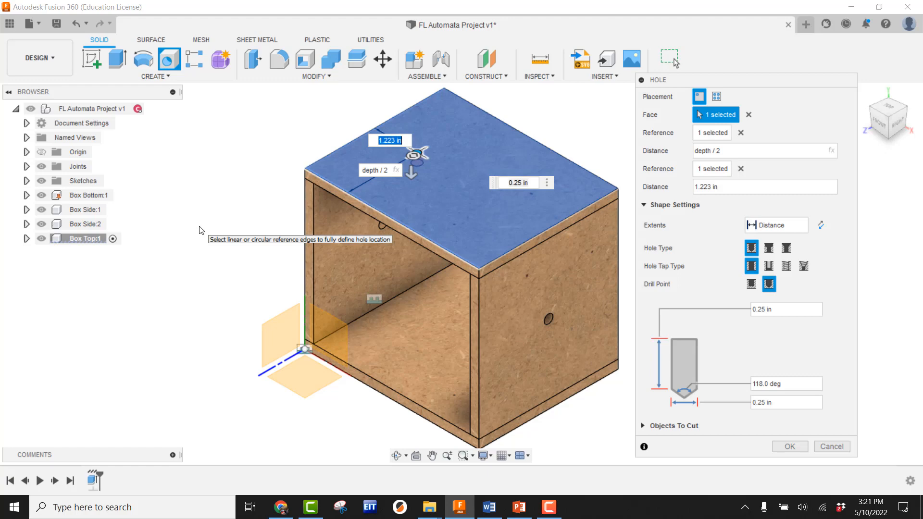
Step: Calculate 1.25 divided by 5 in the Windows Calculator, then close it and return to the hole settings
key("XF86Calculator")
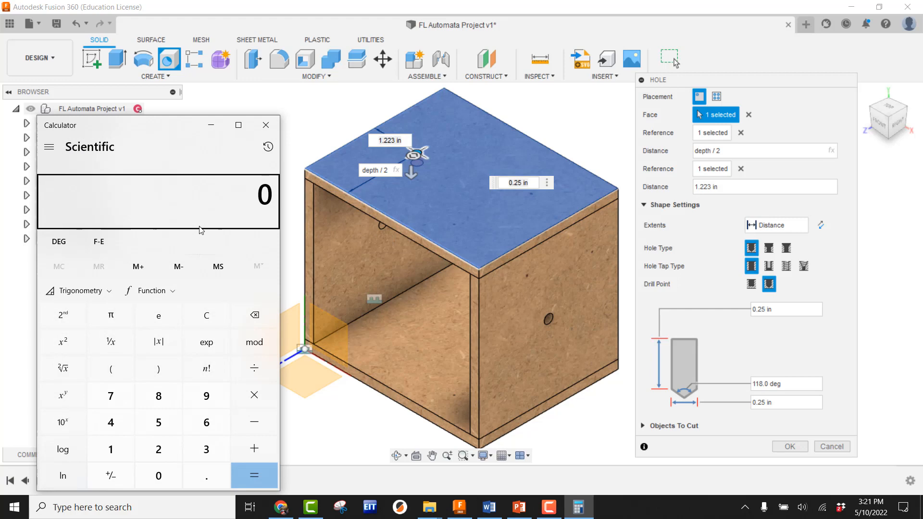
type("1.25")
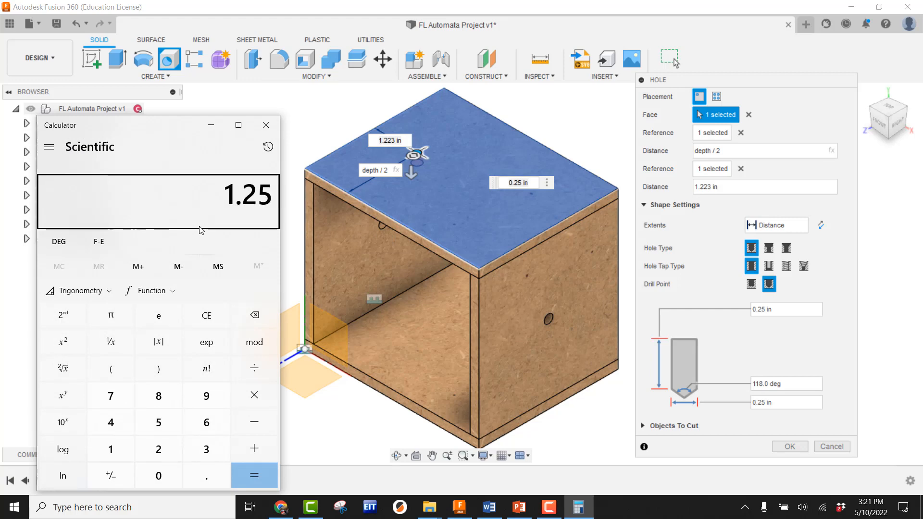
type("/5")
key("Return")
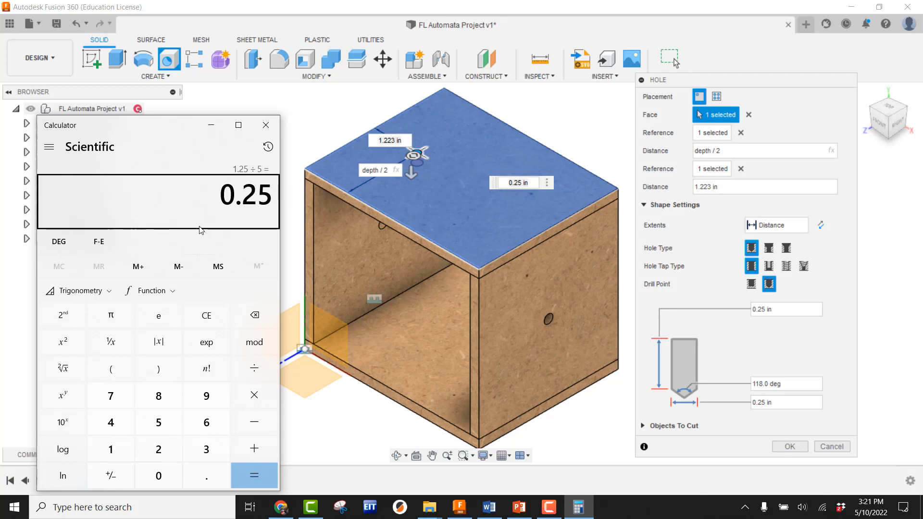
left_click(266, 125)
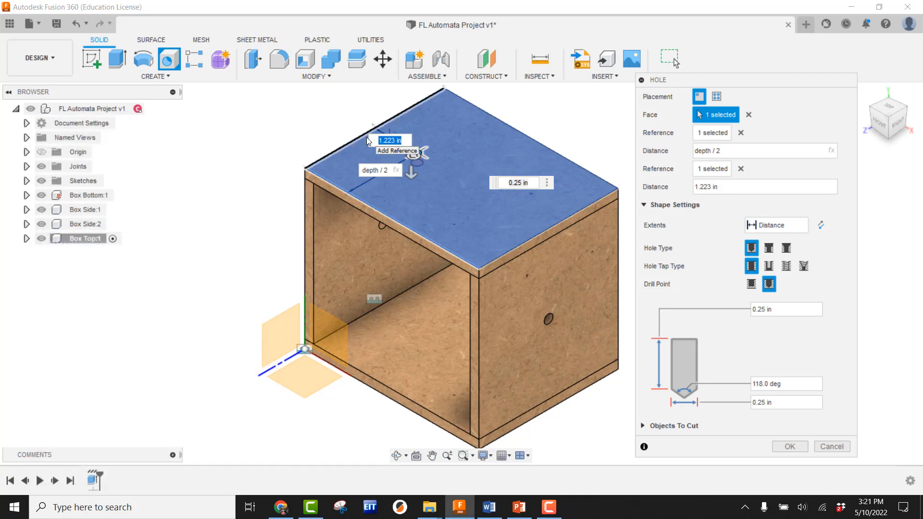
Step: Set the hole's distance from the top panel's left edge to width * 0.25
type("width")
key("Return")
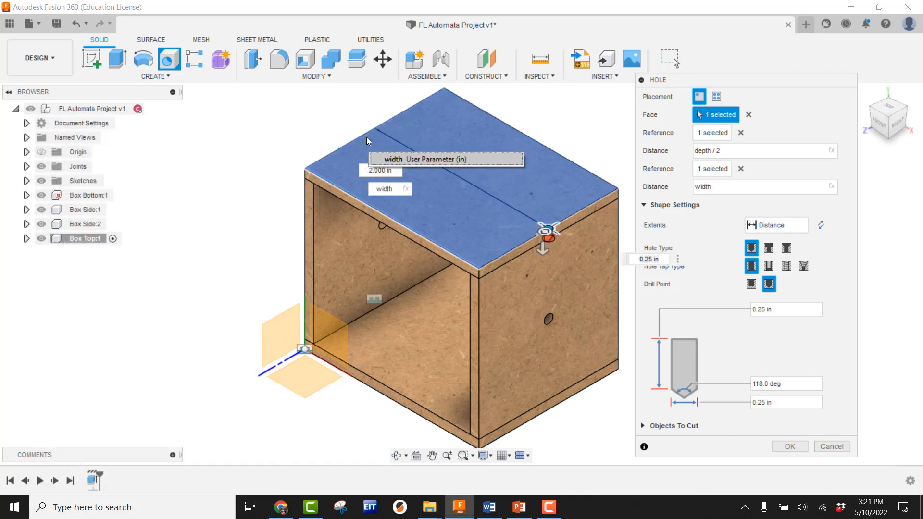
type("*.25")
key("Return")
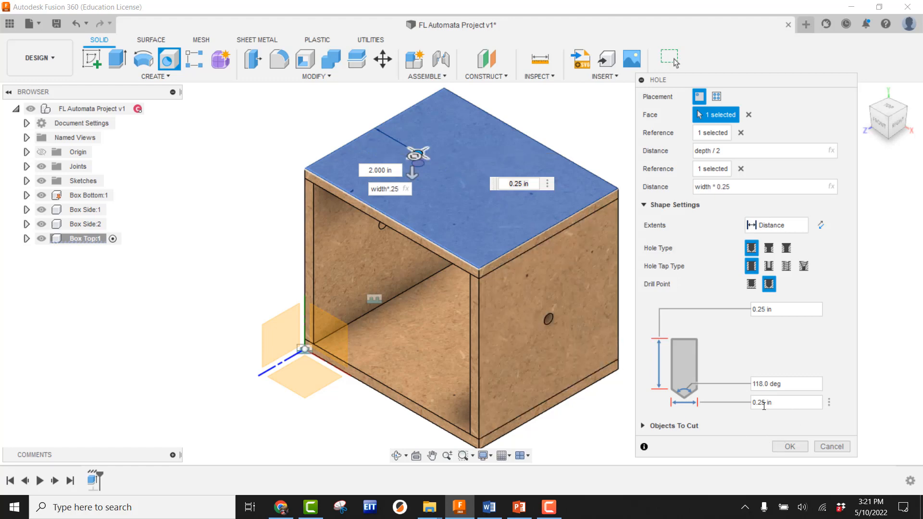
Step: Set the hole's diameter to rodguideholedia and its depth to thk, and create the hole
left_click(791, 402)
left_click_drag(791, 402, 753, 403)
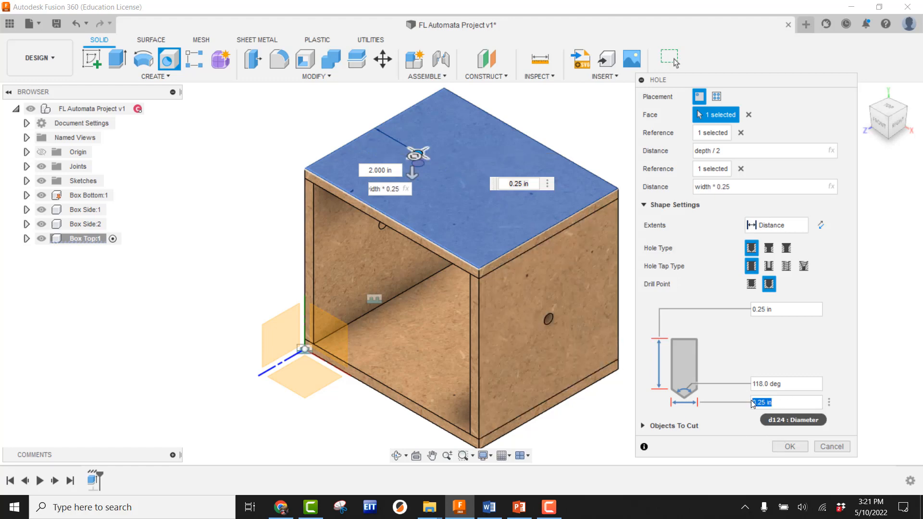
type("rodguide")
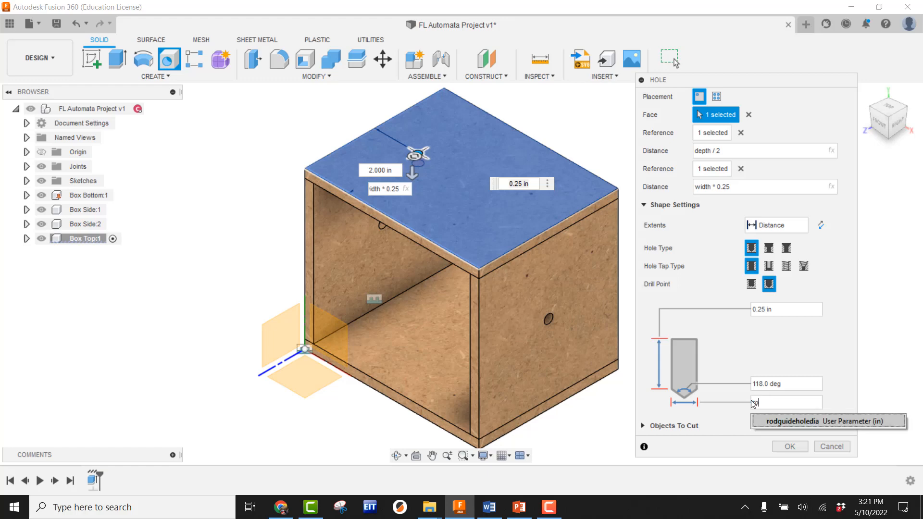
left_click(812, 421)
left_click(781, 310)
left_click_drag(781, 310, 752, 311)
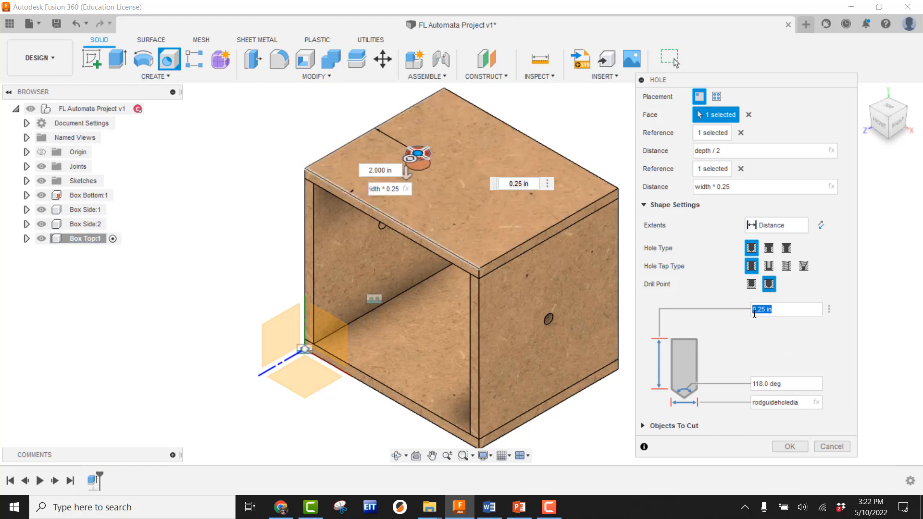
type("thk")
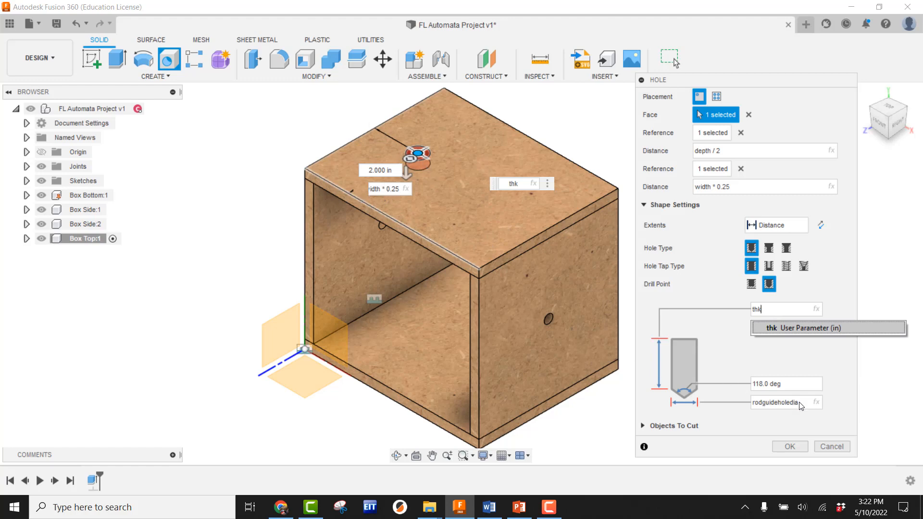
left_click(804, 328)
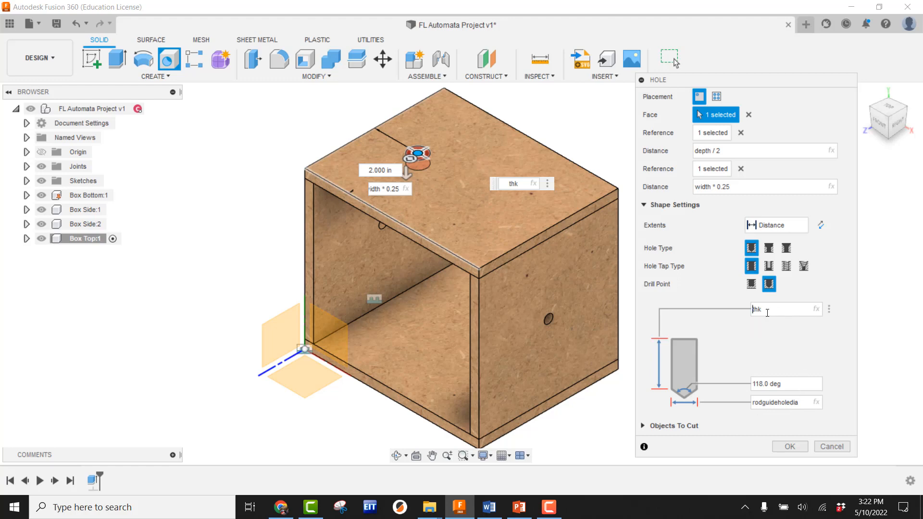
left_click(790, 447)
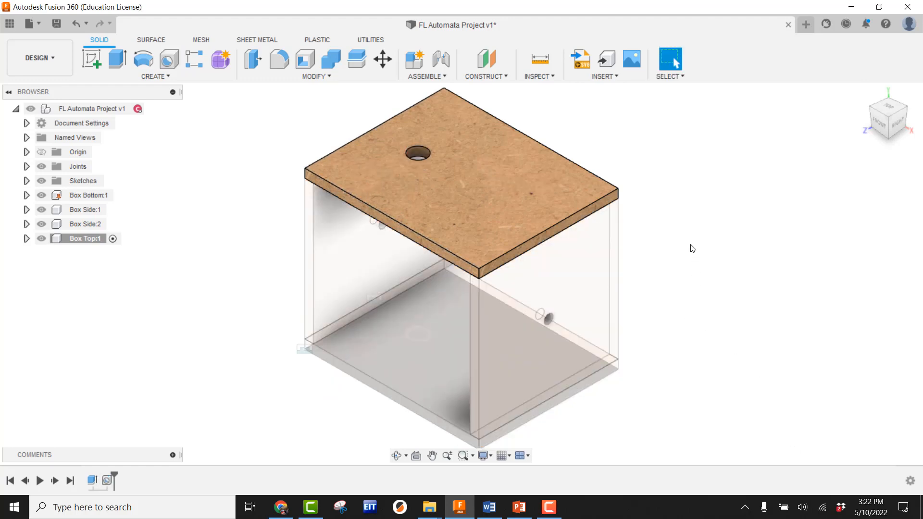
Step: Start a second hole on the top panel, depth / 2 from the front edge and width * 0.25 from the right edge
left_click(176, 61)
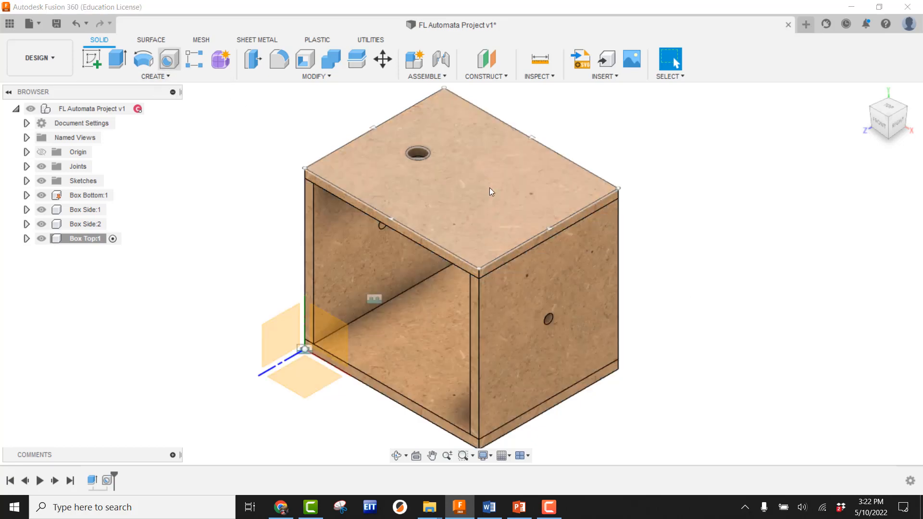
left_click(489, 188)
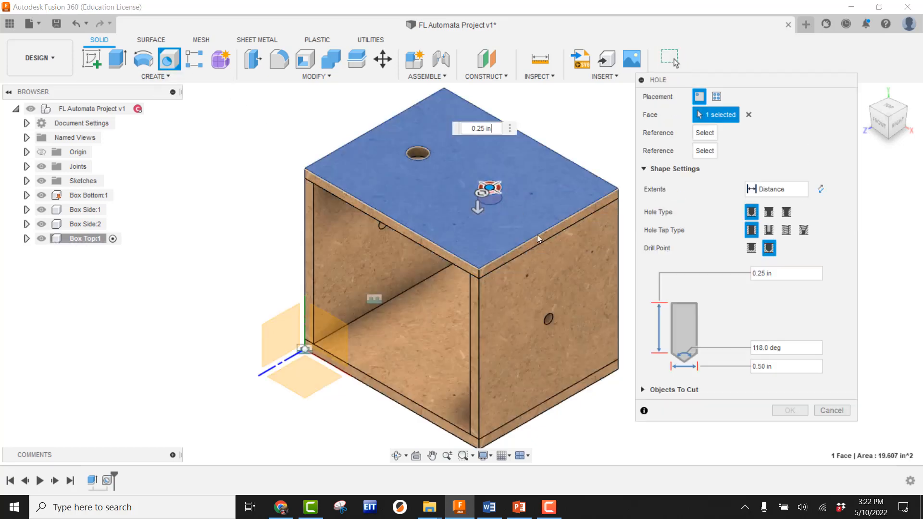
left_click(445, 244)
type("dep")
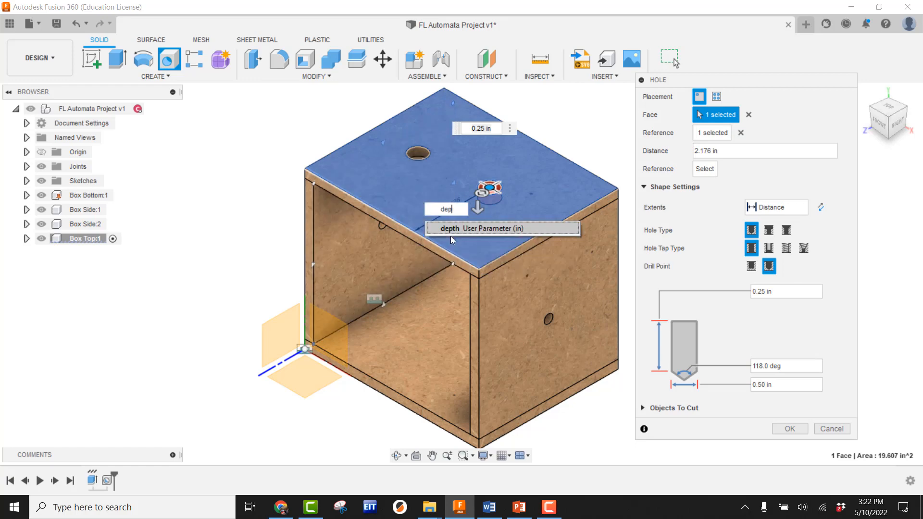
type("th / 2")
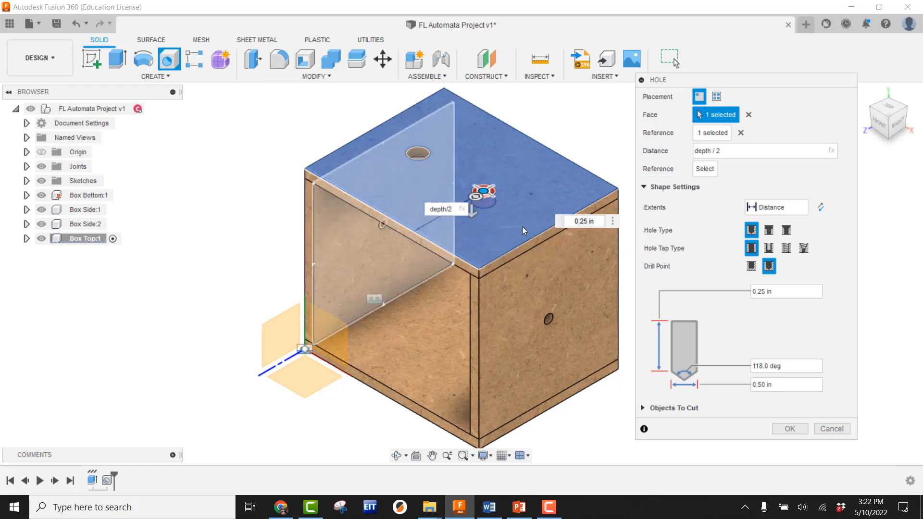
left_click(541, 233)
type("wi")
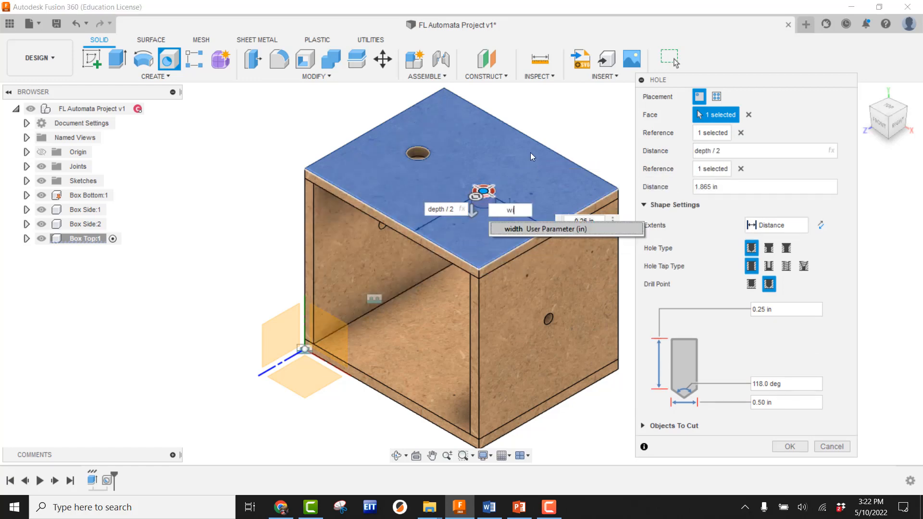
type("dth*.25")
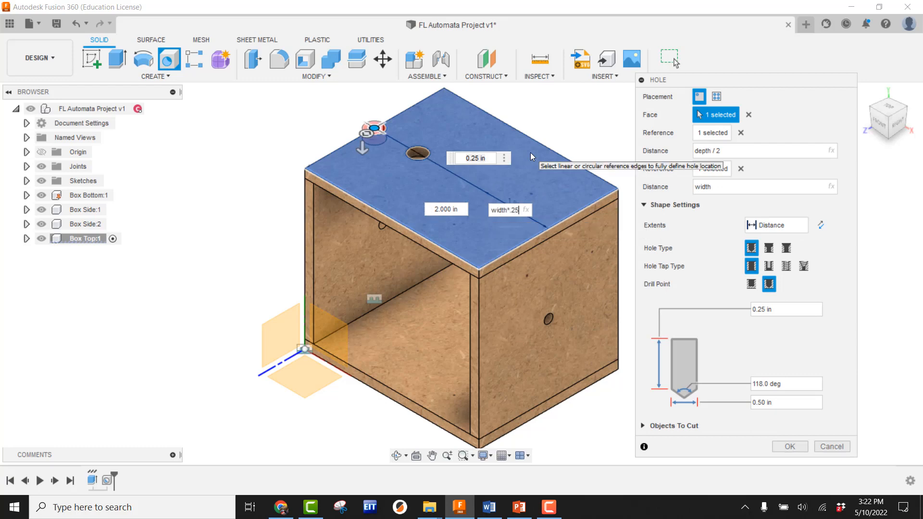
Step: Give the second top hole a depth of thk and a diameter of rodguideholedia, and create it
left_click(763, 309)
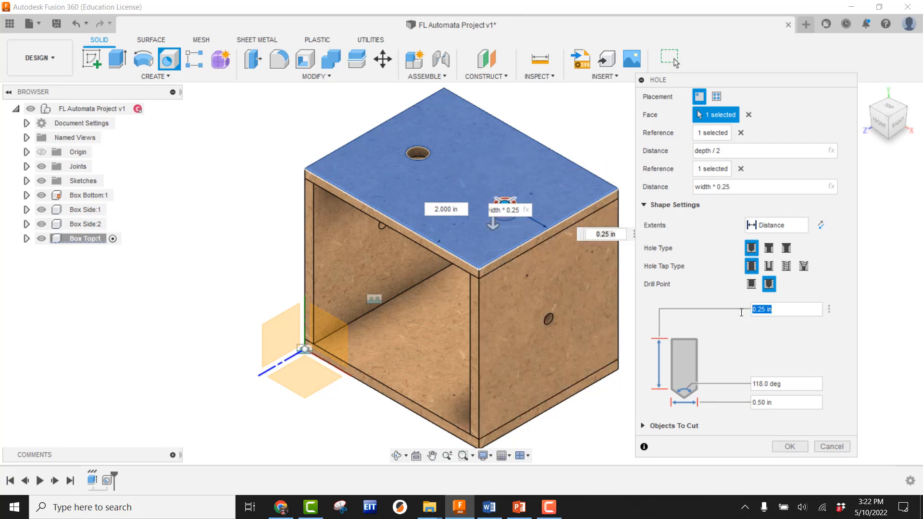
type("thk")
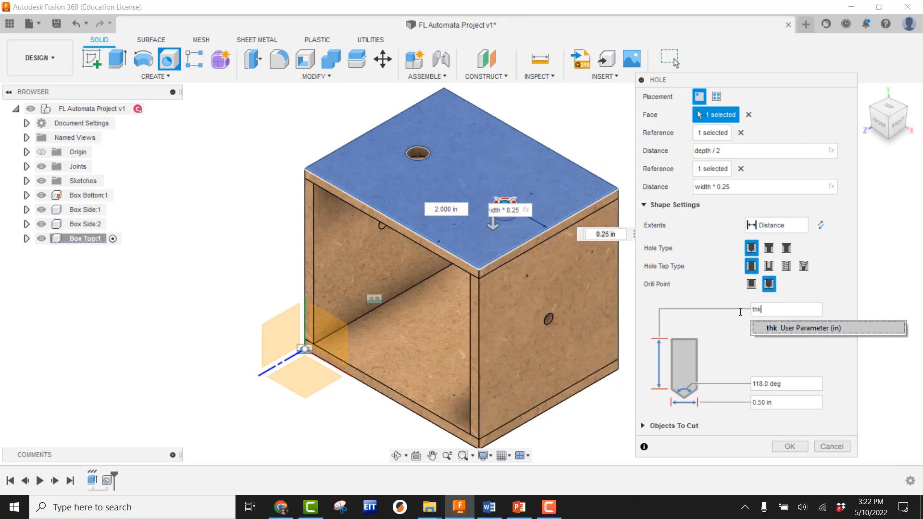
left_click(796, 328)
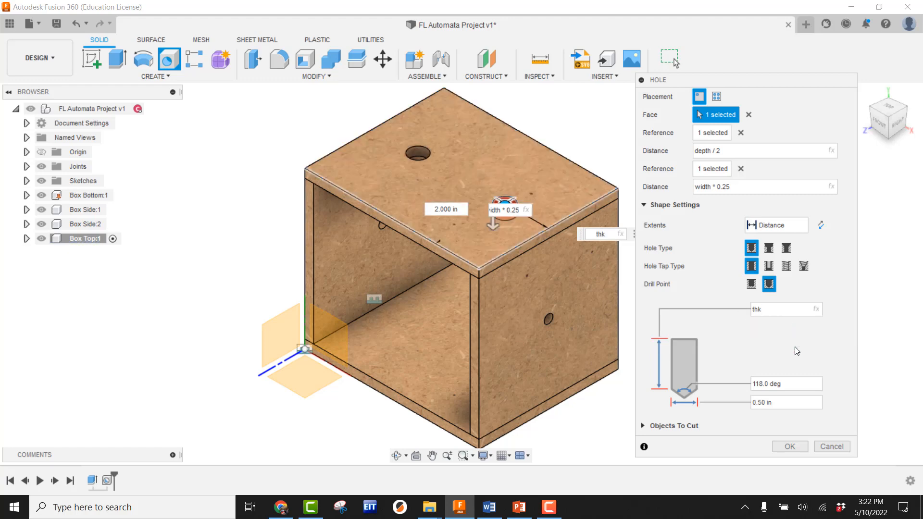
left_click_drag(782, 403, 740, 399)
type("rodguide")
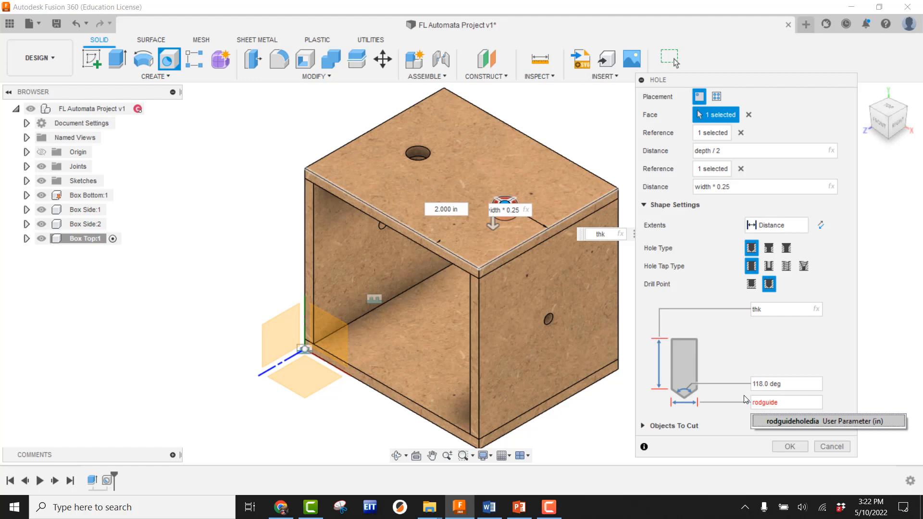
left_click(792, 418)
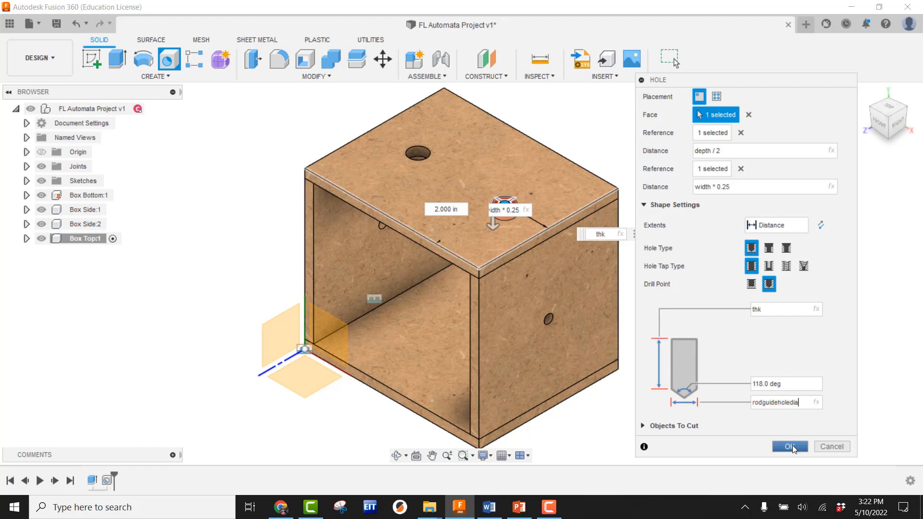
left_click(790, 446)
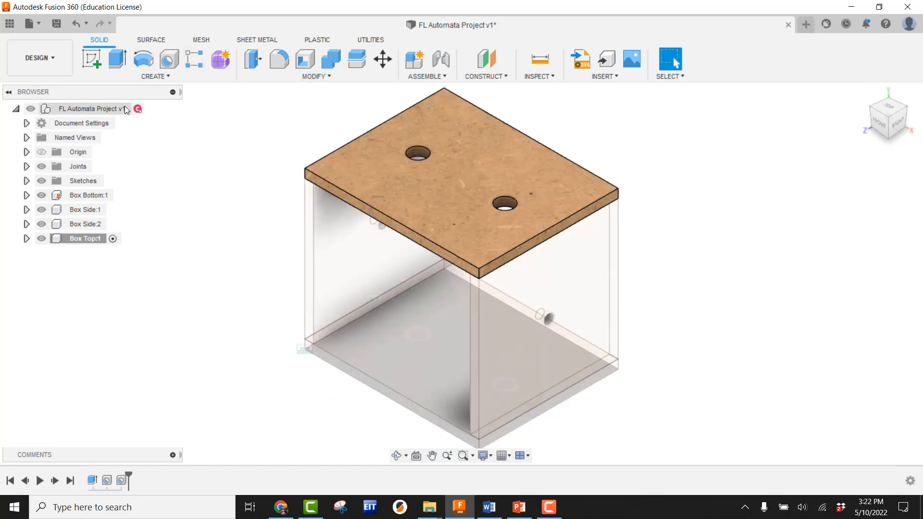
Step: Activate the top-level assembly and inspect the complete box from its home view and its right side
left_click(150, 109)
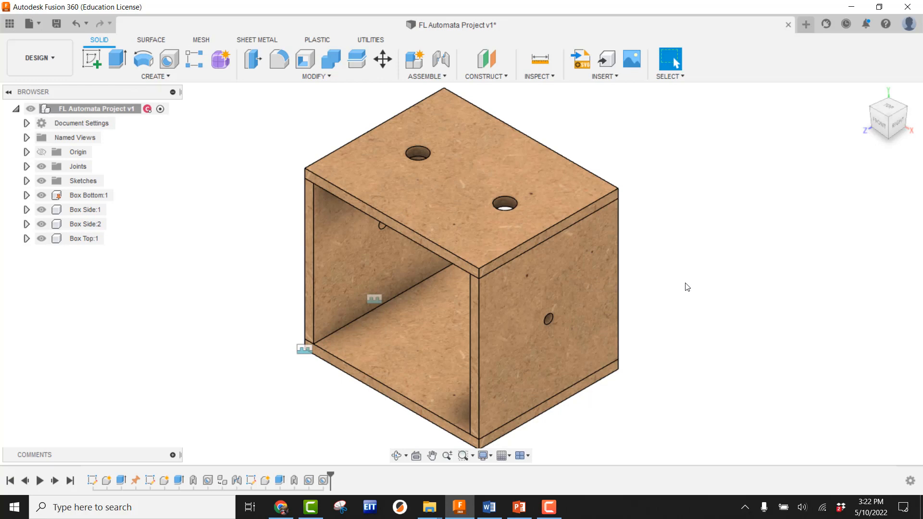
left_click(864, 92)
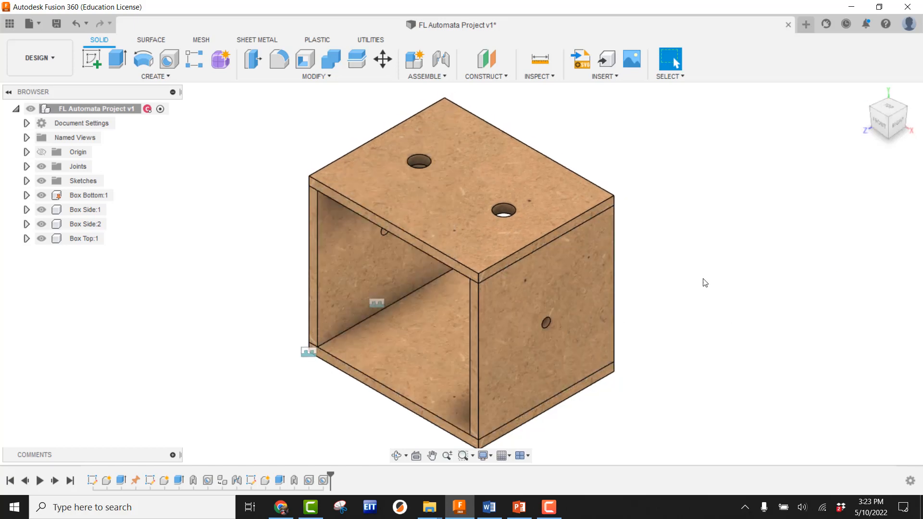
middle_click_drag(702, 282, 648, 278, "shift")
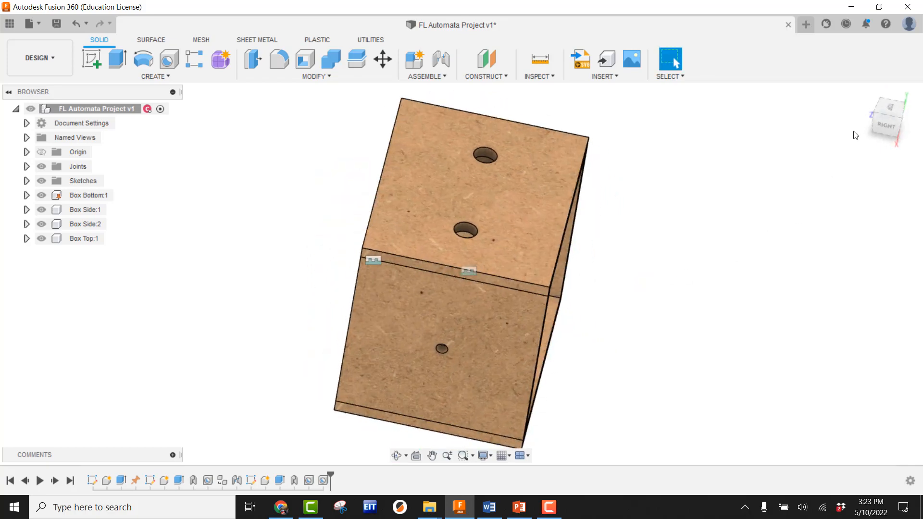
Step: Start a new sketch on the back edge face of the box's top panel
left_click(865, 93)
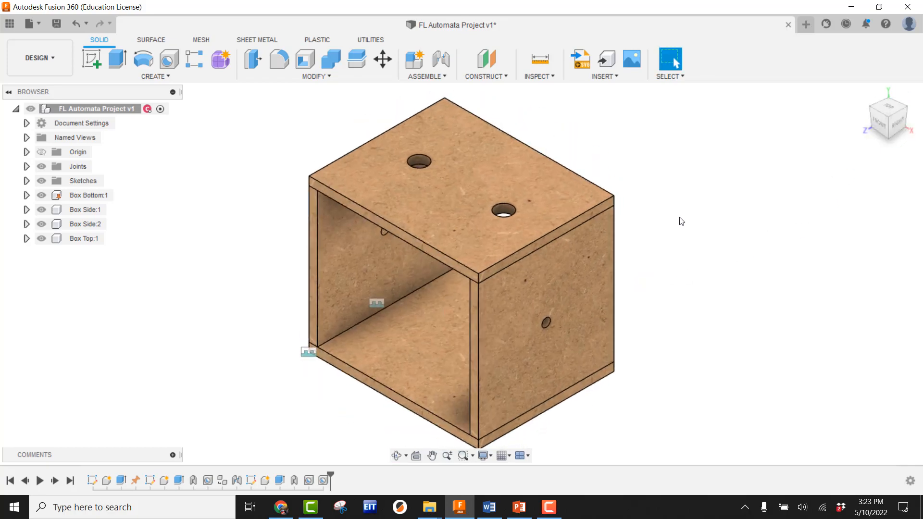
middle_click_drag(679, 221, 583, 195, "shift")
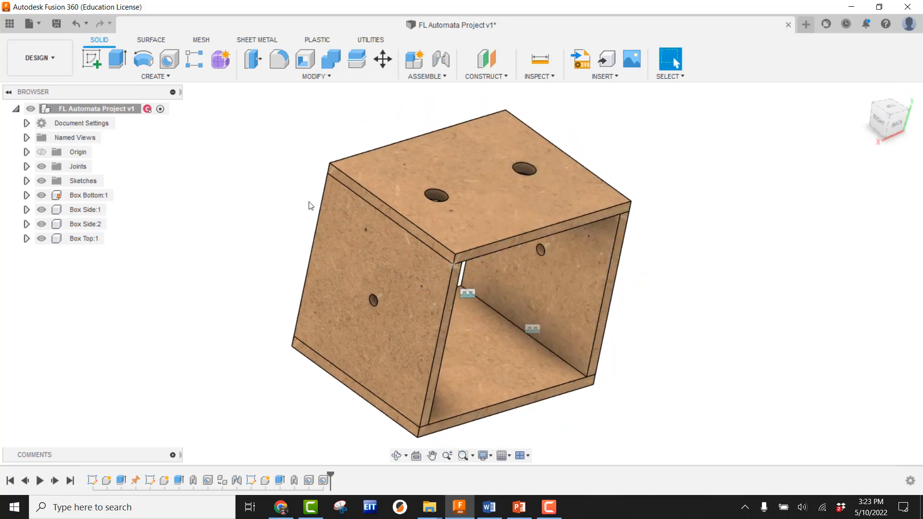
left_click(92, 60)
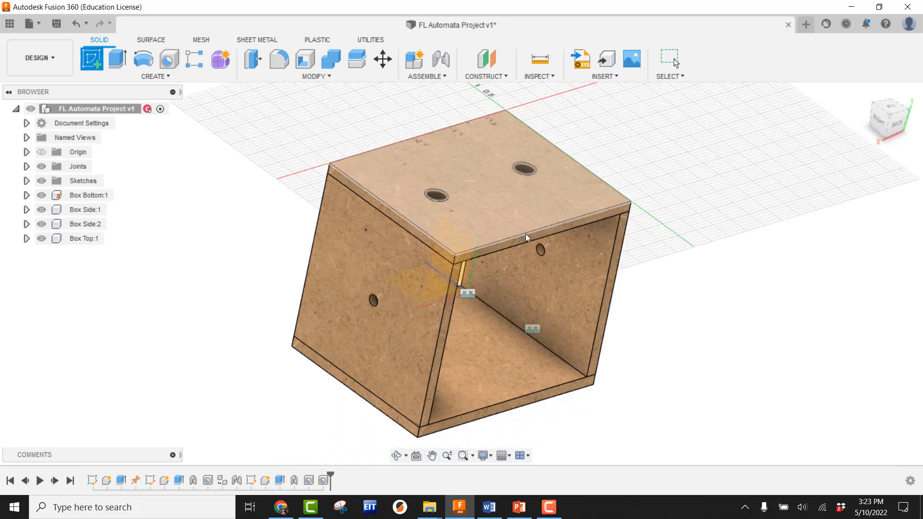
left_click(531, 238)
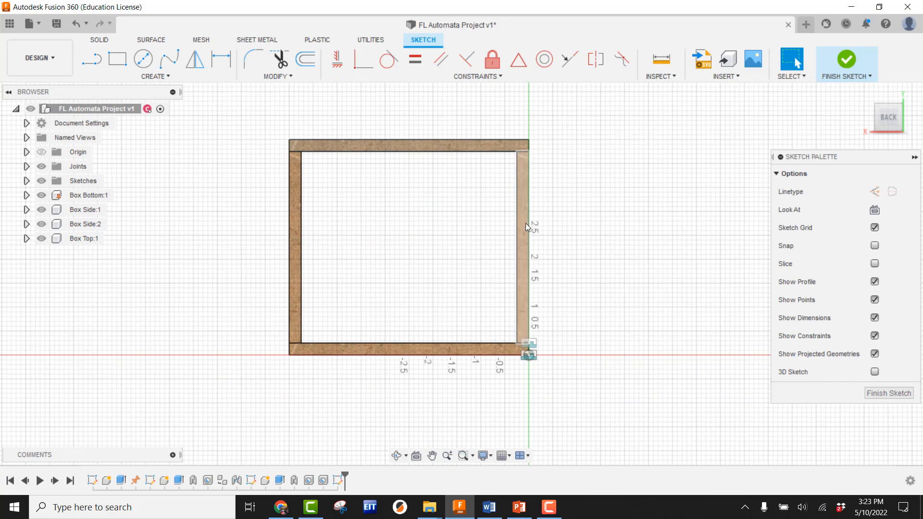
Step: Project two diagonally opposite inner corner points of the box's back opening into the sketch
left_click(164, 77)
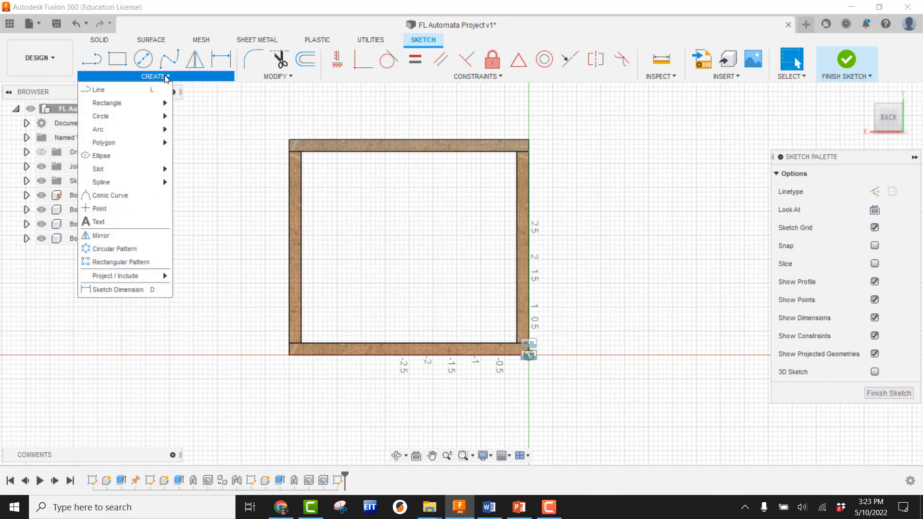
mouse_move(143, 277)
left_click(186, 277)
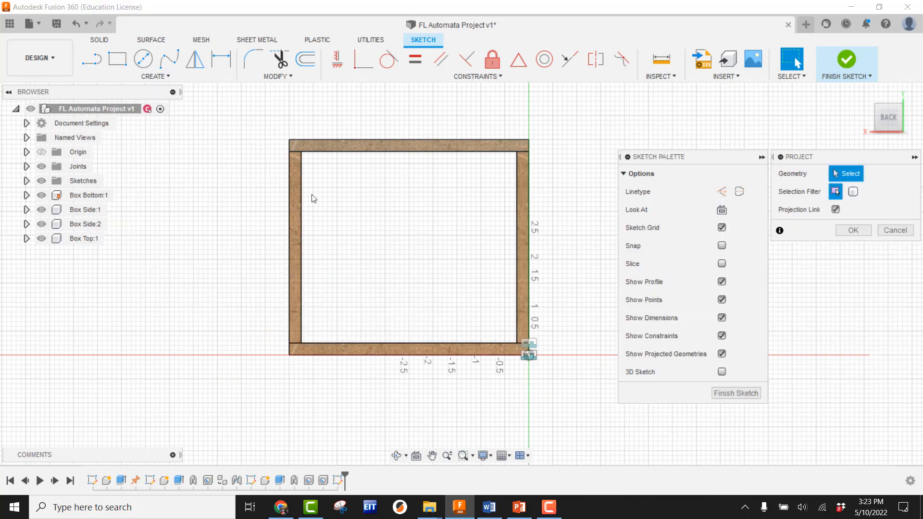
scroll(311, 157, "down", 3)
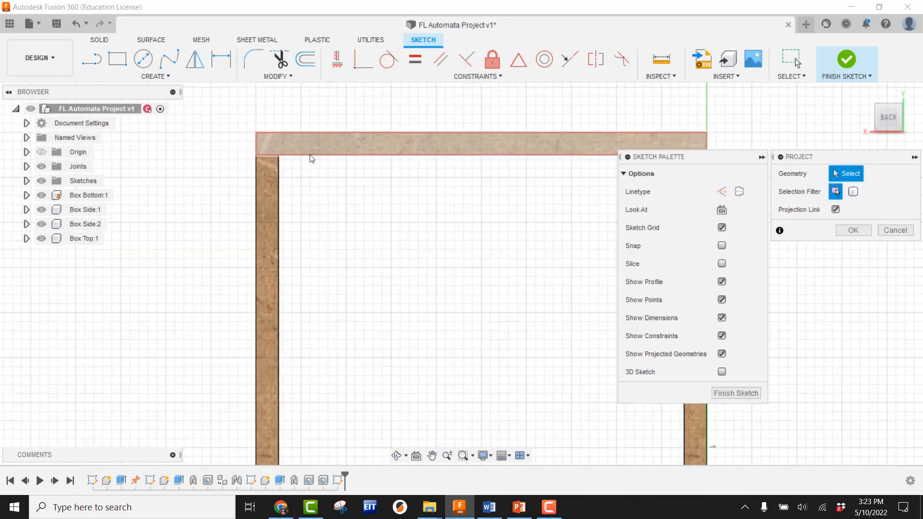
left_click(282, 160)
scroll(344, 204, "up", 4)
scroll(513, 350, "down", 3)
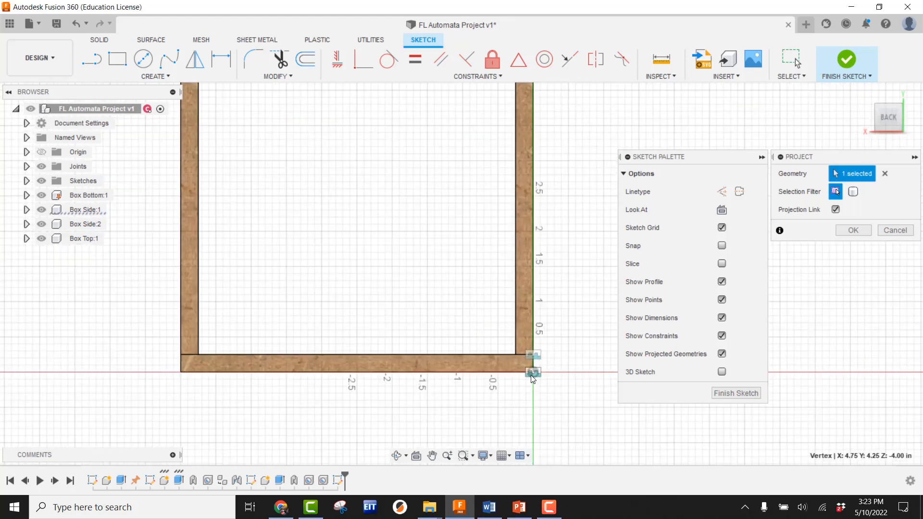
left_click(512, 350)
scroll(512, 313, "up", 3)
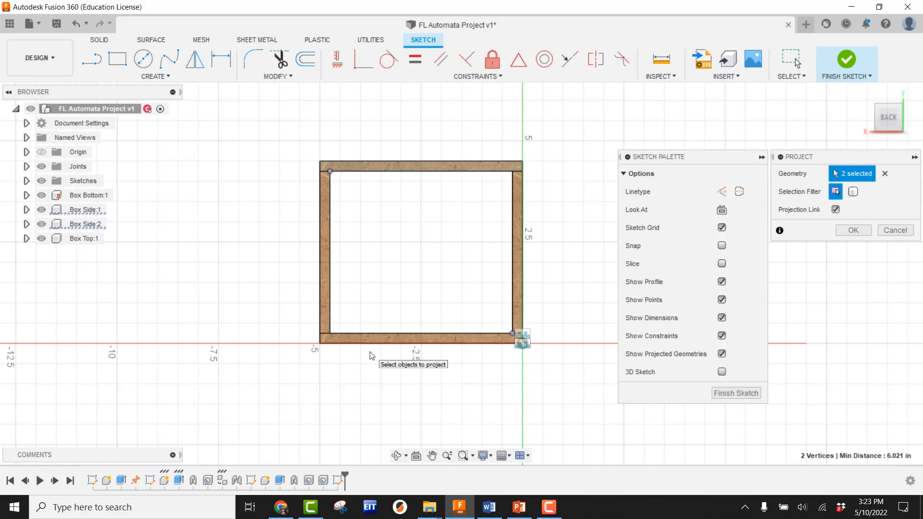
Step: Draw a two-point rectangle between the two projected corner points and finish the sketch
left_click(117, 59)
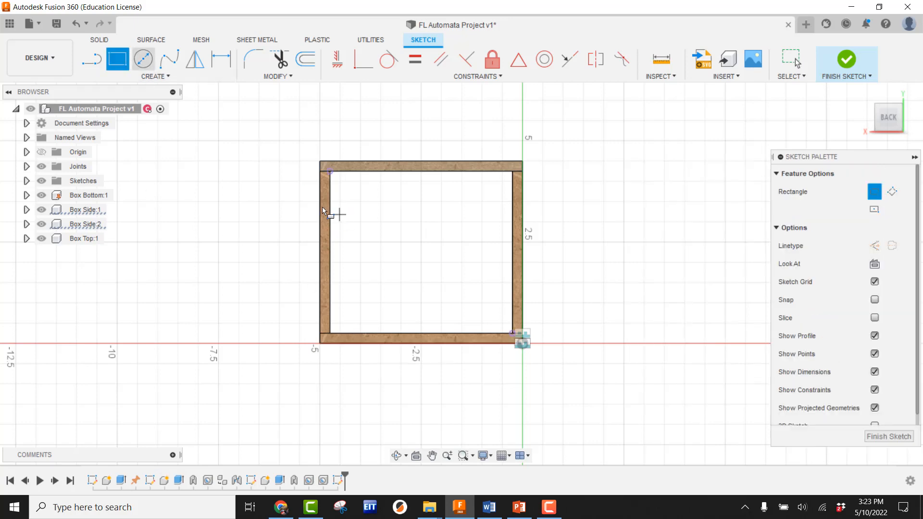
left_click(330, 171)
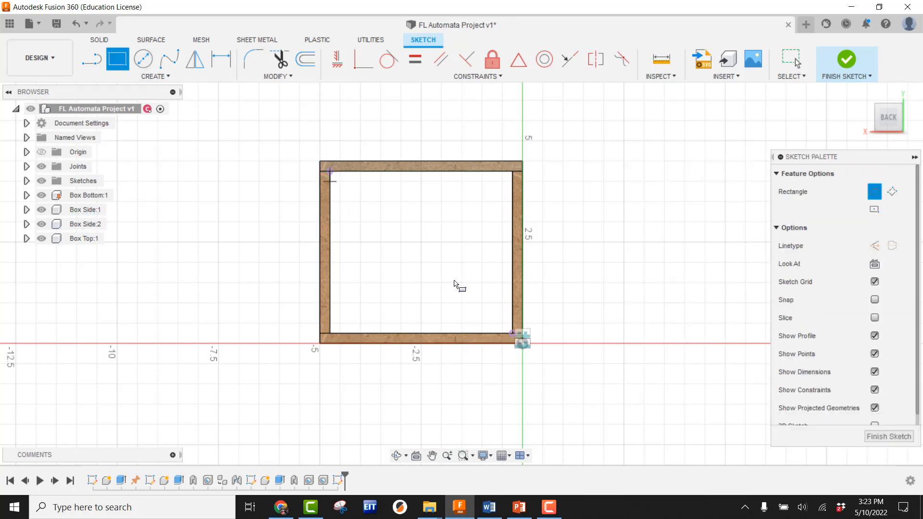
left_click(512, 333)
left_click(846, 60)
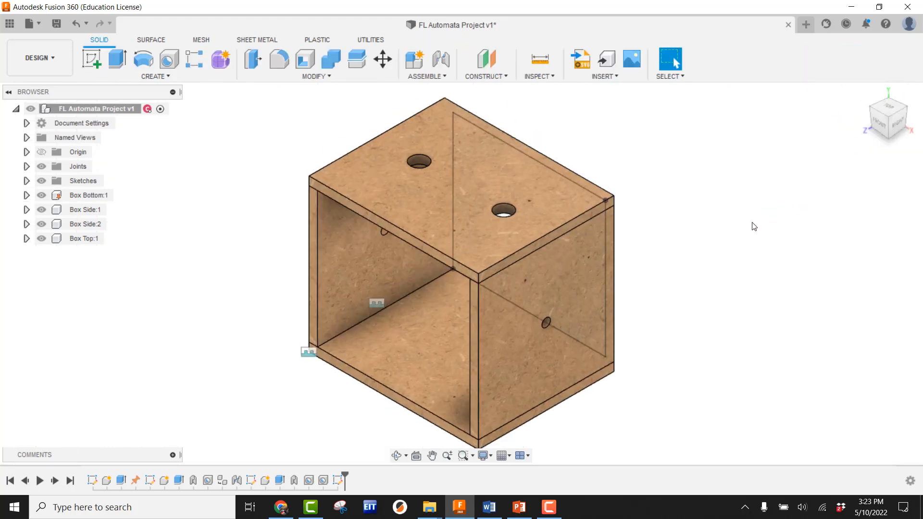
Step: Extrude the back opening's rectangle inward by -thk as a new component
middle_click_drag(700, 222, 552, 226, "shift")
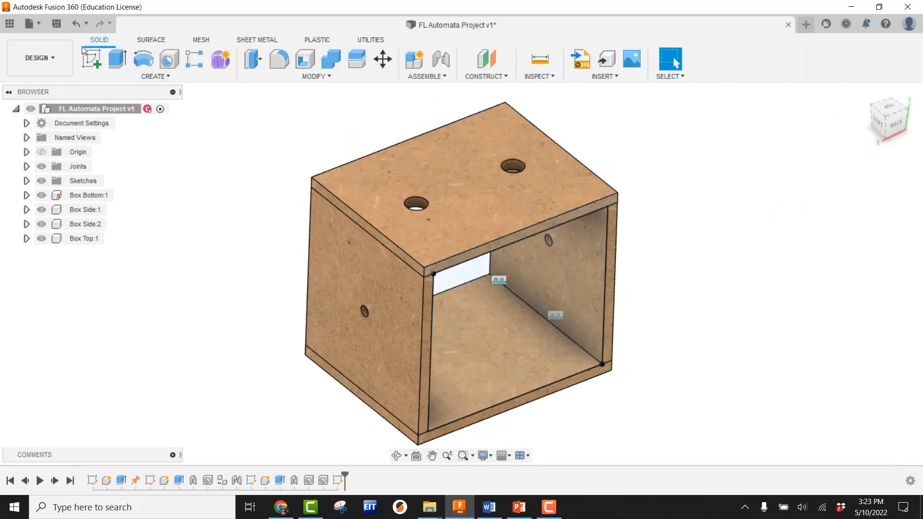
left_click(117, 58)
left_click(533, 269)
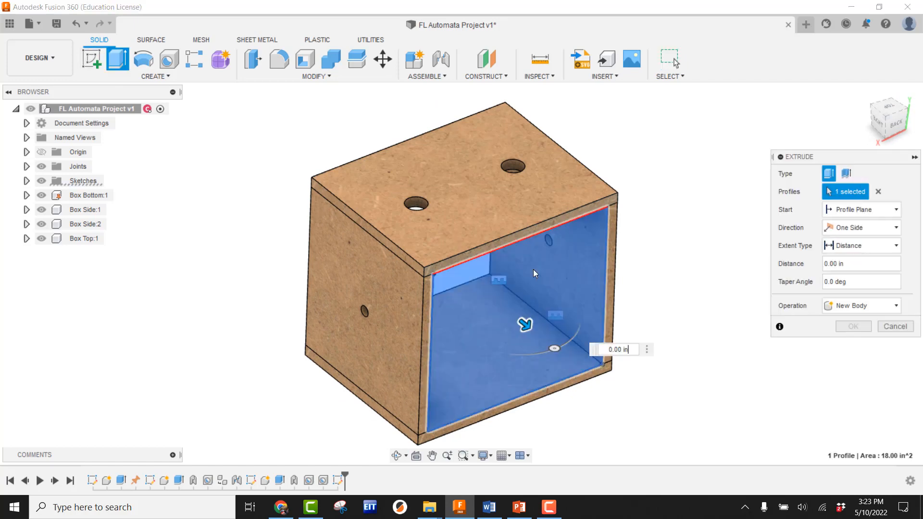
mouse_move(525, 325)
left_mouse_down()
mouse_move(508, 313)
mouse_move(519, 320)
left_mouse_up()
left_click(591, 333)
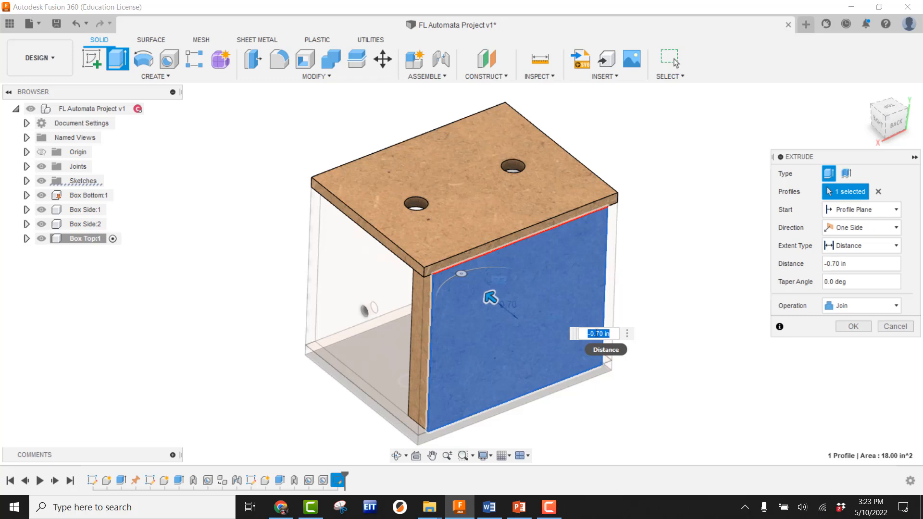
key("BackSpace")
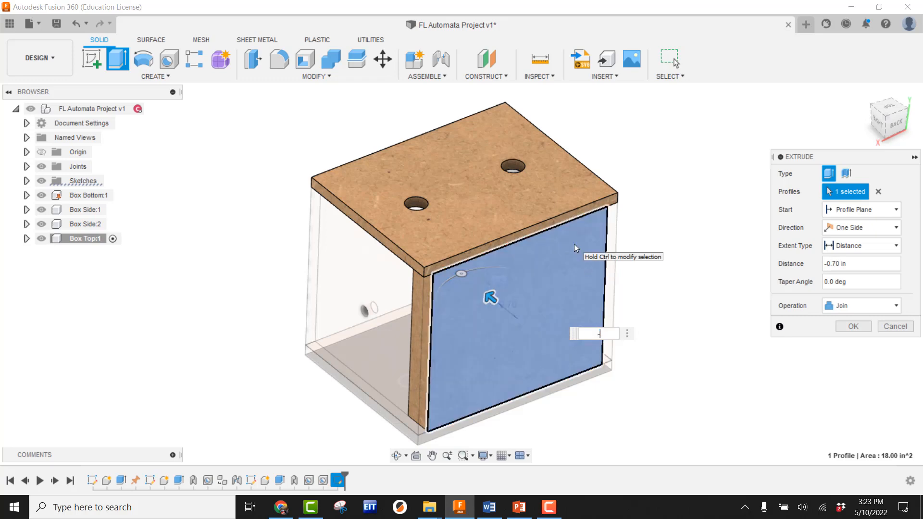
type("-thk")
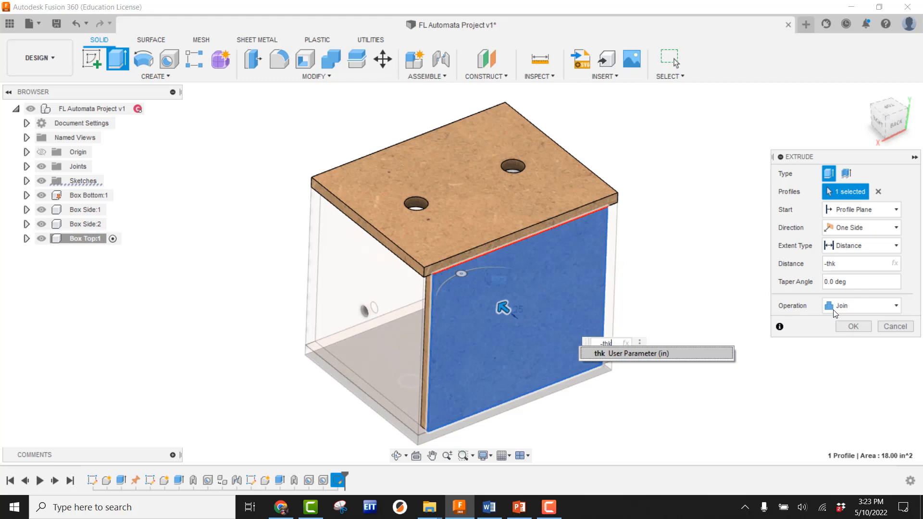
left_click(861, 306)
left_click(846, 374)
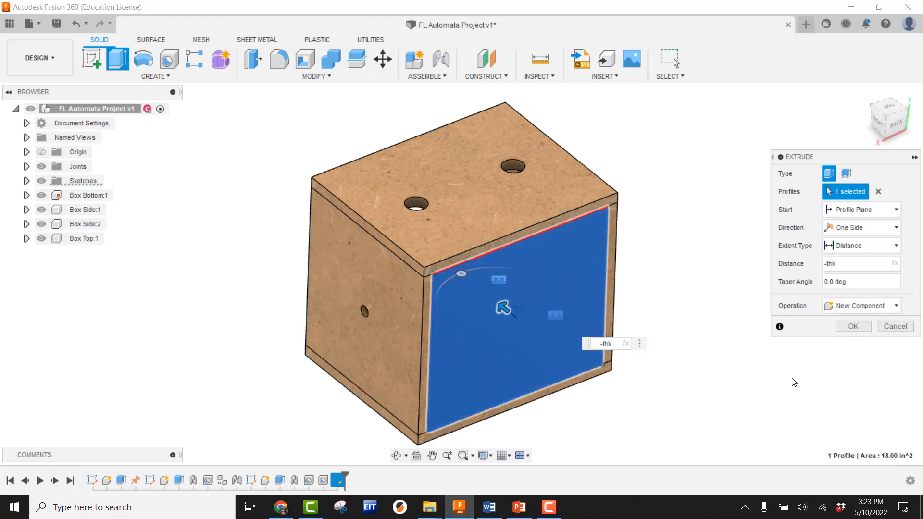
left_click(853, 327)
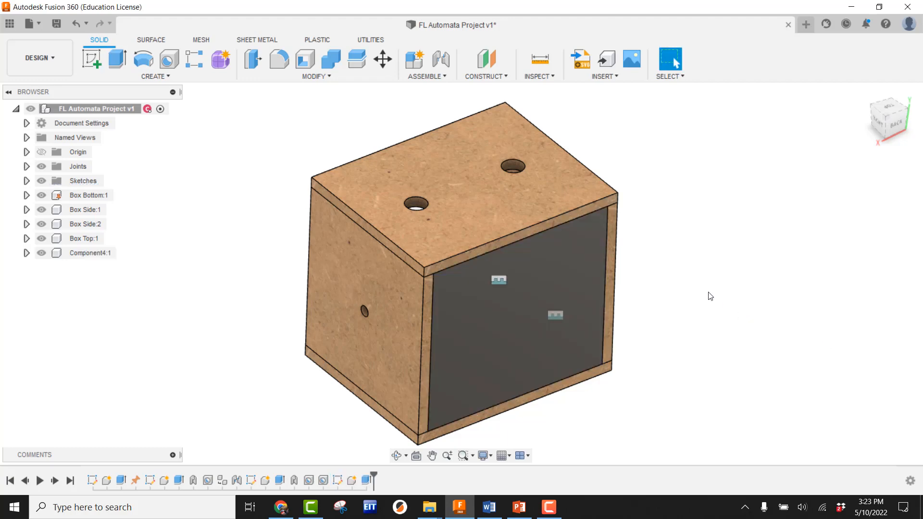
Step: Create a rigid as-built joint between the new back panel and the top panel
scroll(702, 290, "down", 2)
left_click(437, 75)
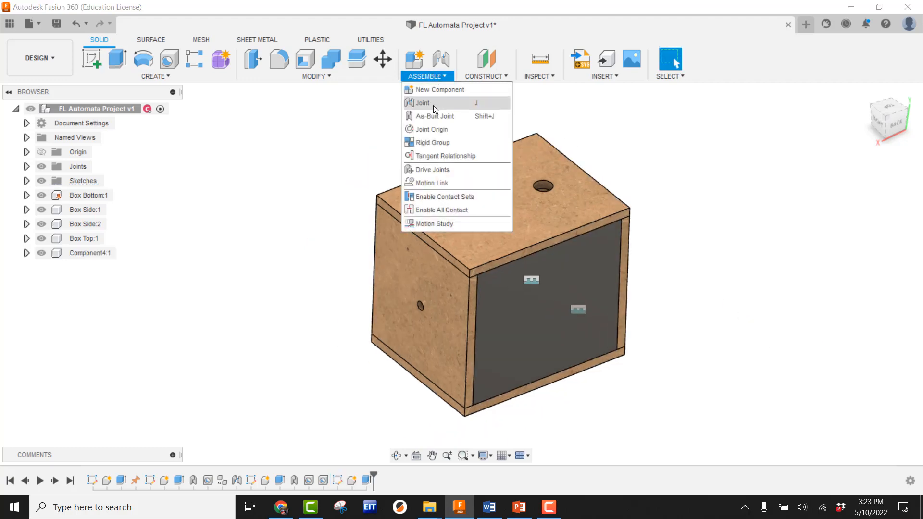
left_click(433, 116)
left_click(591, 269)
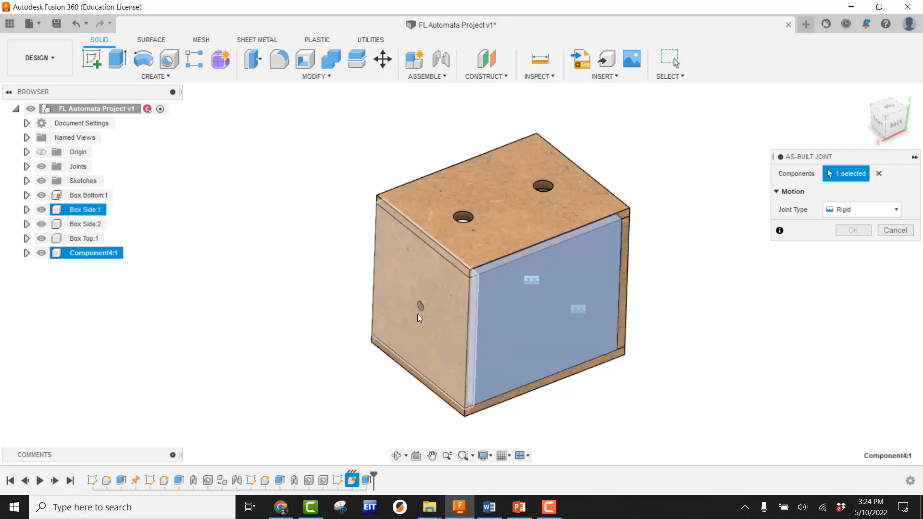
left_click(524, 211)
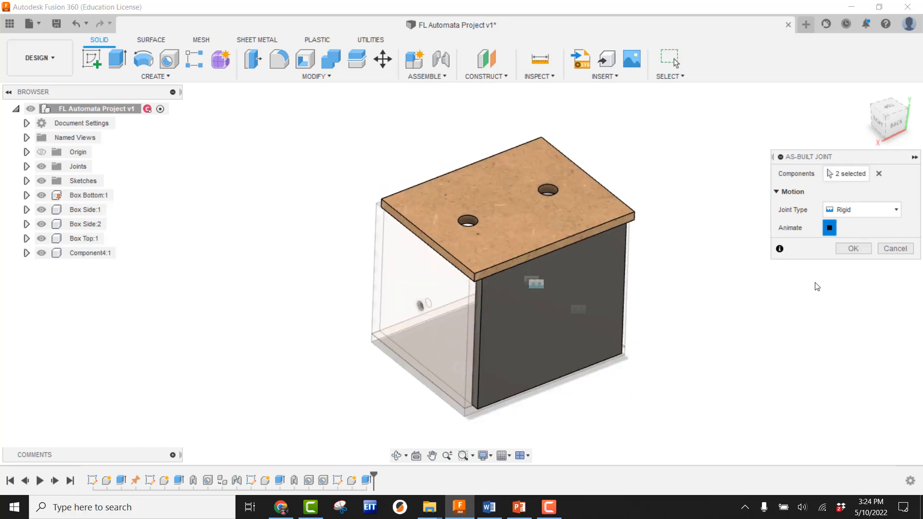
left_click(853, 248)
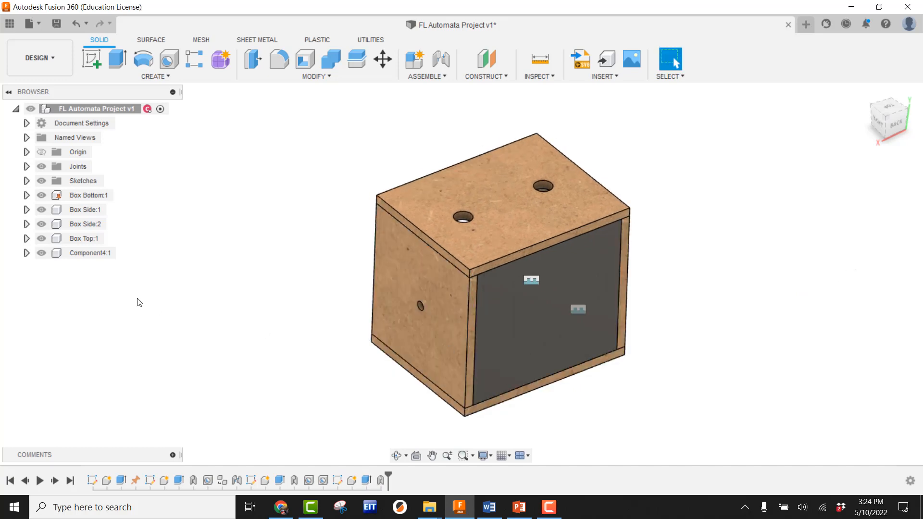
Step: Rename the new back panel component as Box Back
left_click(84, 255)
left_click(89, 254)
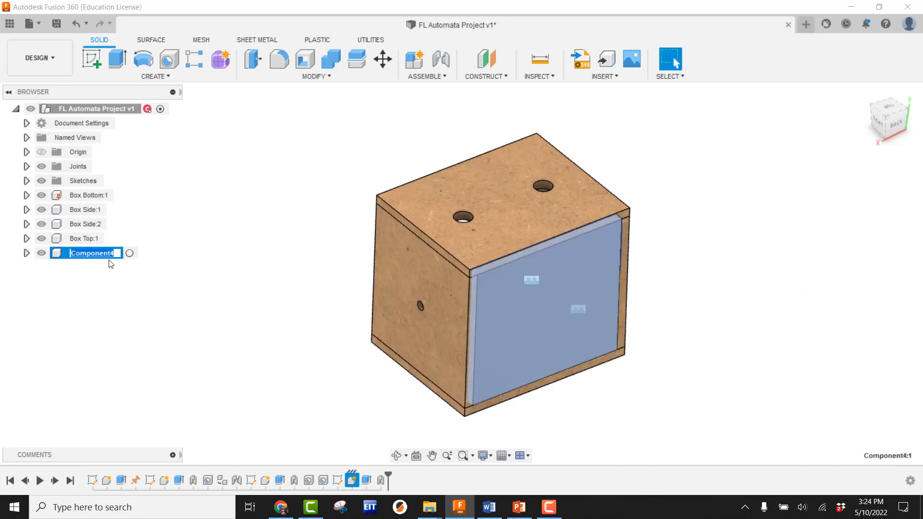
type("Box Back")
key("Return")
left_click(154, 263)
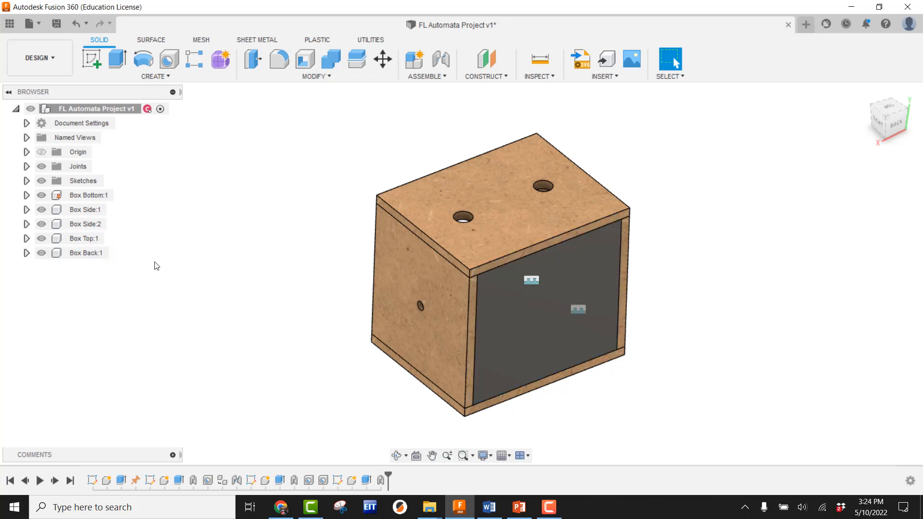
Step: Assign the MDF physical material already in the design to the Box Back component
left_click(97, 252)
right_click(97, 252)
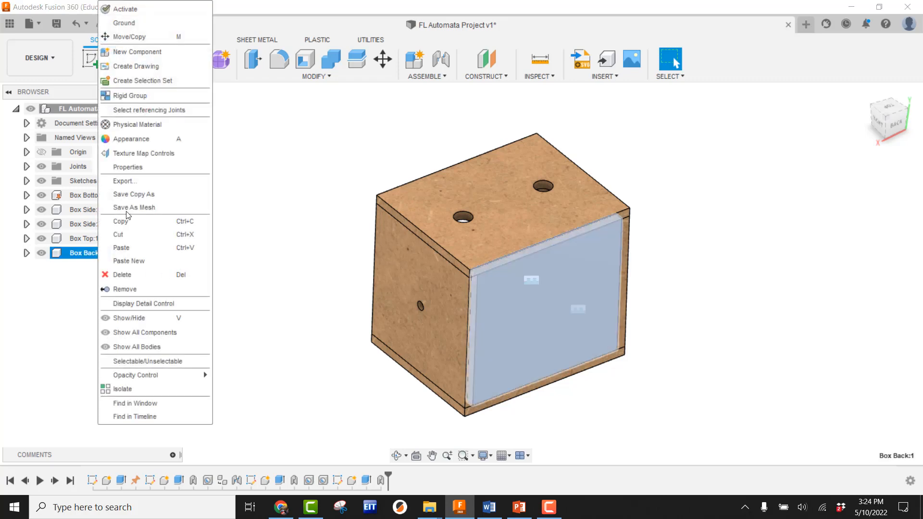
left_click(159, 125)
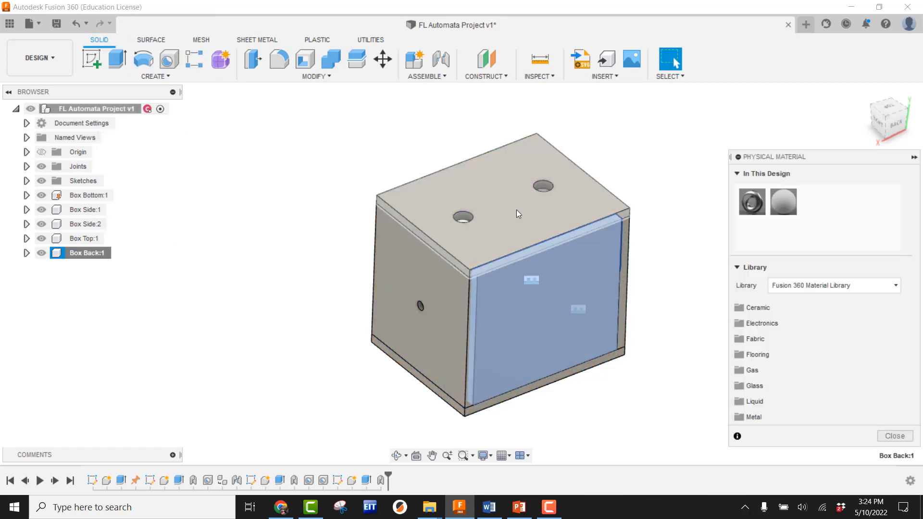
left_click_drag(784, 202, 555, 269)
left_click(895, 435)
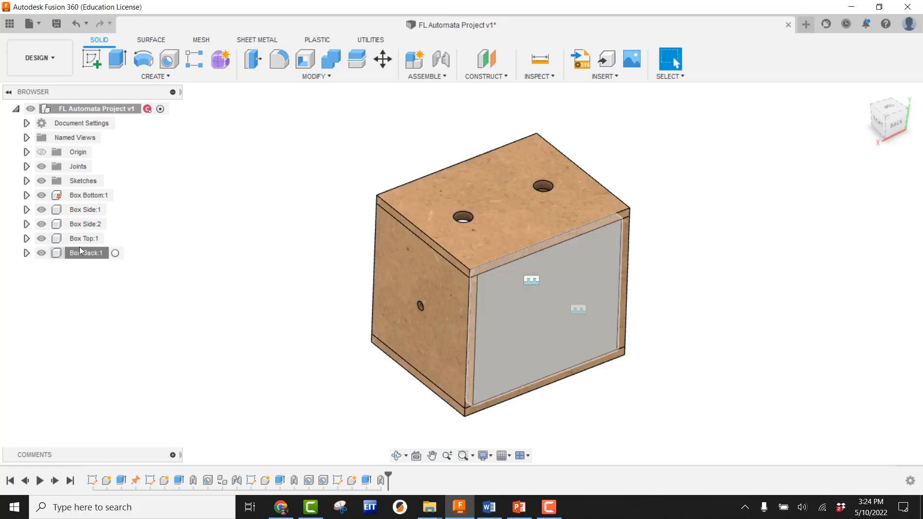
Step: Apply the other panels' MDF appearance to the Box Back component
right_click(115, 253)
left_click(110, 139)
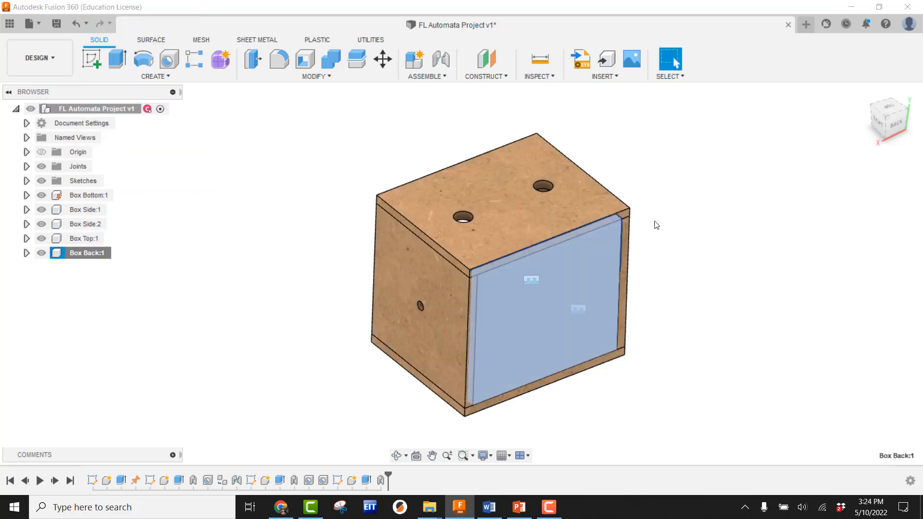
left_click_drag(685, 171, 564, 270)
left_click(856, 488)
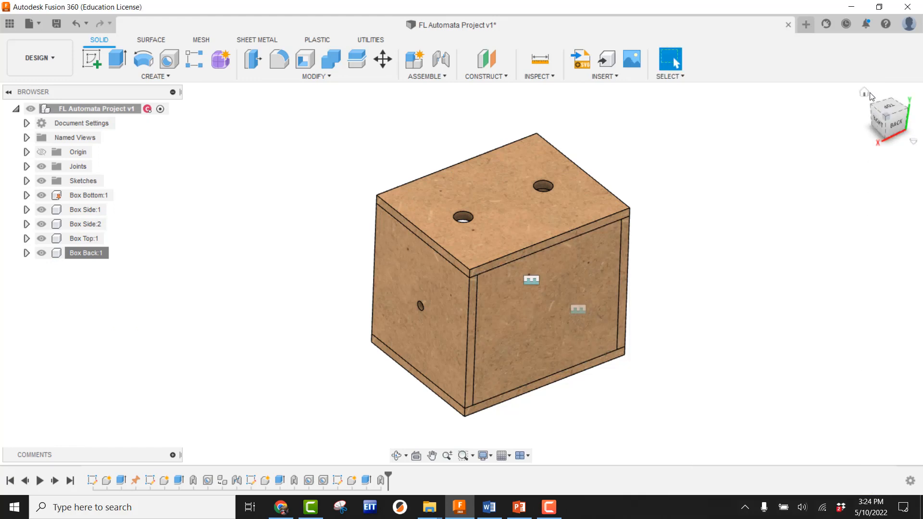
Step: Return to the home view and save the design with the version description User Saved
left_click(863, 92)
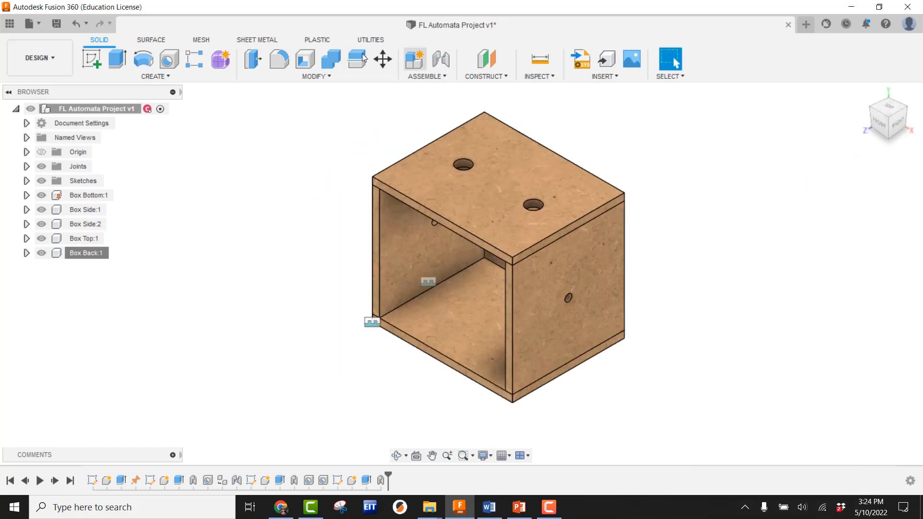
left_click(56, 23)
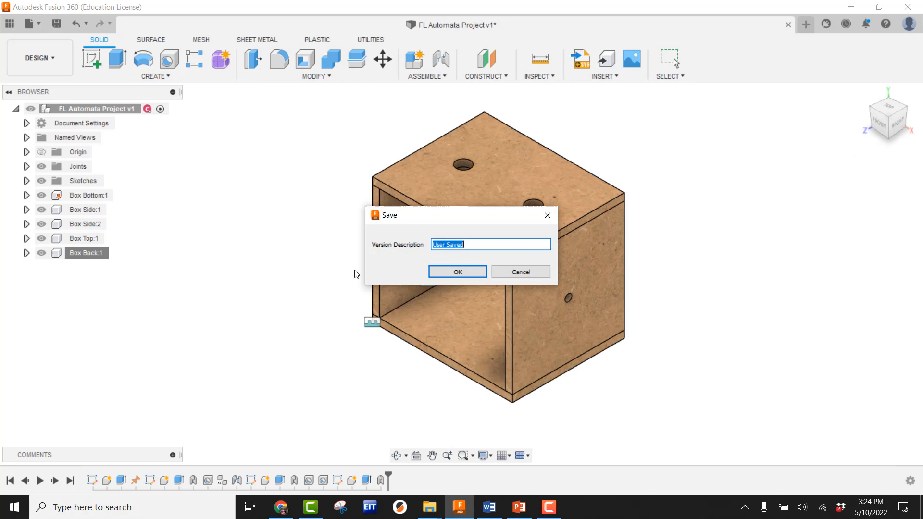
left_click(462, 271)
Step: Open the design's parameters table and resize and position it so the whole box model stays in view
middle_click_drag(651, 260, 829, 278)
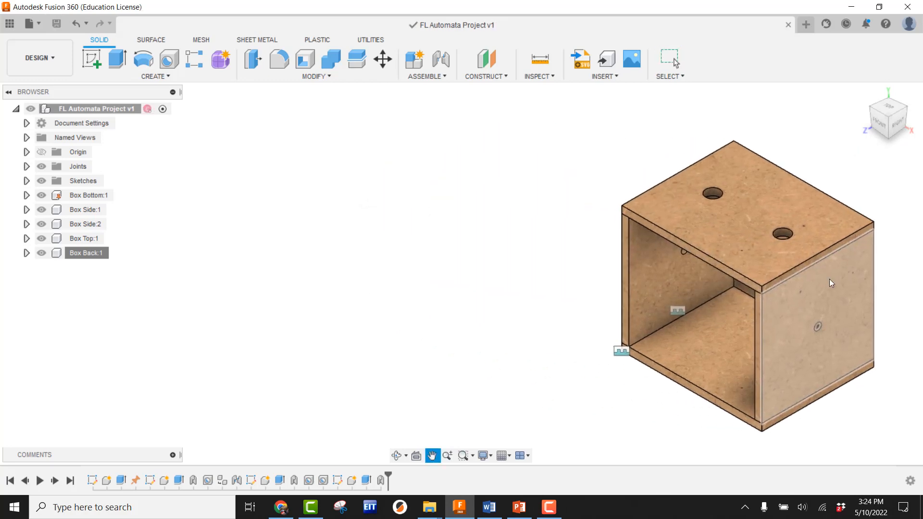
scroll(829, 279, "down", 1)
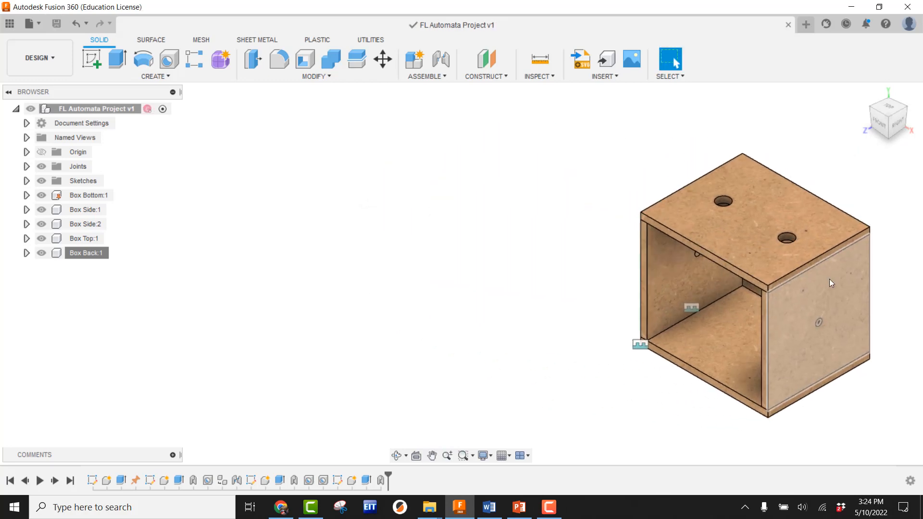
left_click(297, 74)
left_click(302, 339)
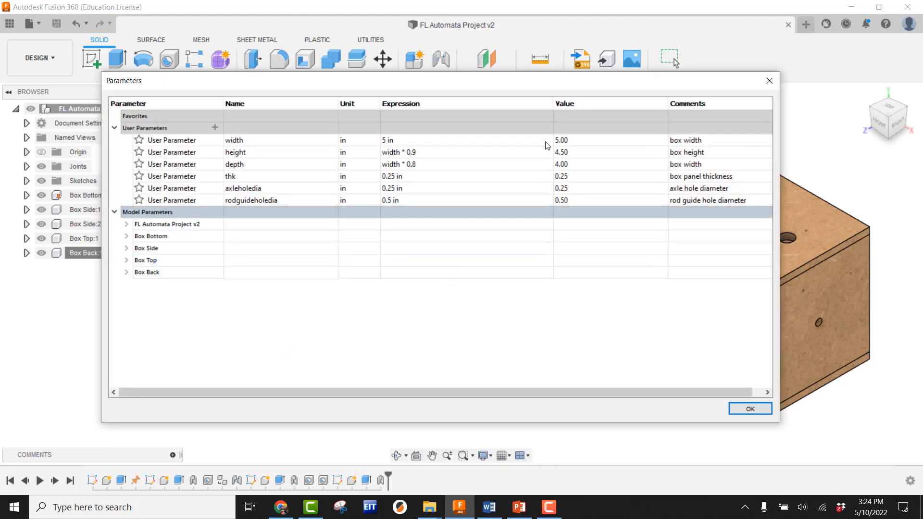
left_click_drag(546, 83, 465, 84)
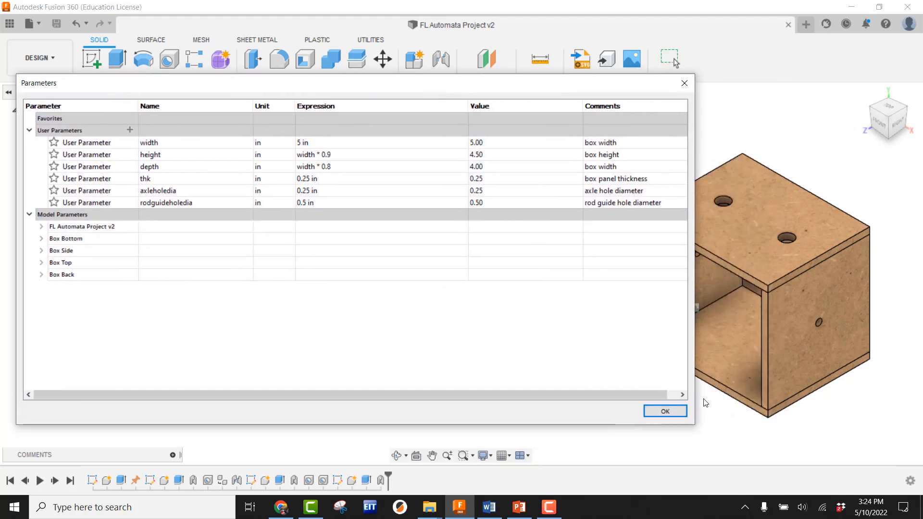
left_click_drag(697, 374, 466, 373)
left_click_drag(435, 83, 493, 99)
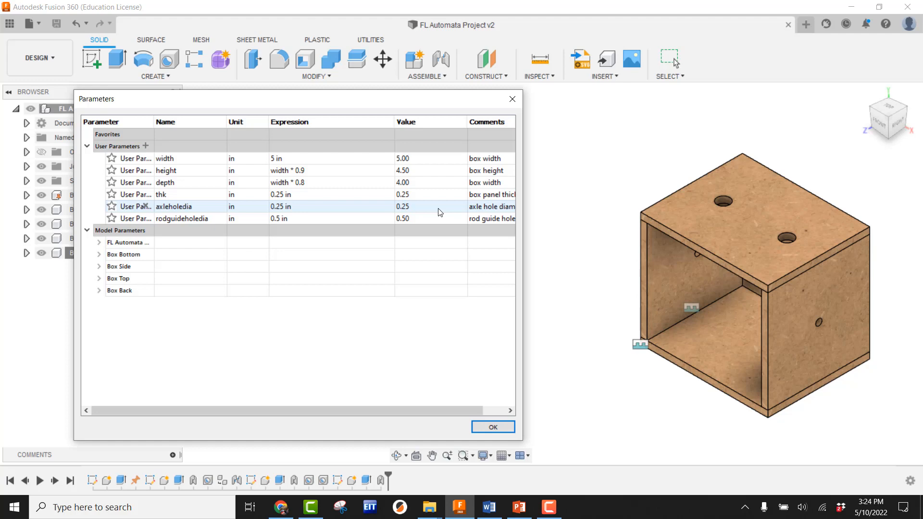
Step: Set the width user parameter to 10 in to test how the box resizes
left_click(287, 157)
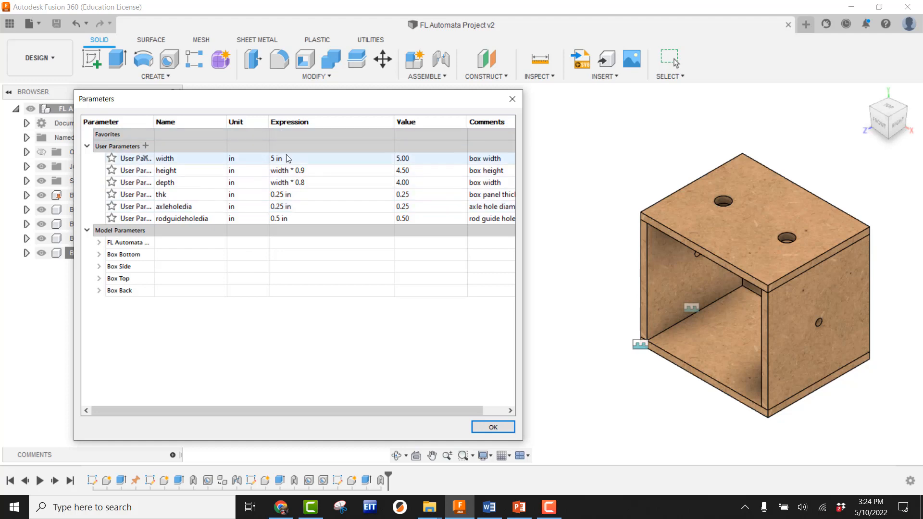
left_click(286, 156)
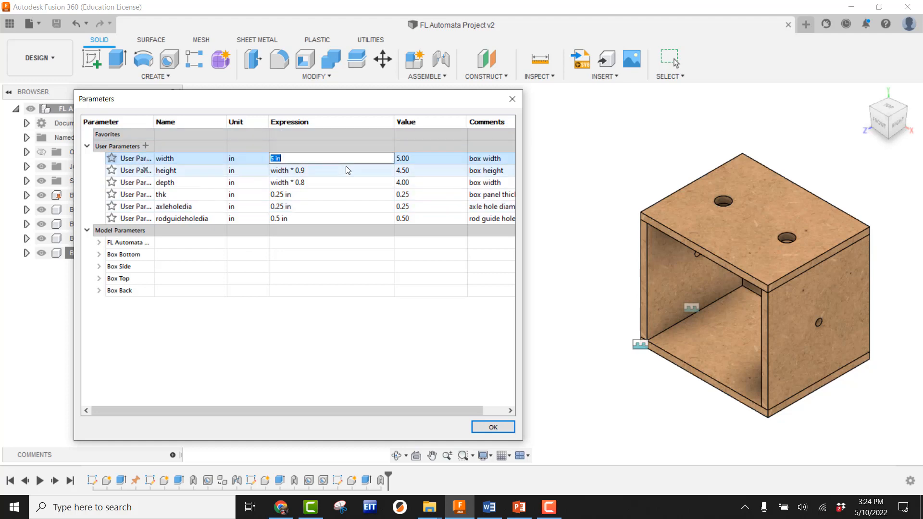
type("10")
key("Return")
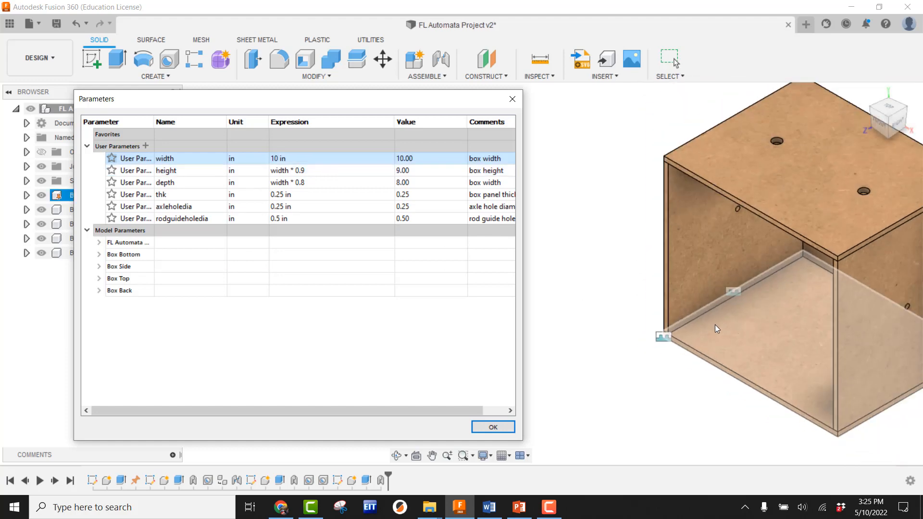
scroll(715, 324, "down", 2)
middle_click_drag(805, 306, 695, 288)
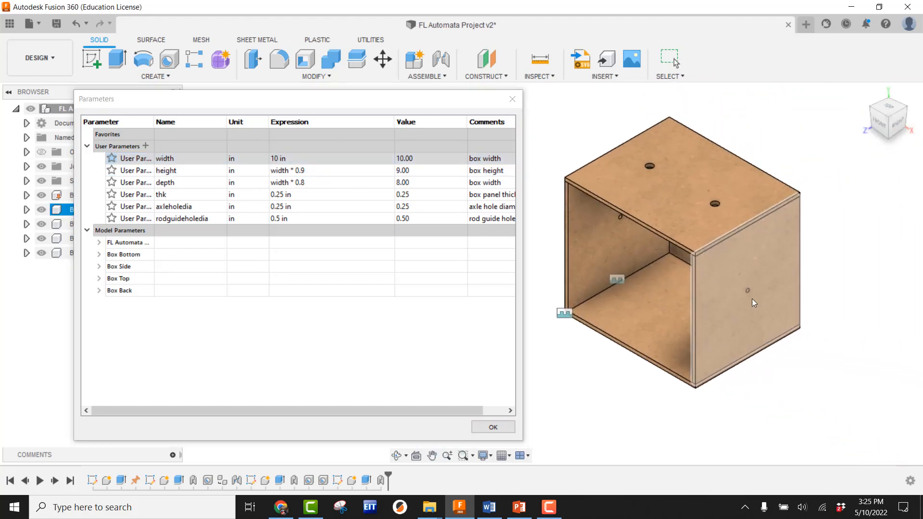
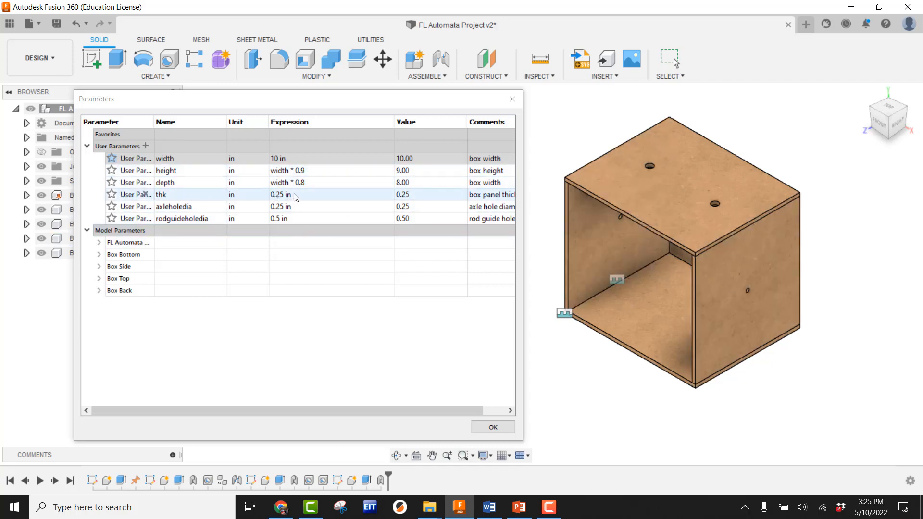
Step: Set the thk user parameter for the box panel thickness to 1 in
left_click(290, 195)
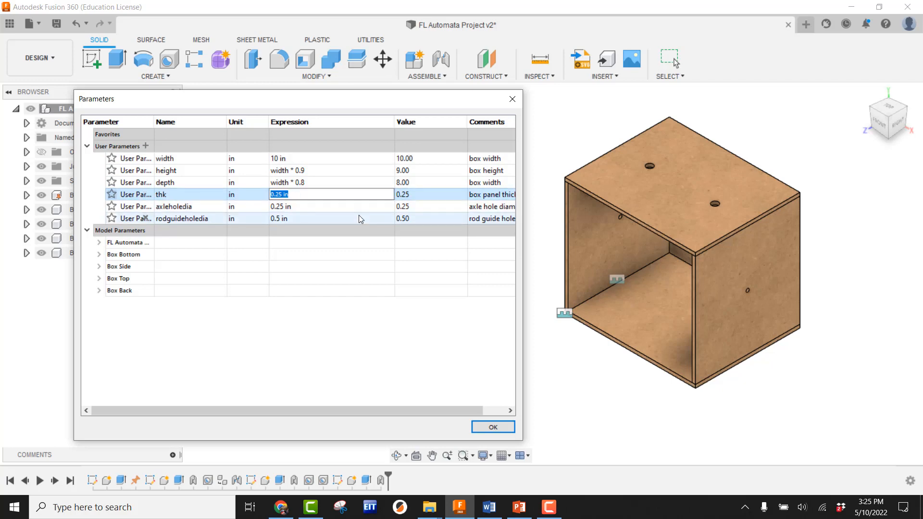
type("1")
key("Return")
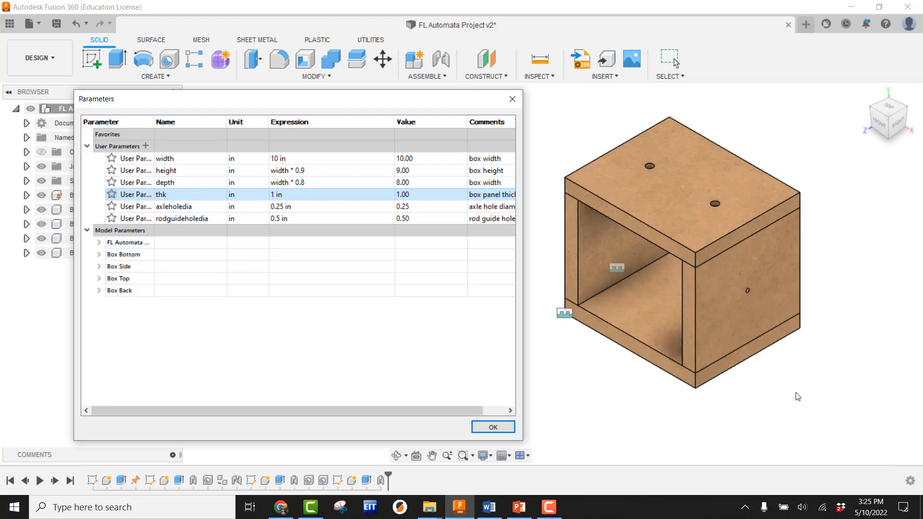
Step: Set the axleholedia user parameter to 0.5 in and rodguideholedia to 1 in
left_click(289, 206)
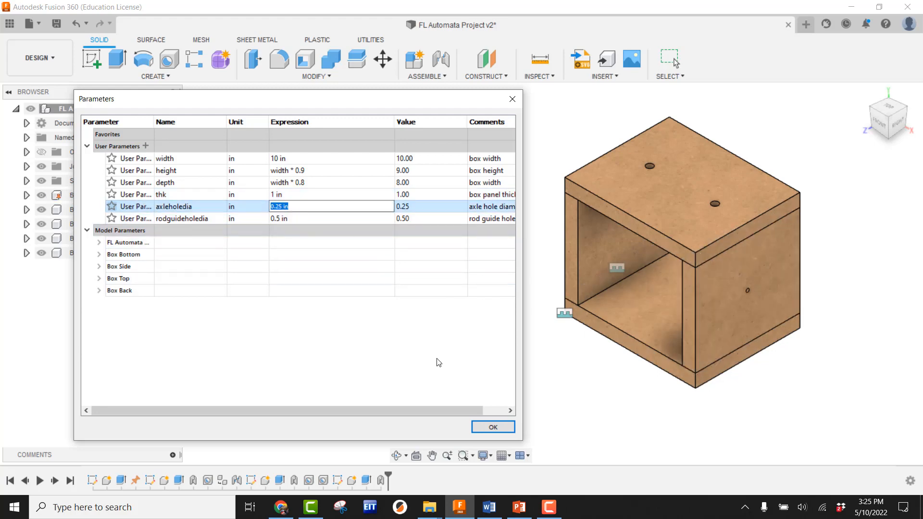
type("0.5")
key("Return")
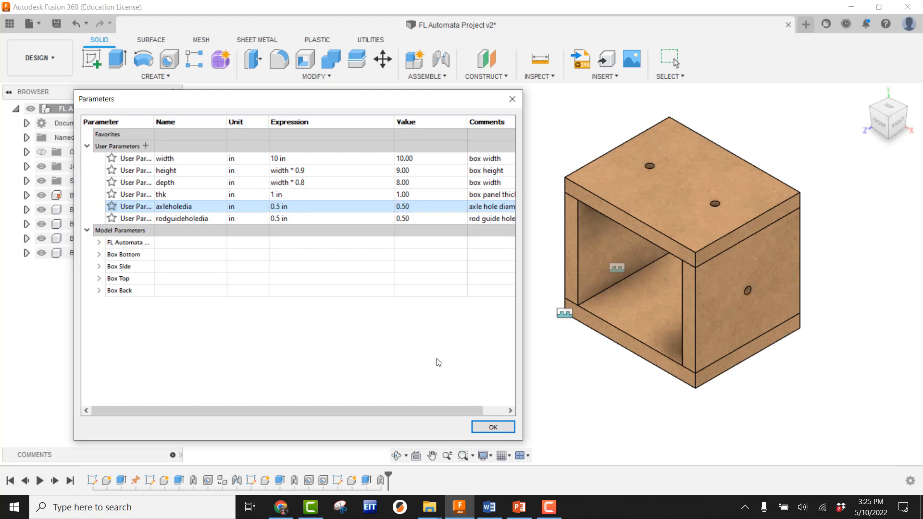
left_click(288, 219)
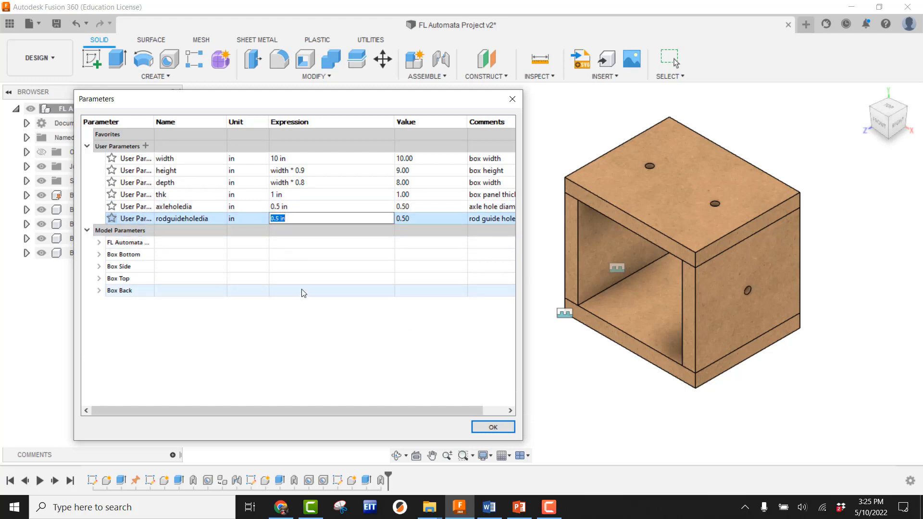
type("1")
key("Return")
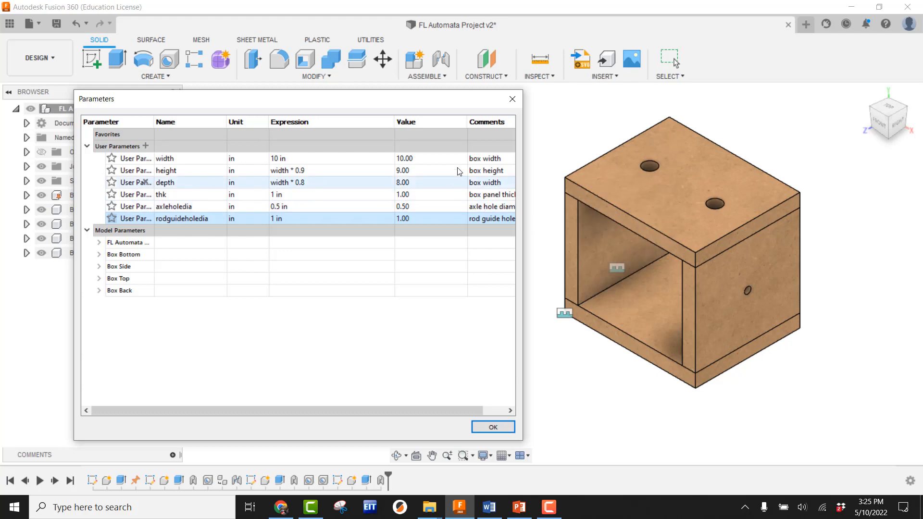
Step: Restore the width user parameter to 5 in and the panel thickness thk to 0.25 in
left_click(293, 159)
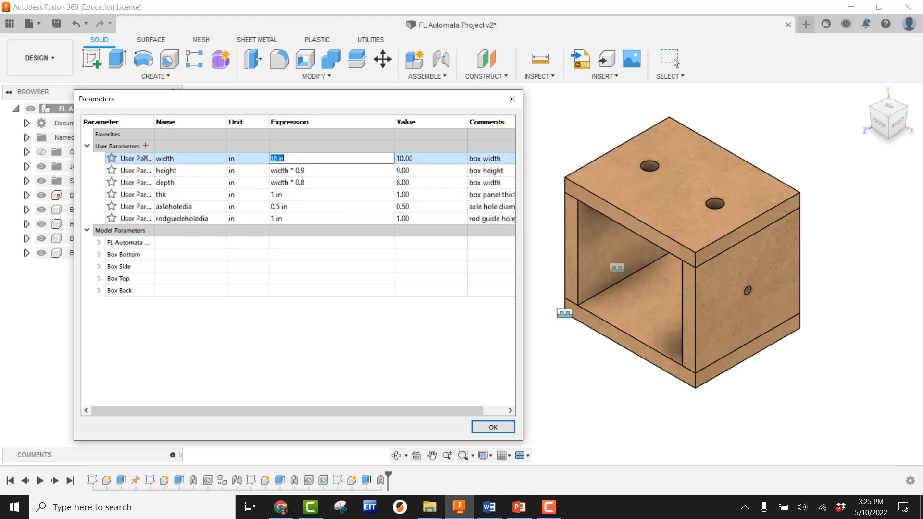
type("5")
left_click(304, 172)
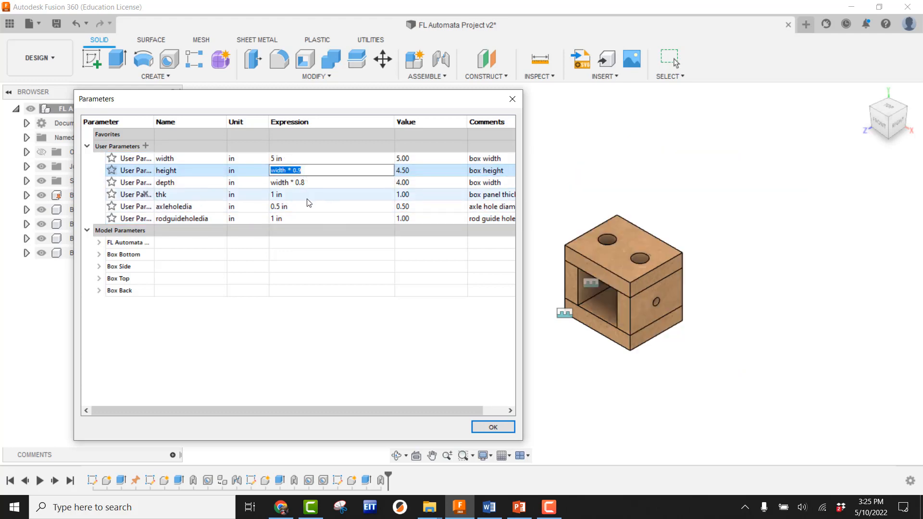
left_click(282, 195)
type(".25")
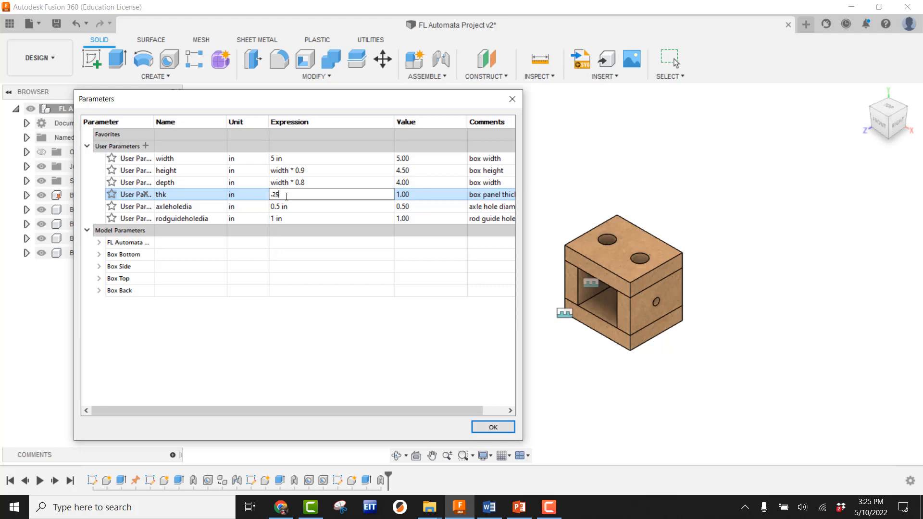
key("Return")
Step: Restore axleholedia to 0.25 in and rodguideholedia to 0.5 in, and close the parameters table
left_click(294, 207)
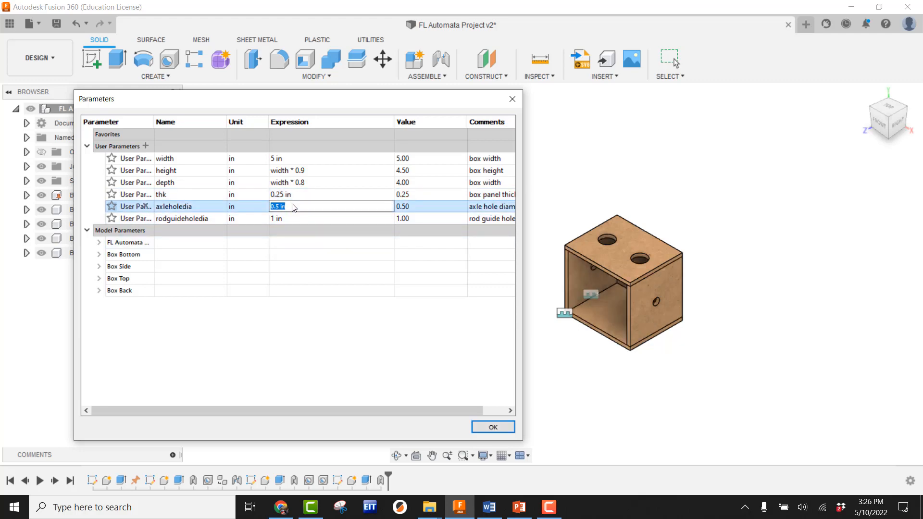
type(".25")
key("Return")
left_click(284, 219)
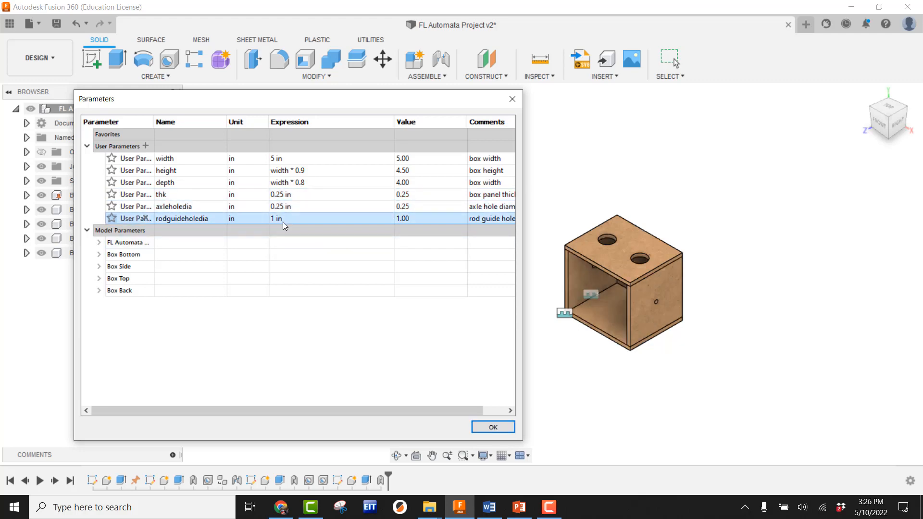
left_click(287, 220)
type(".5")
key("Return")
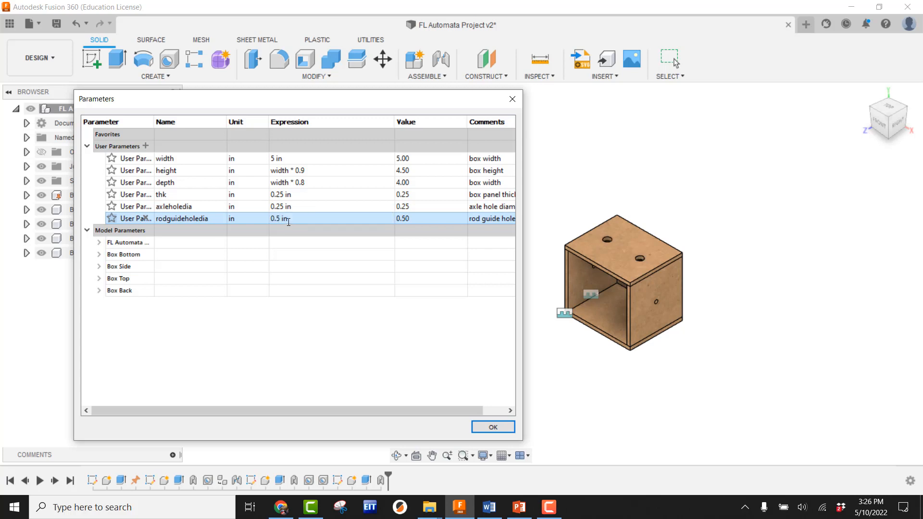
left_click(493, 427)
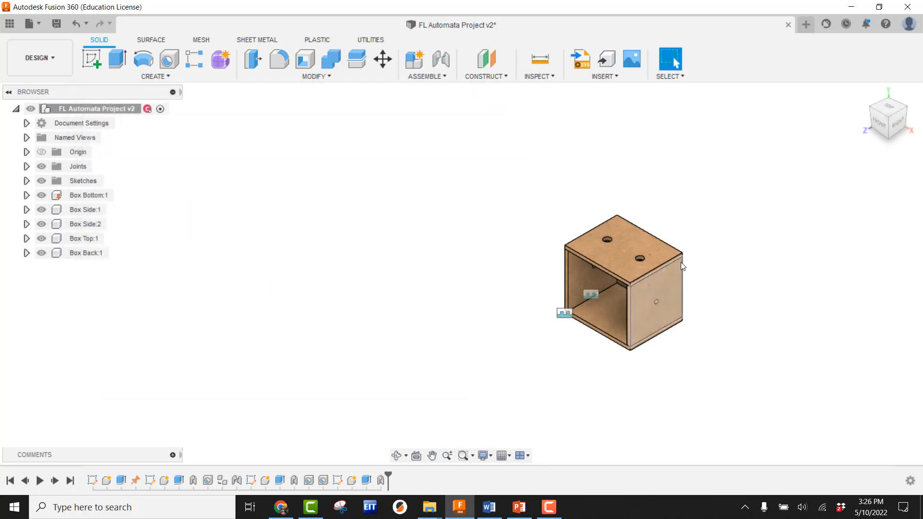
Step: Switch to Chrome and open the classwork of the P-03-PLTW INTRO TO ENG DES-S1 class in Google Classroom
scroll(682, 263, "up", 5)
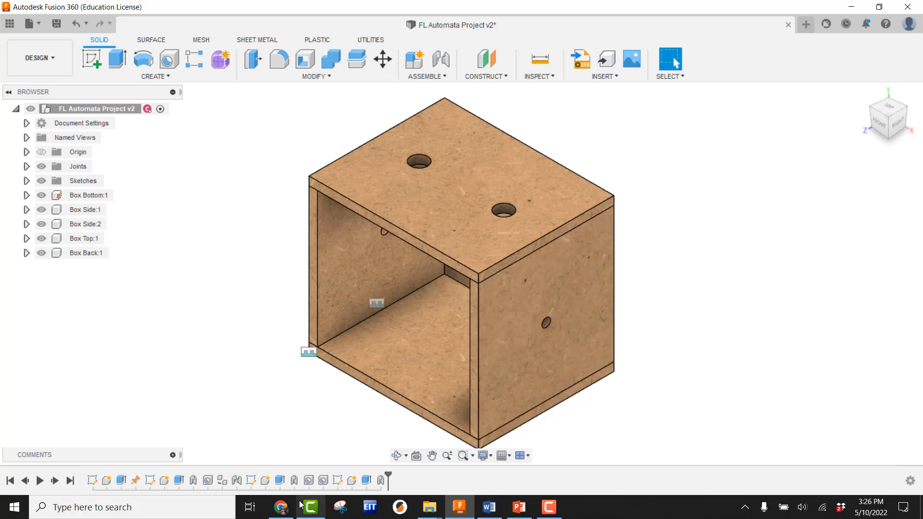
left_click(280, 512)
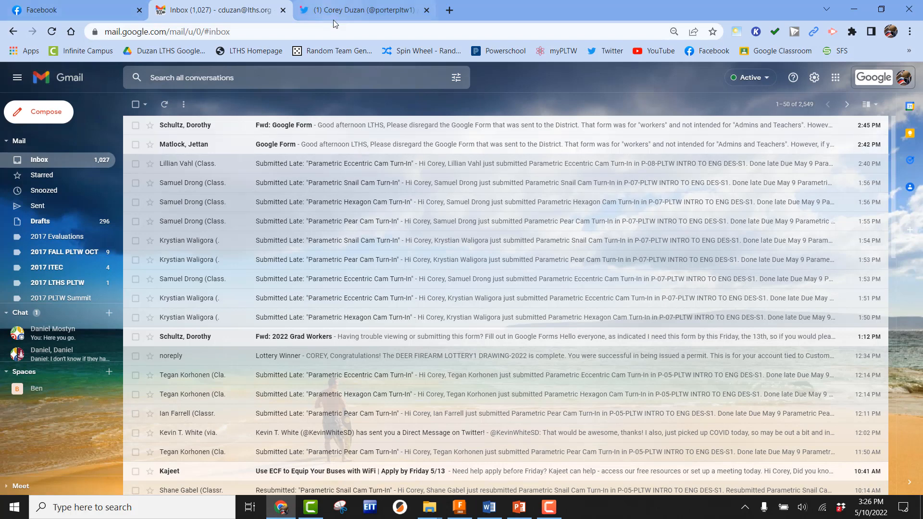
left_click(449, 10)
left_click(782, 50)
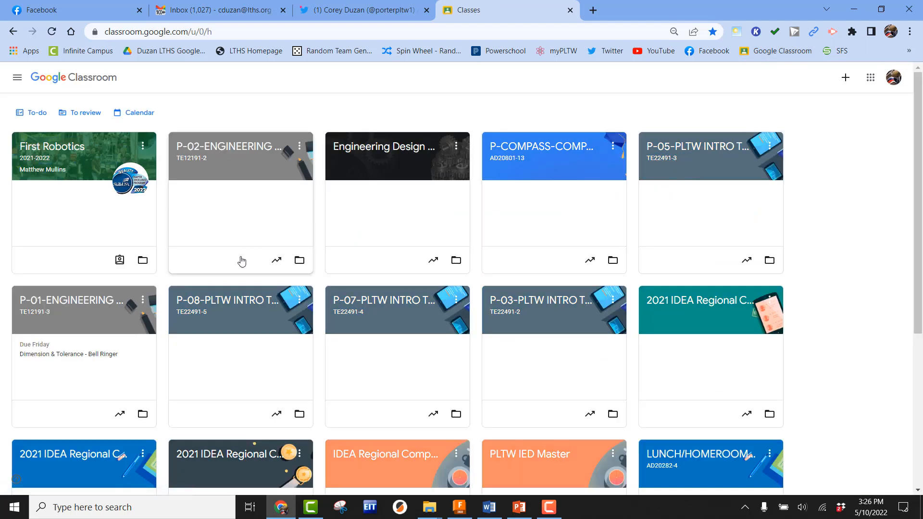
left_click(519, 302)
left_click(428, 77)
Step: Open the Shaft Collar Working Drawing PDF from the Automata Project section of the classwork
scroll(461, 288, "down", 15)
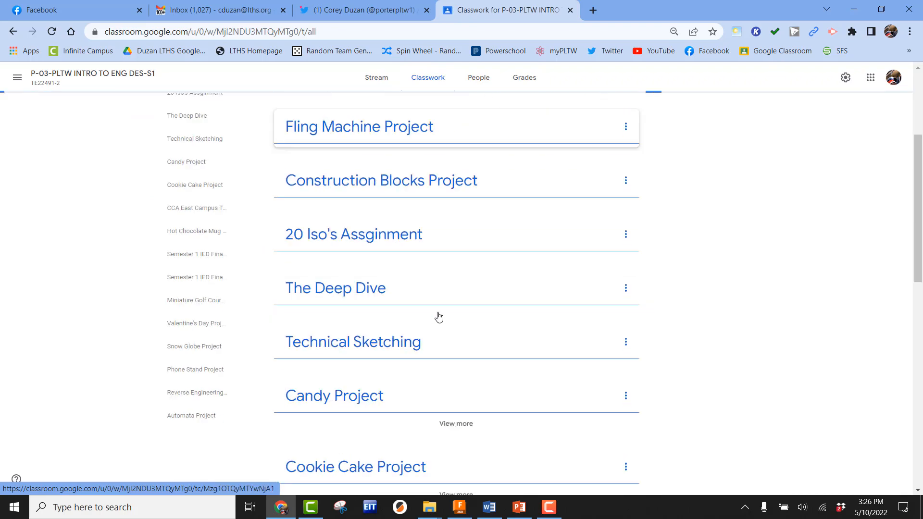
scroll(439, 314, "down", 20)
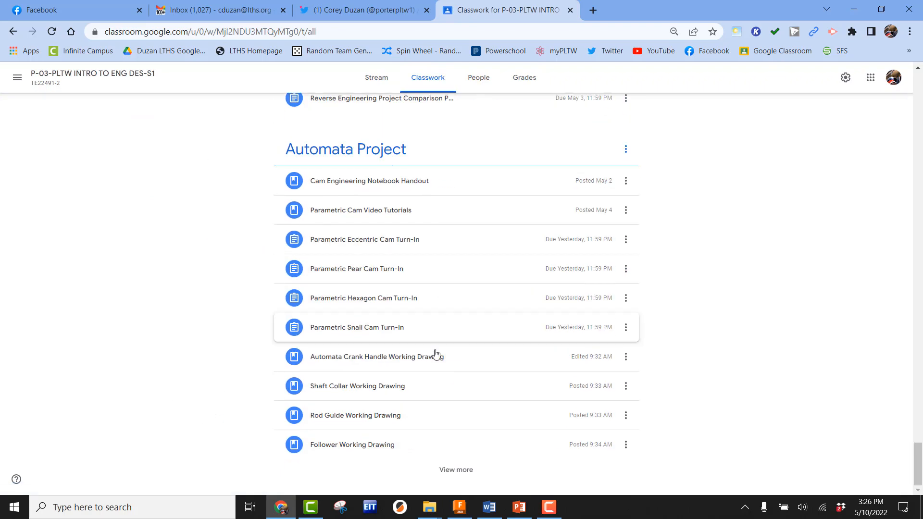
left_click(320, 387)
left_click(390, 454)
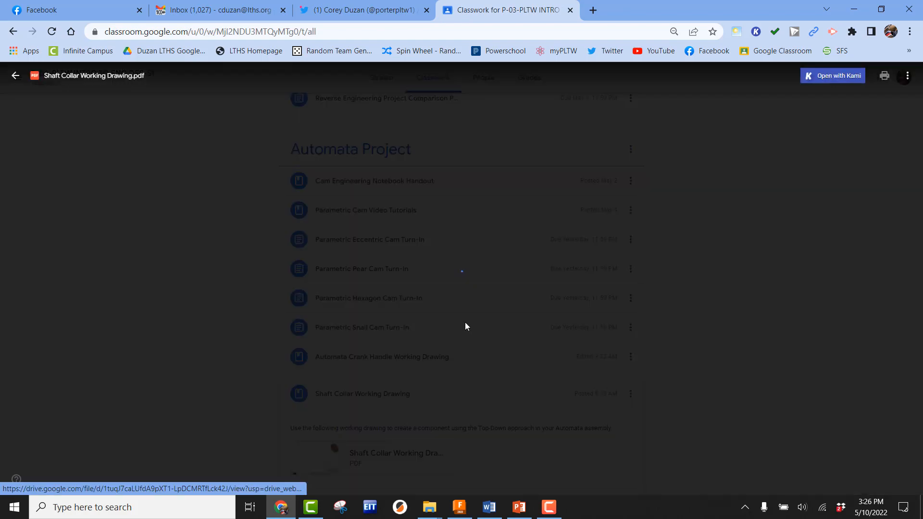
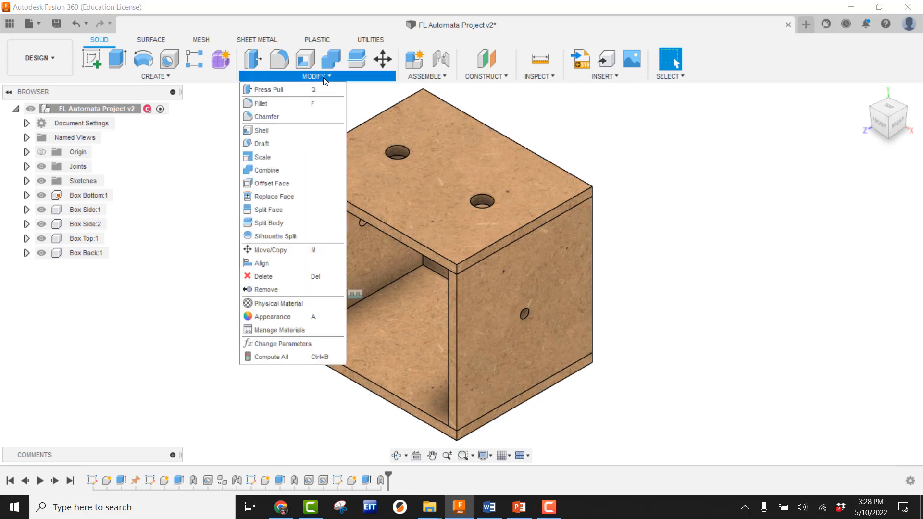
Step: Add a user parameter named plythk with the expression .1875 in and the comment "plywood thickness", and close the parameters table
left_click(303, 343)
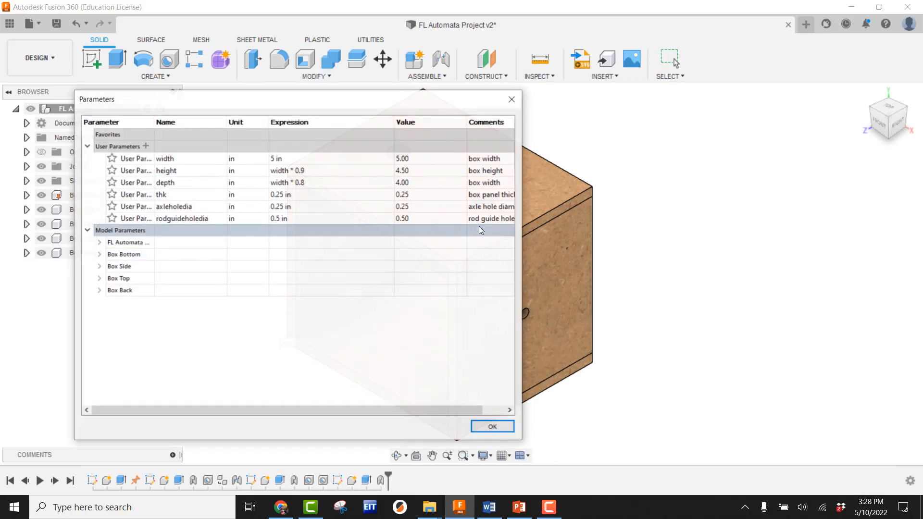
left_click_drag(524, 146, 697, 146)
left_click(170, 146)
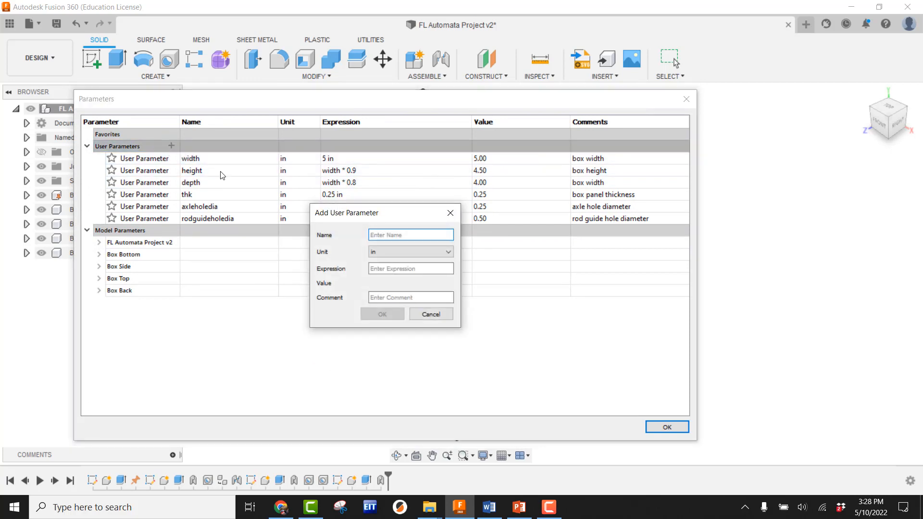
type("plythk")
left_click(375, 267)
type(".1875")
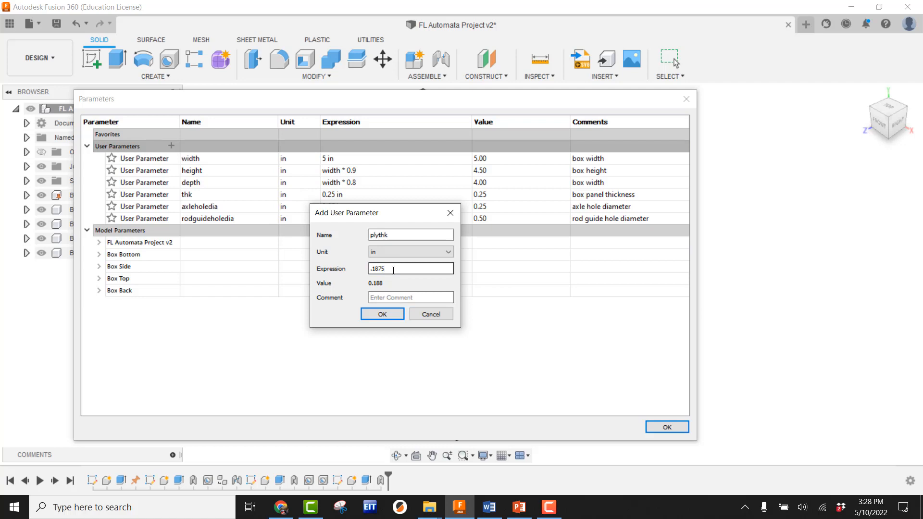
left_click(389, 297)
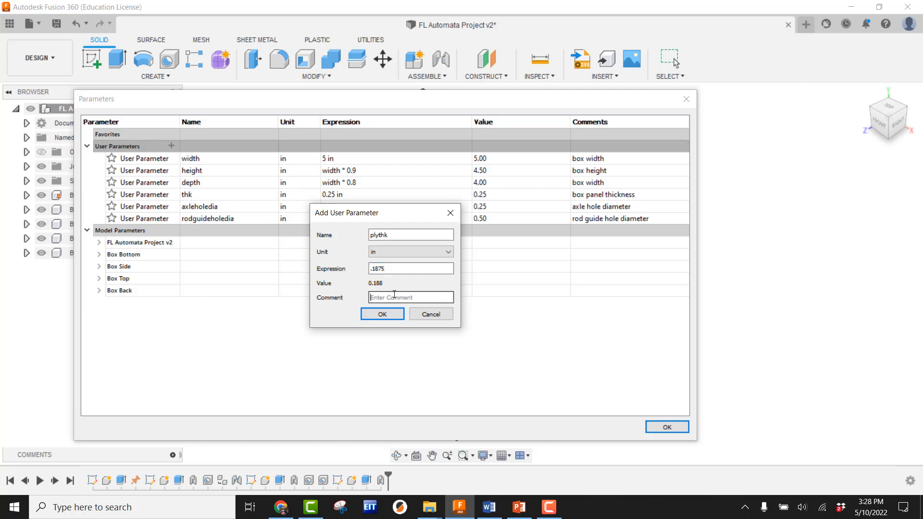
type("plywood thickness")
key("ctrl+1")
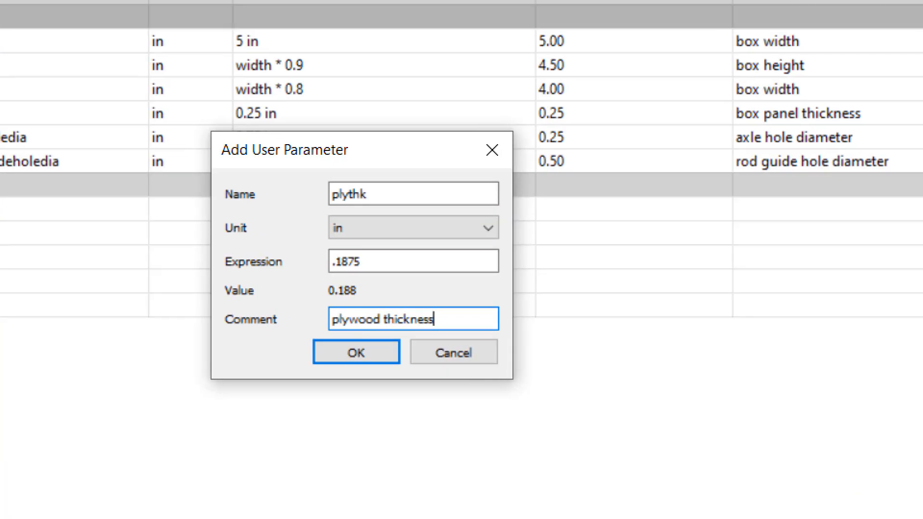
left_click(407, 279)
mouse_move(217, 115)
left_mouse_down("ctrl")
mouse_move(234, 170)
mouse_move(526, 384)
left_mouse_up("ctrl")
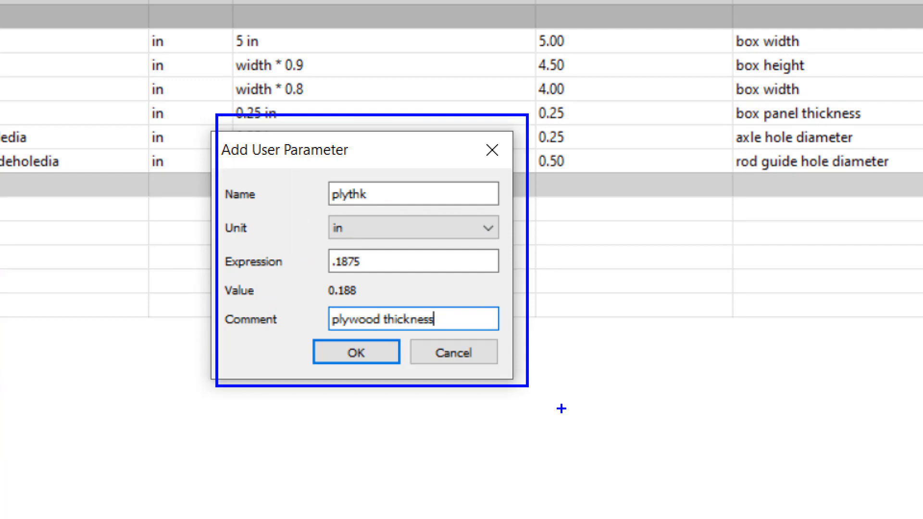
key("Escape")
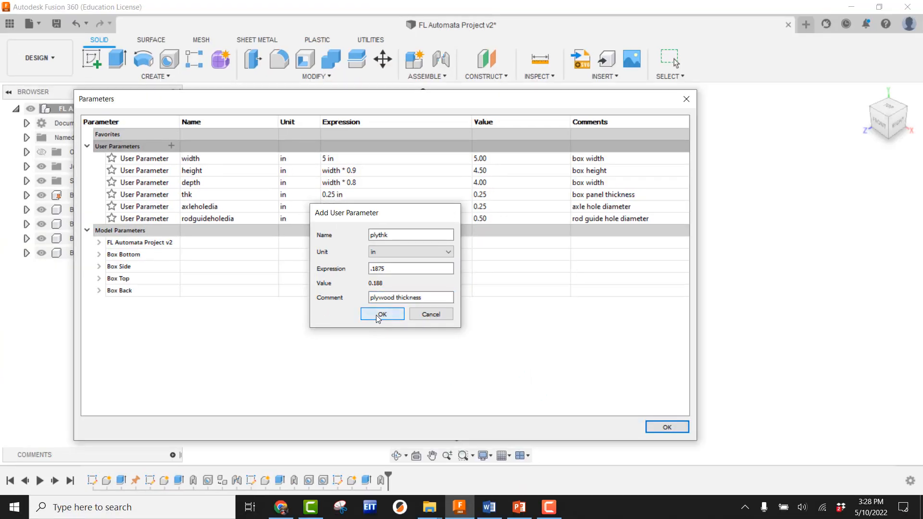
left_click(378, 315)
left_click(667, 427)
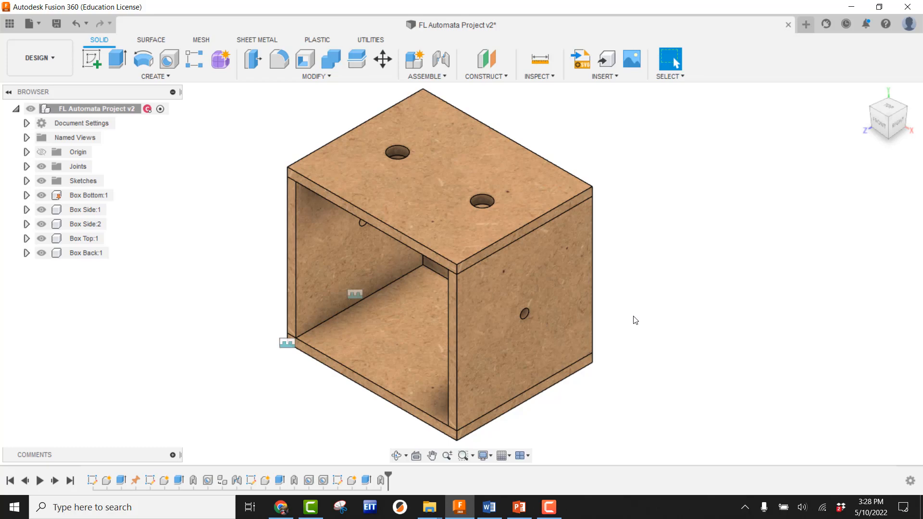
Step: Start a sketch on the outer face of the right box side and draw a 1 in diameter circle beside the box
left_click(96, 60)
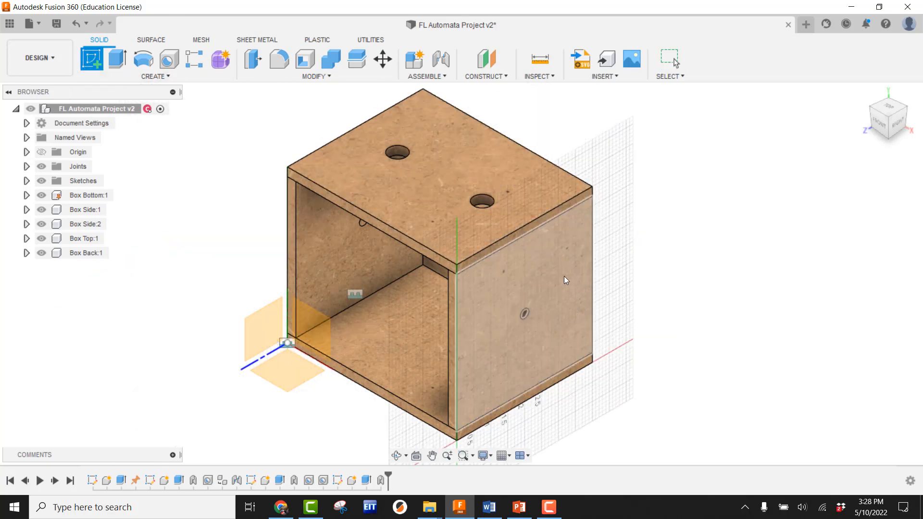
left_click(563, 275)
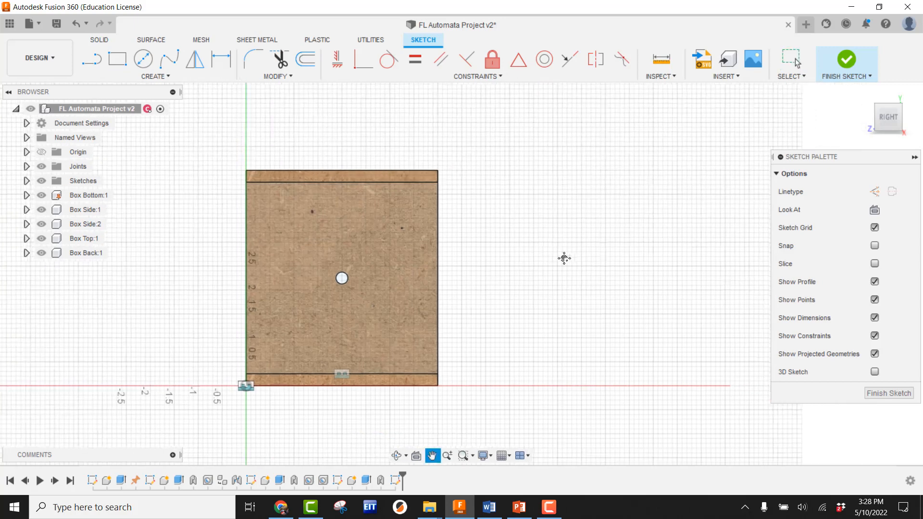
key("c")
left_click(556, 196)
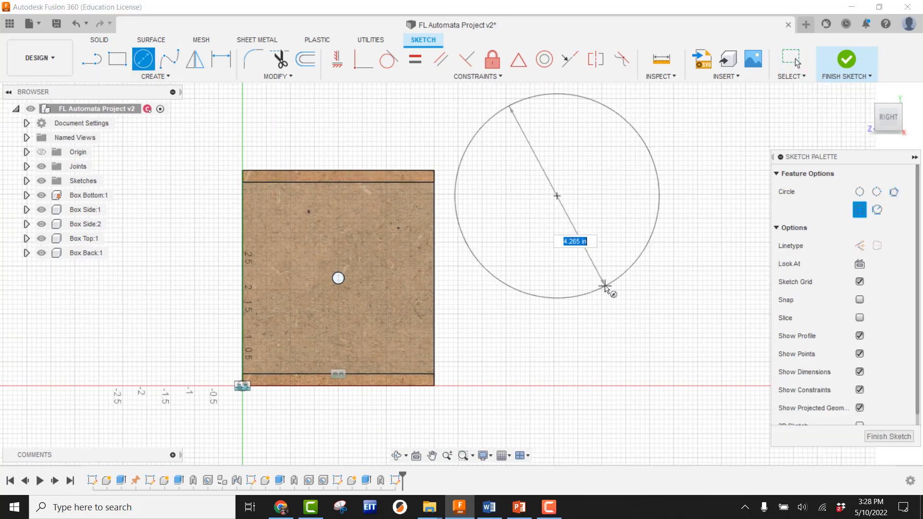
type("1")
key("Return")
key("Escape")
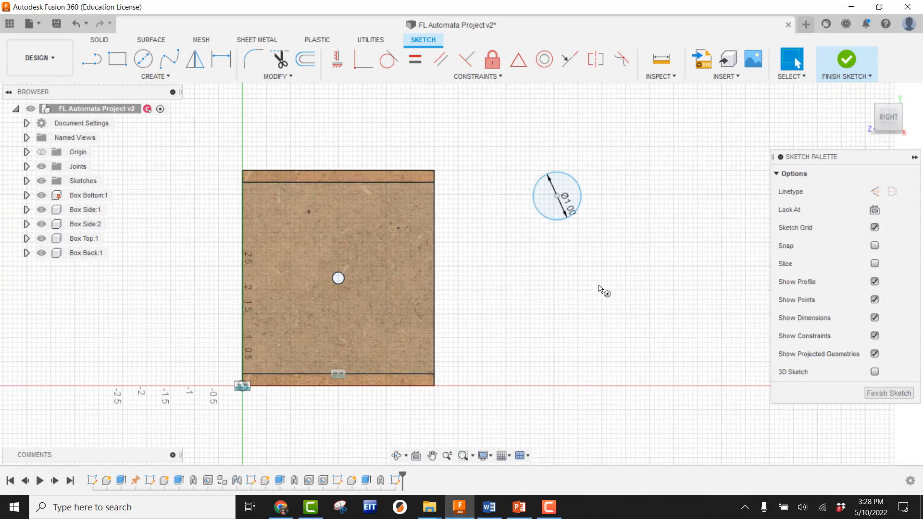
Step: Draw a concentric inner circle with its diameter set to axleholedia, and finish the sketch
key("c")
scroll(481, 174, "up", 2)
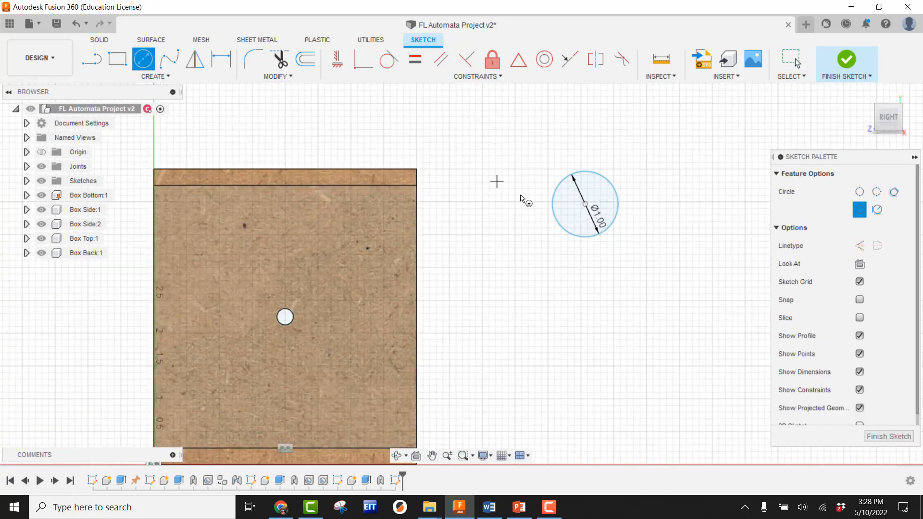
scroll(523, 199, "up", 1)
left_click(600, 207)
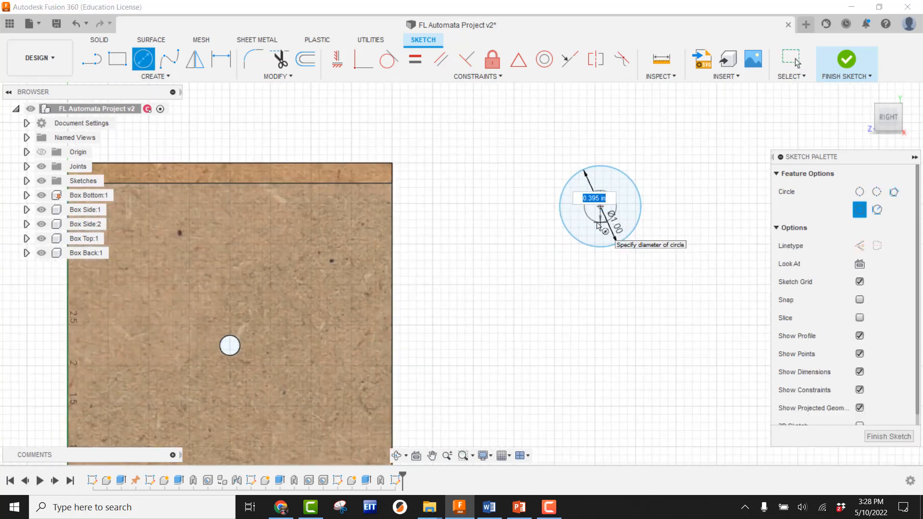
type("a")
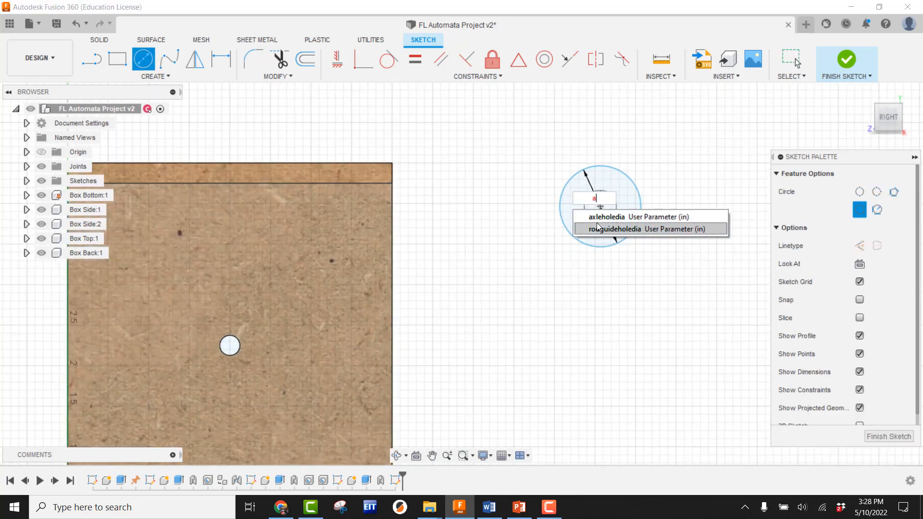
type("xleholedia")
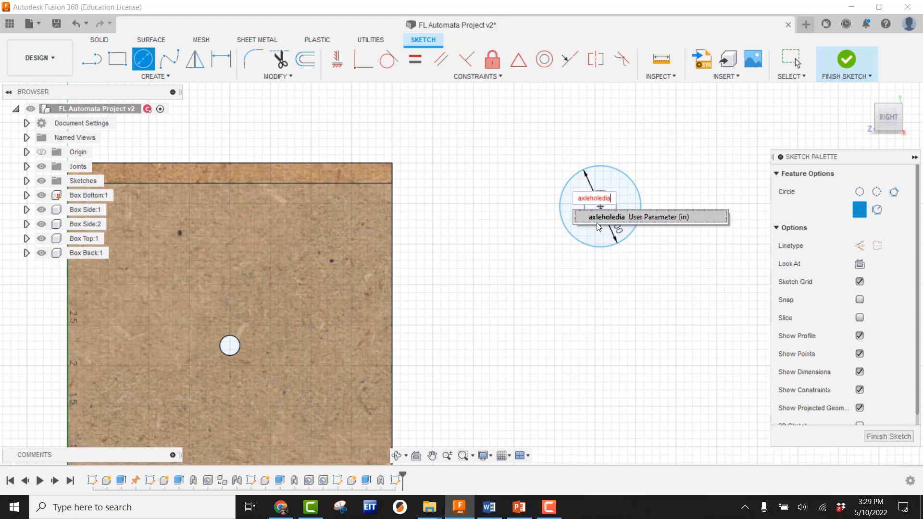
key("Return")
key("Return")
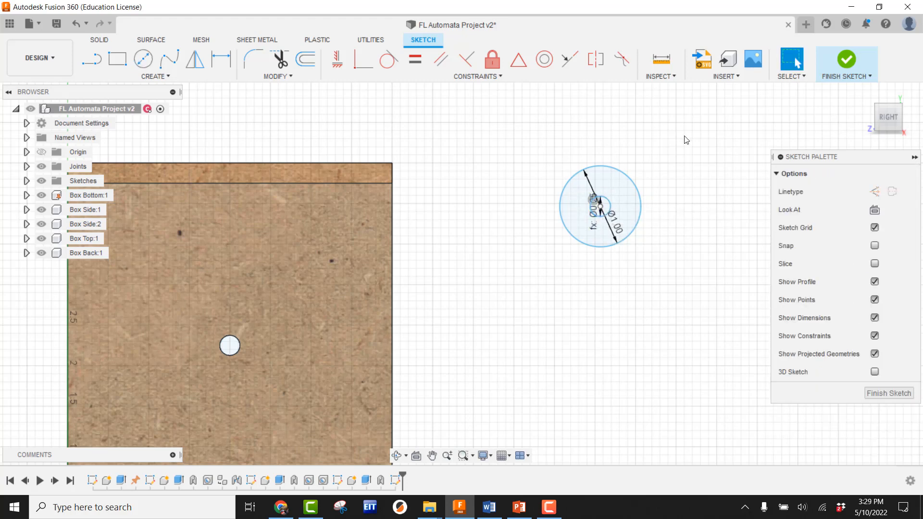
left_click(846, 58)
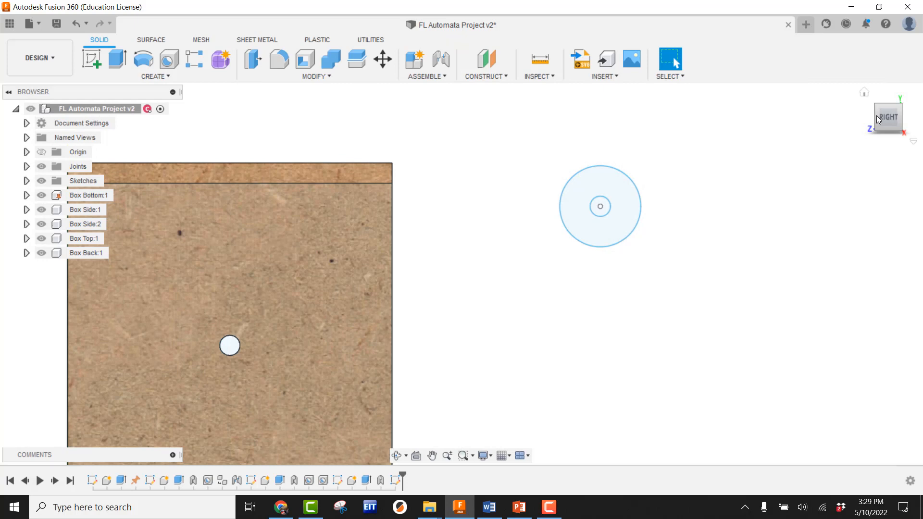
Step: Extrude the ring profile between the two circles by plythk as a new component
left_click(902, 109)
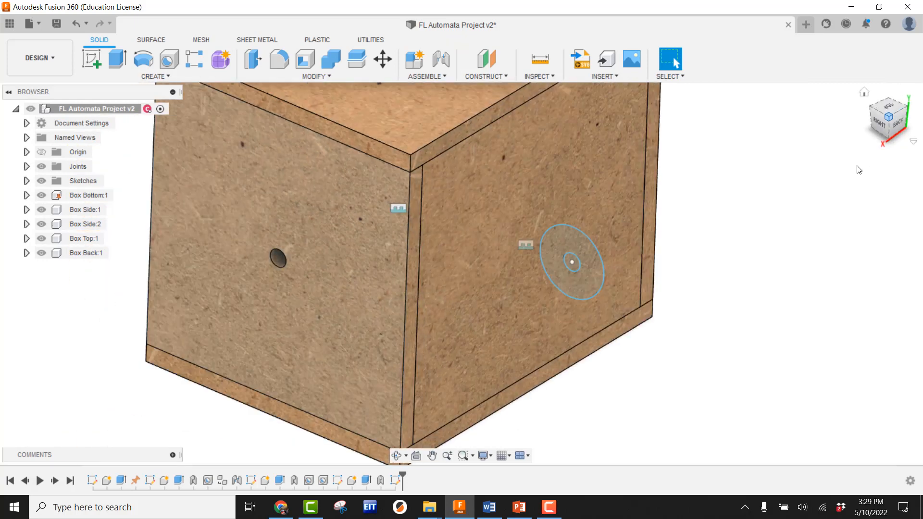
key("e")
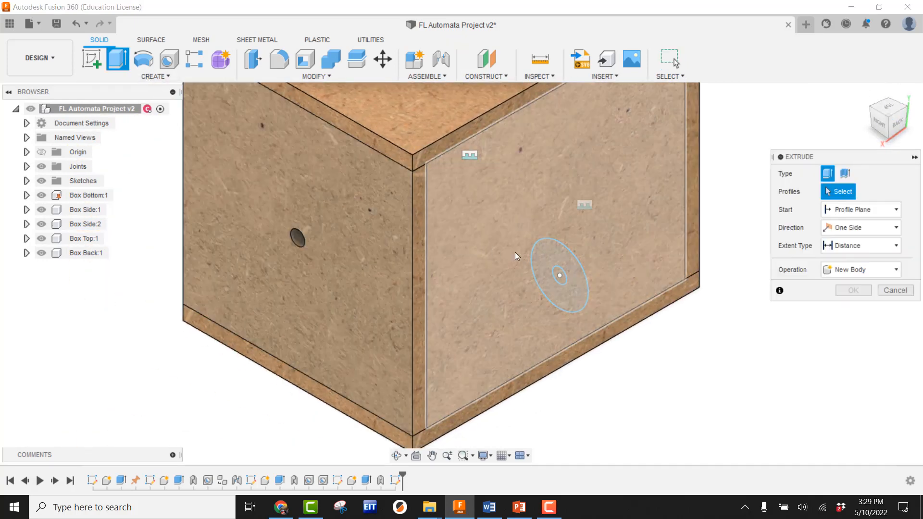
left_click(547, 255)
left_click_drag(554, 278, 509, 223)
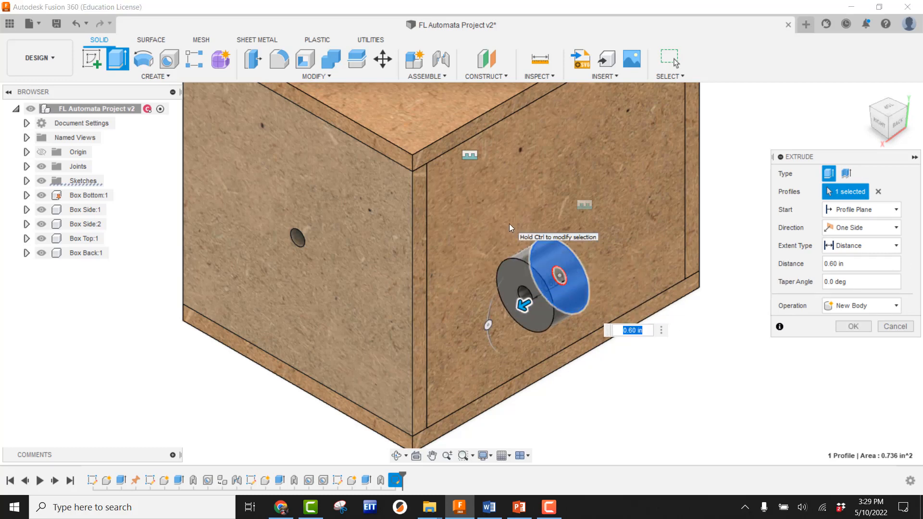
type("plyth")
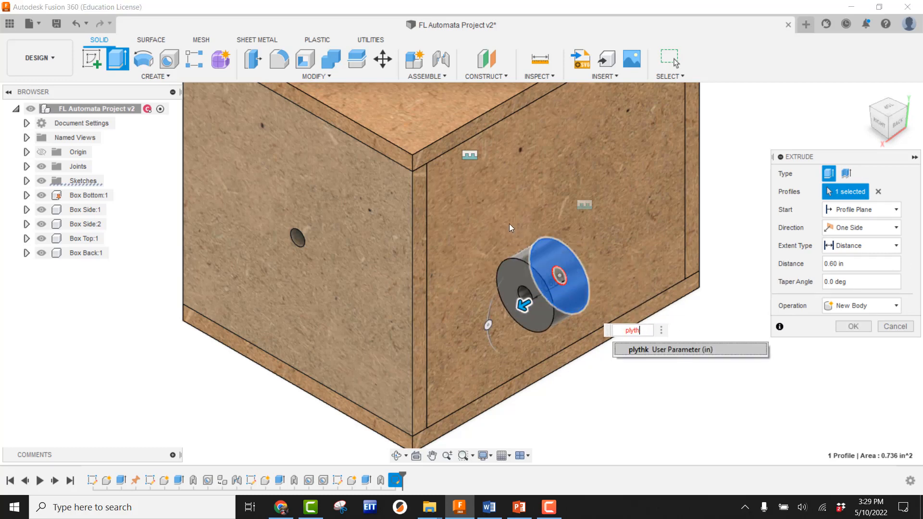
type("k")
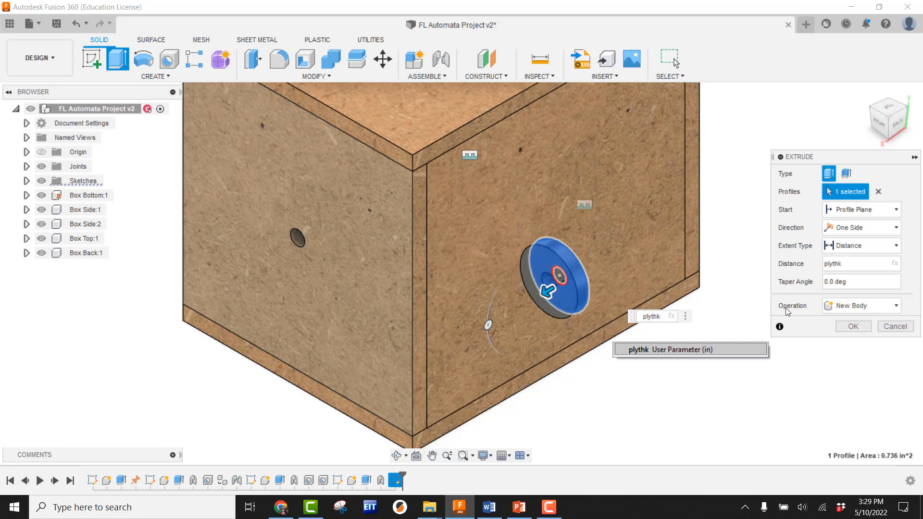
left_click(848, 306)
left_click(847, 374)
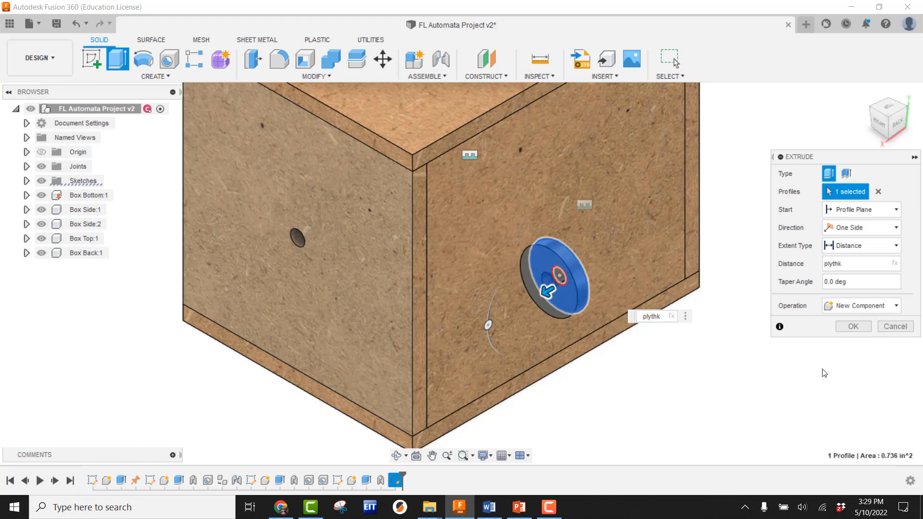
left_click(853, 326)
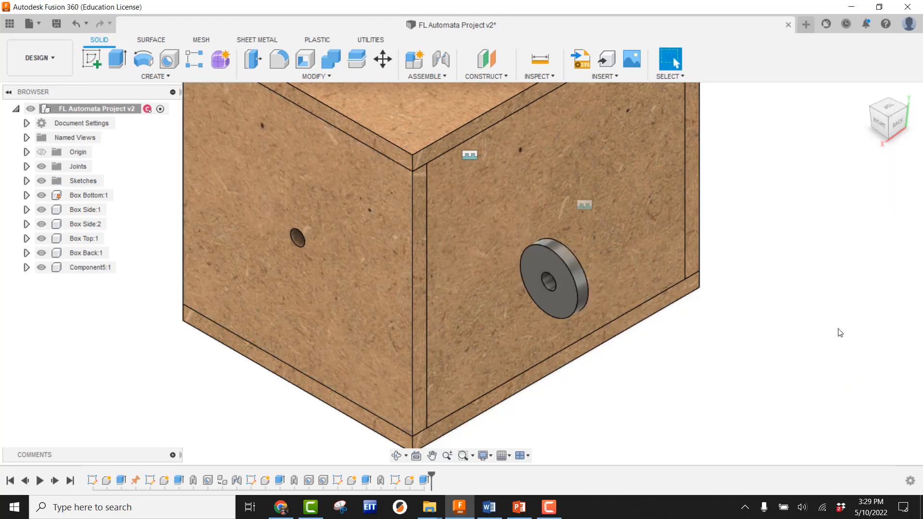
Step: Rename the new ring component as Shaft Collar
left_click(84, 272)
left_click(84, 271)
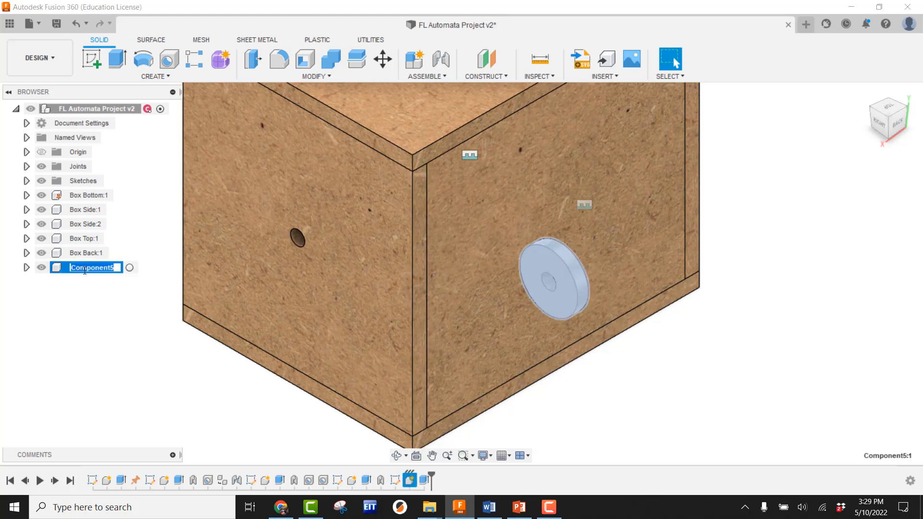
type("Shaft Collar")
key("Return")
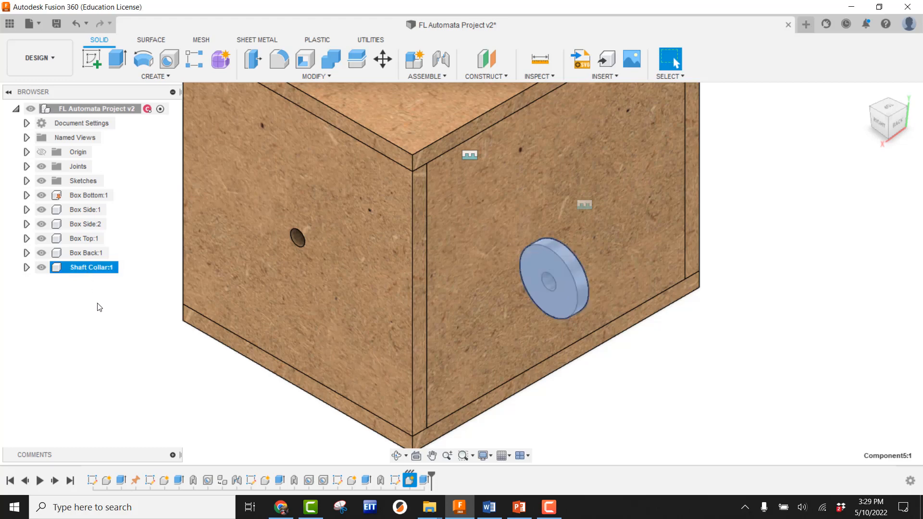
left_click(99, 304)
Step: Assign the wood physical material "Plywood, Finish" to the Shaft Collar component
right_click(89, 270)
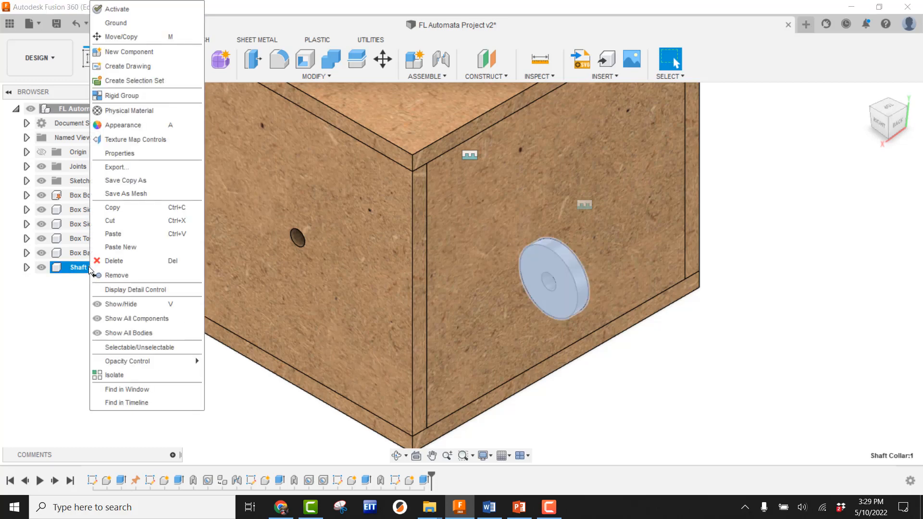
left_click(126, 107)
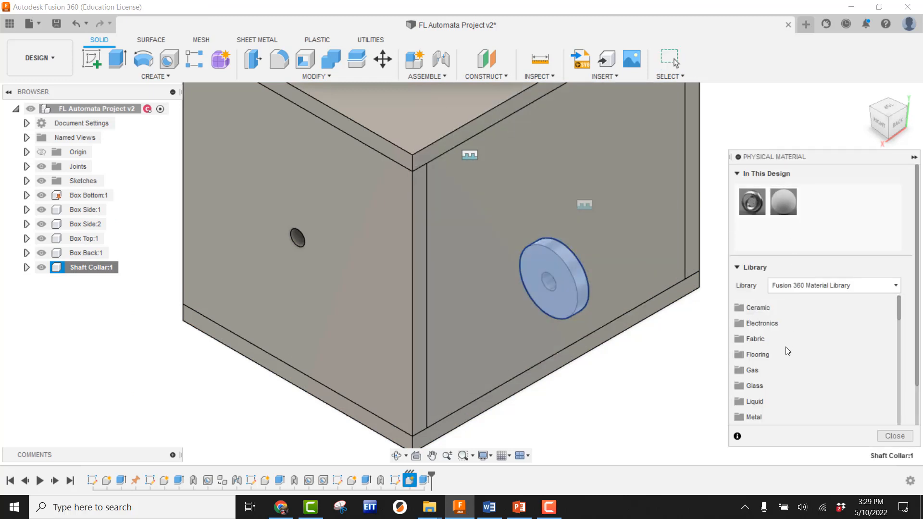
scroll(766, 384, "down", 3)
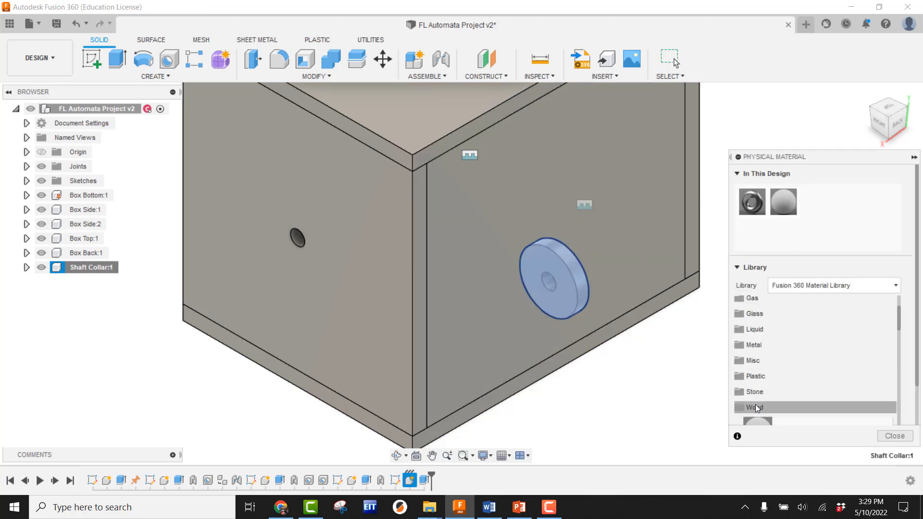
left_click(755, 405)
scroll(784, 380, "down", 8)
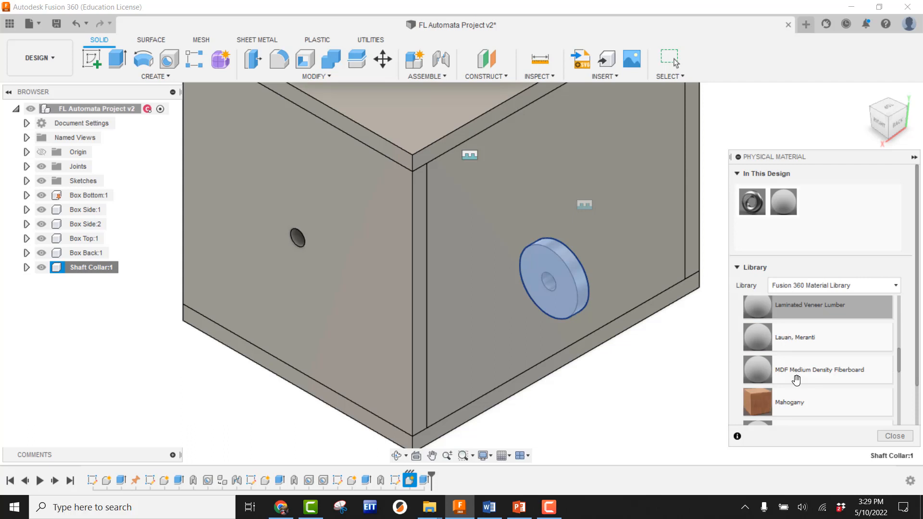
scroll(797, 381, "down", 2)
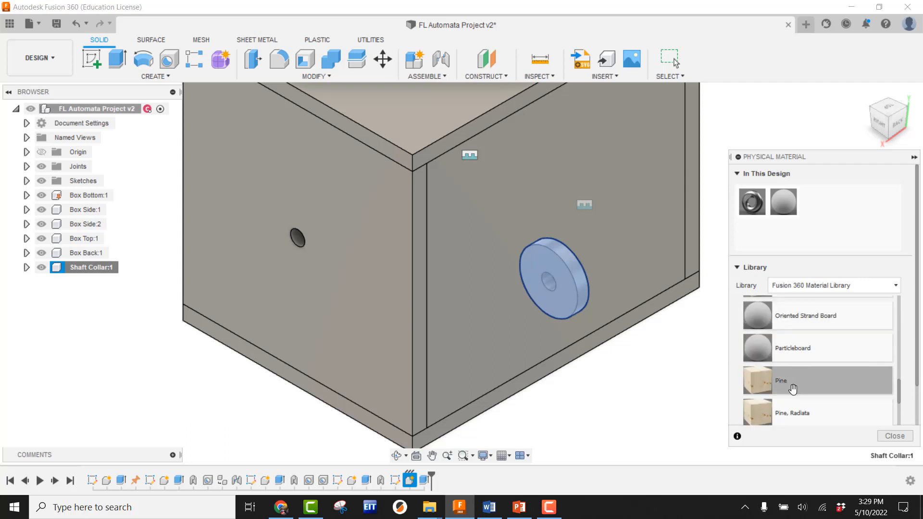
scroll(799, 365, "down", 4)
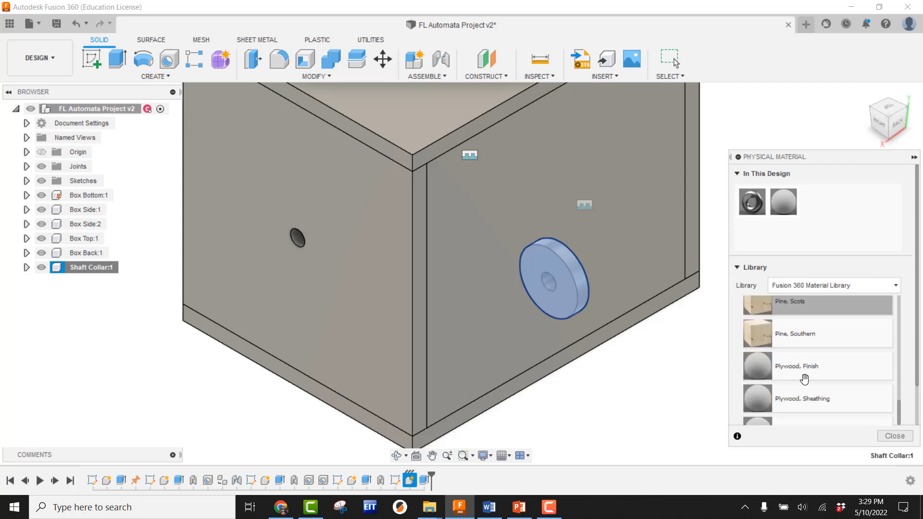
mouse_move(806, 368)
left_mouse_down()
mouse_move(775, 369)
mouse_move(555, 263)
left_mouse_up()
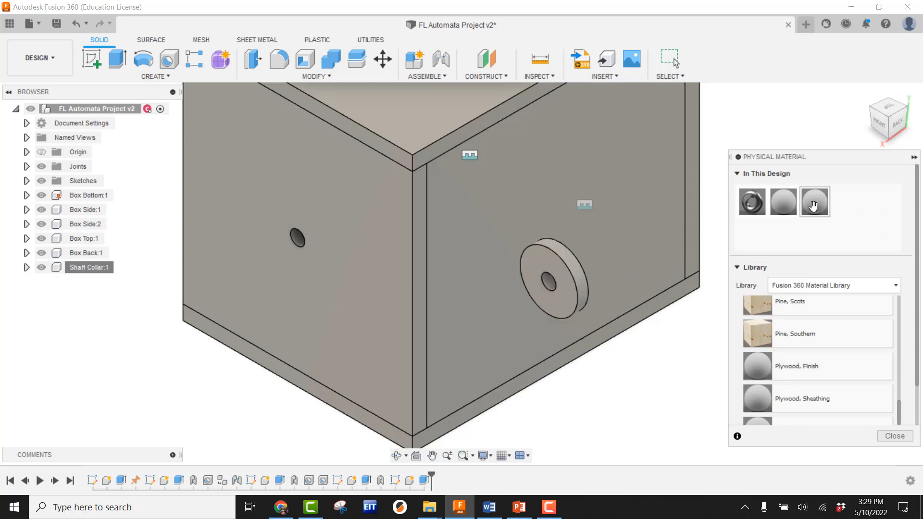
left_click(902, 440)
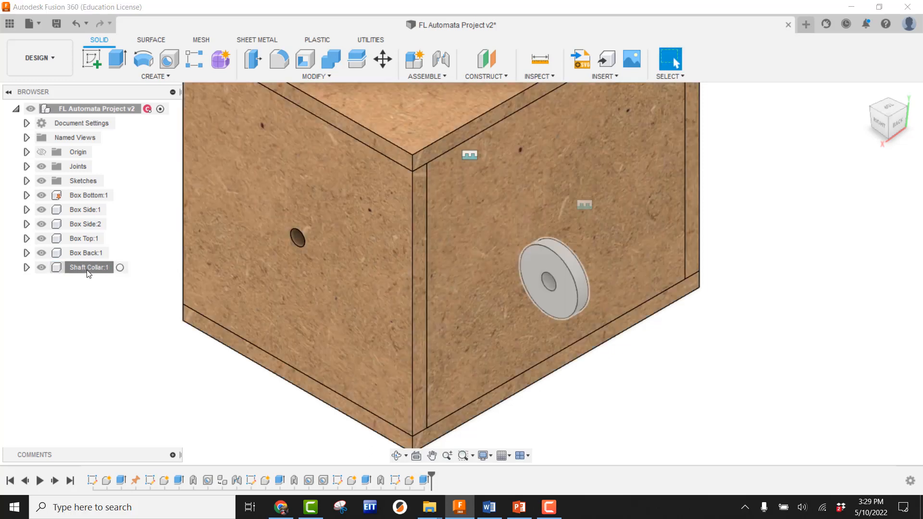
Step: Apply the solid wood appearance "3D Maple - Quilted - Semigloss" to the Shaft Collar component
right_click(87, 268)
left_click(134, 123)
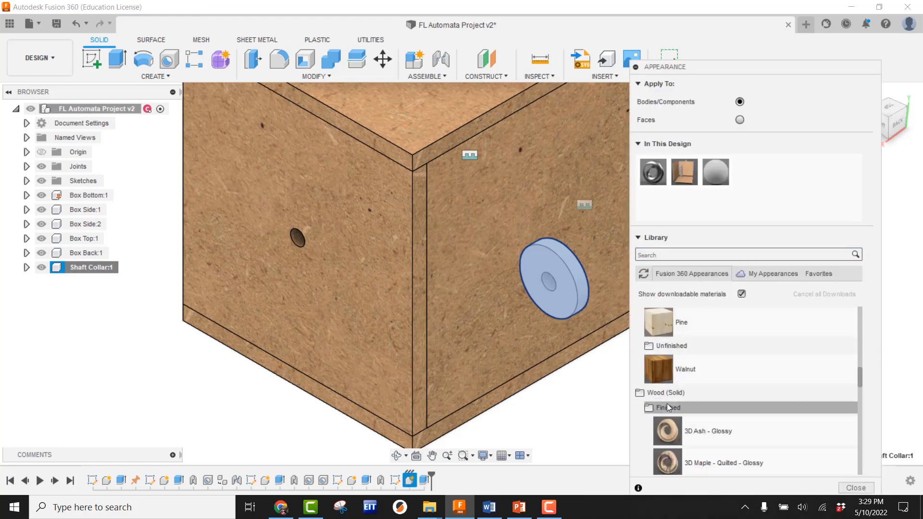
scroll(720, 408, "down", 3)
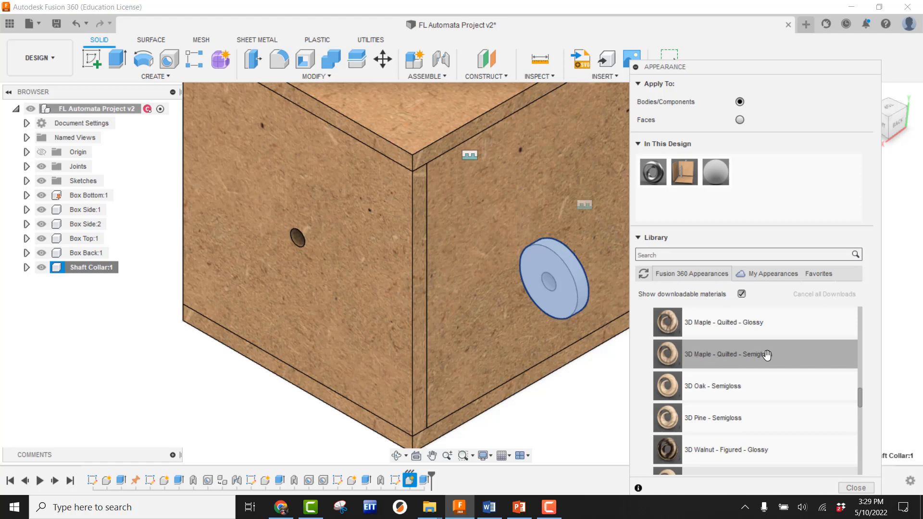
left_click_drag(767, 355, 563, 255)
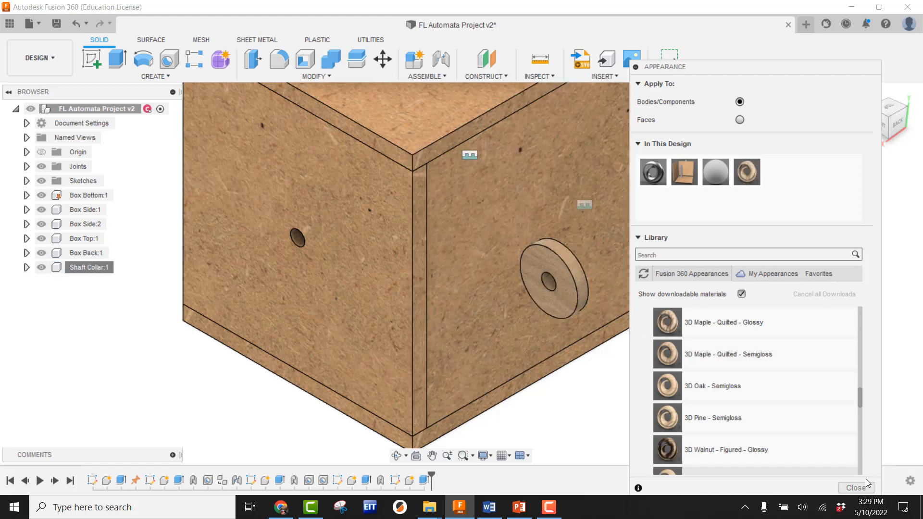
left_click(866, 483)
Step: Move the Shaft Collar clear of the box and paste a copy of it beside the original, capturing the current position
left_click_drag(593, 298, 794, 261)
scroll(612, 243, "down", 3)
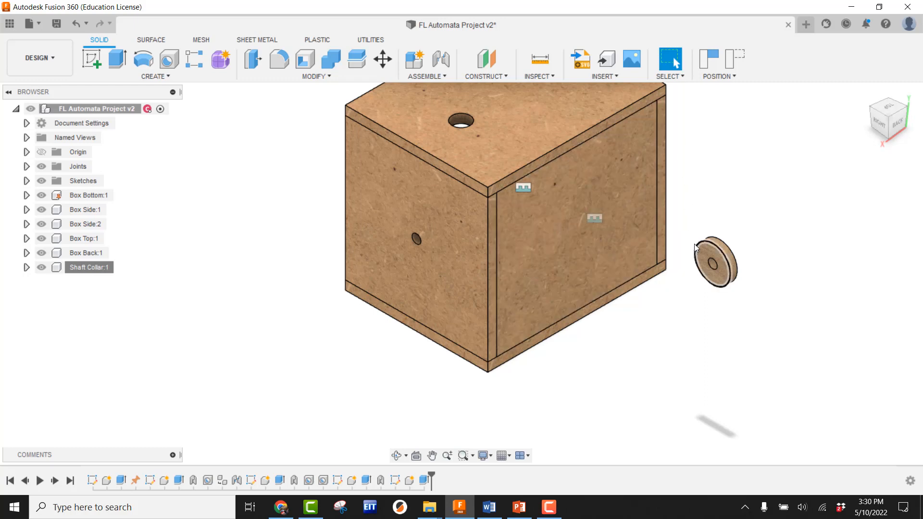
right_click(82, 268)
left_click(104, 220)
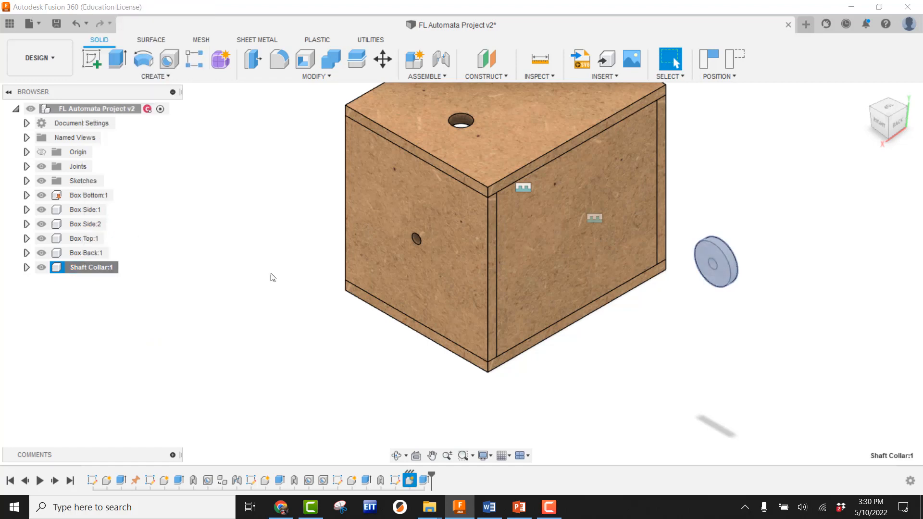
right_click(706, 351)
left_click(699, 214)
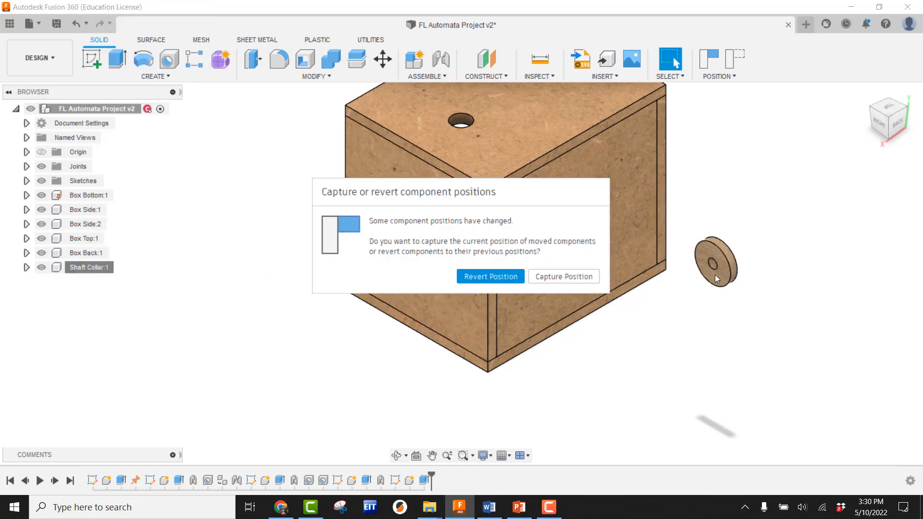
left_click(565, 277)
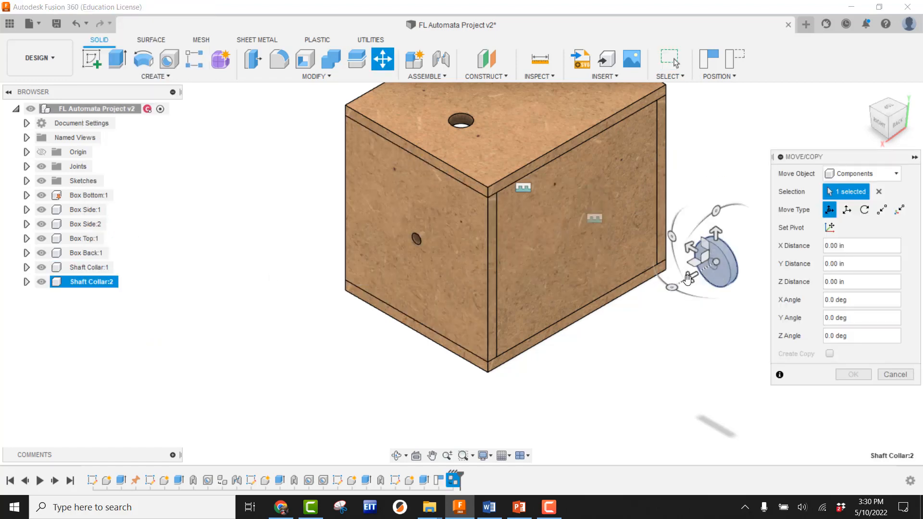
left_click_drag(764, 230, 759, 260)
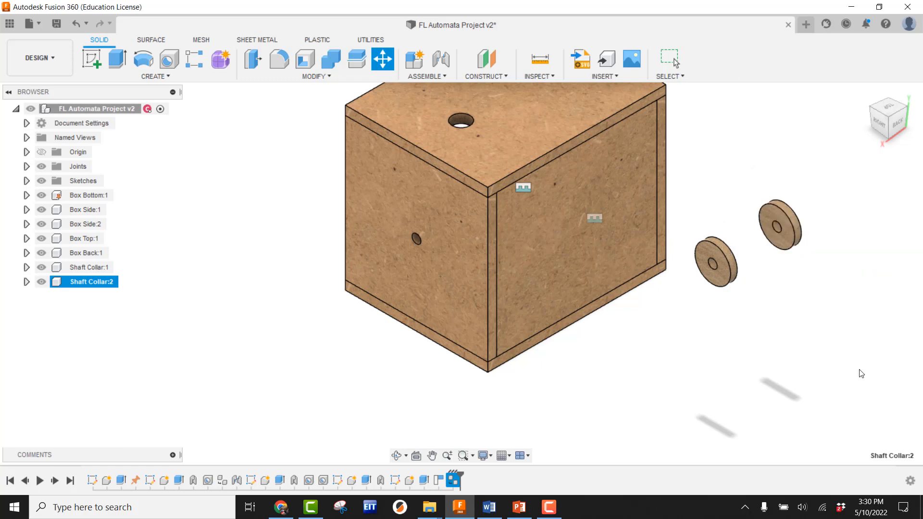
key("Return")
Step: Start a sketch on the box side's outer face and draw a 1 in diameter circle centred on the axle hole
scroll(764, 341, "down", 2)
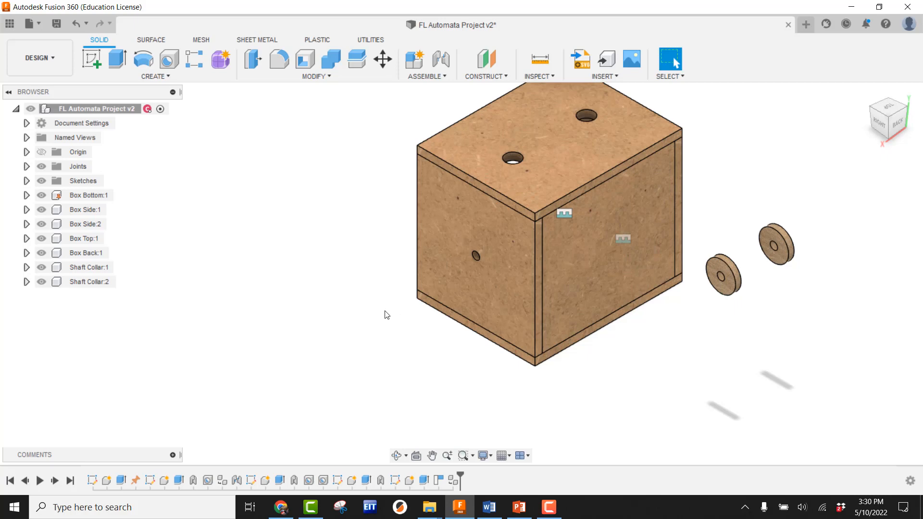
left_click(91, 60)
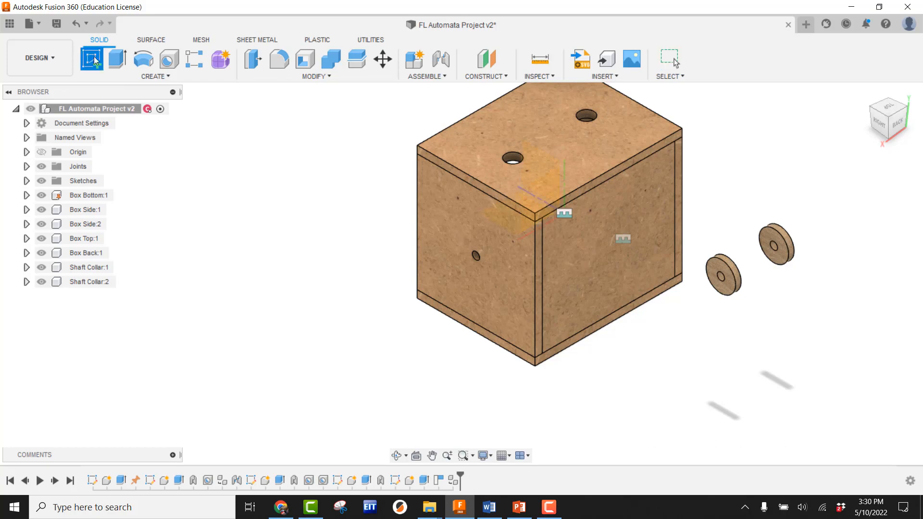
left_click(449, 269)
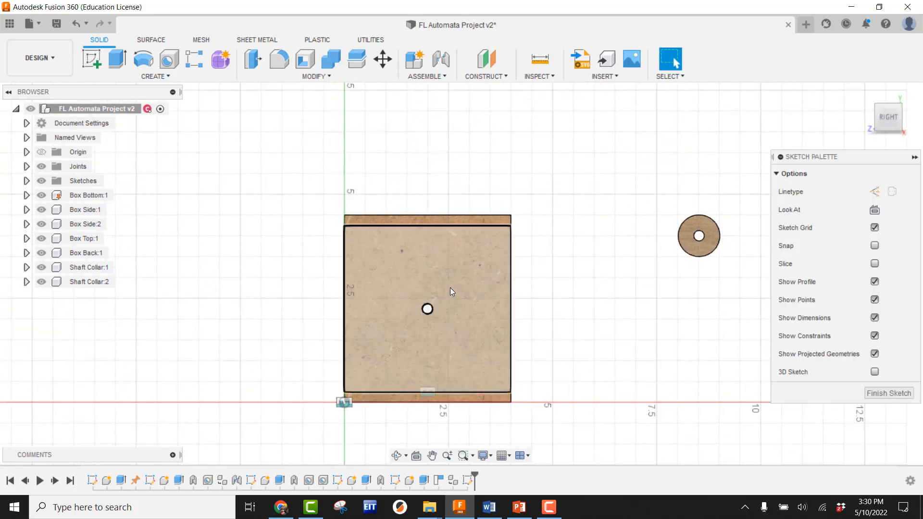
scroll(421, 323, "up", 5)
left_click(143, 59)
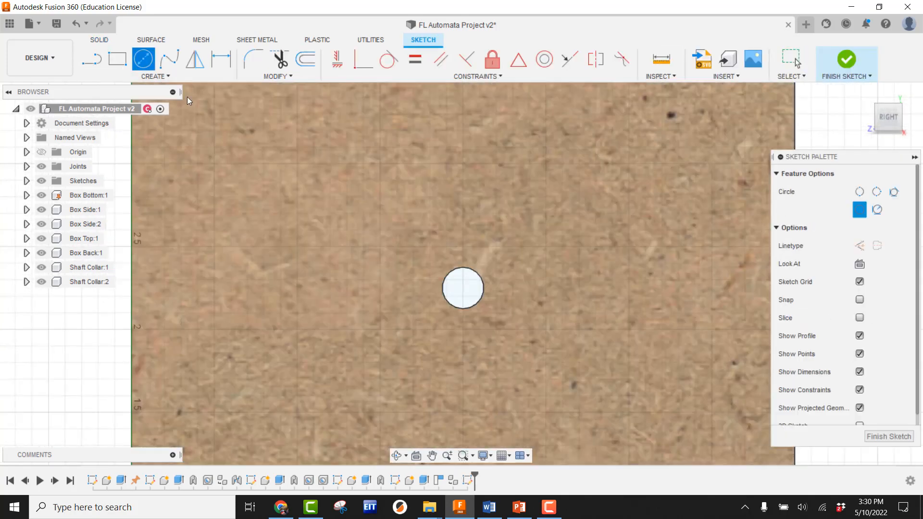
left_click(463, 287)
type("1")
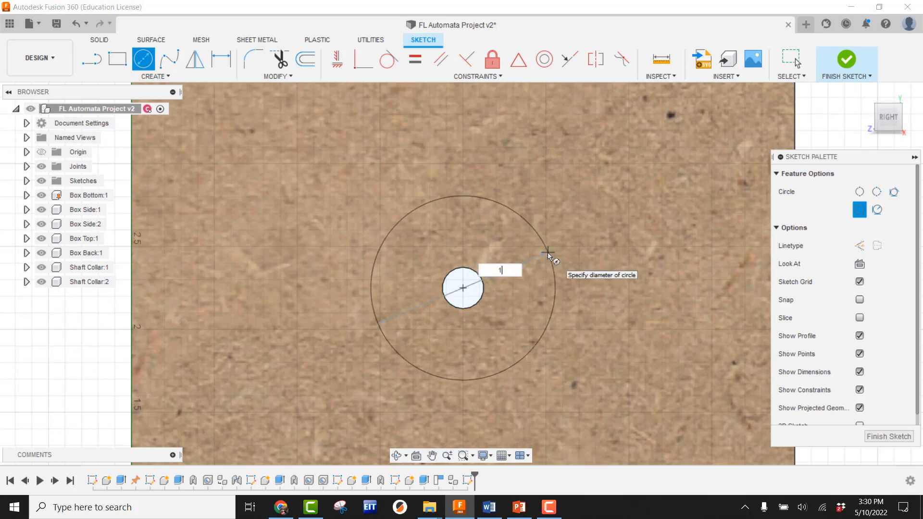
key("Return")
key("Escape")
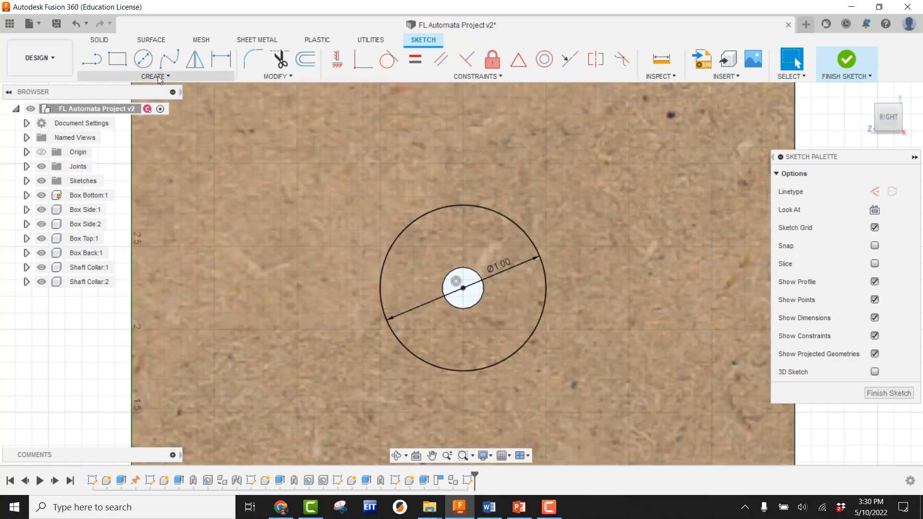
Step: Project the axle hole's edge into the sketch with the projection link on, and finish the sketch
left_click(160, 76)
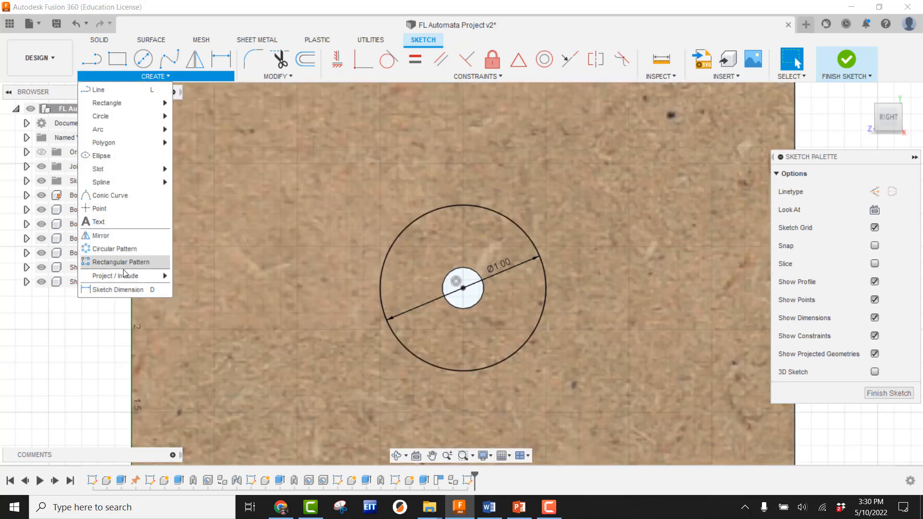
mouse_move(123, 276)
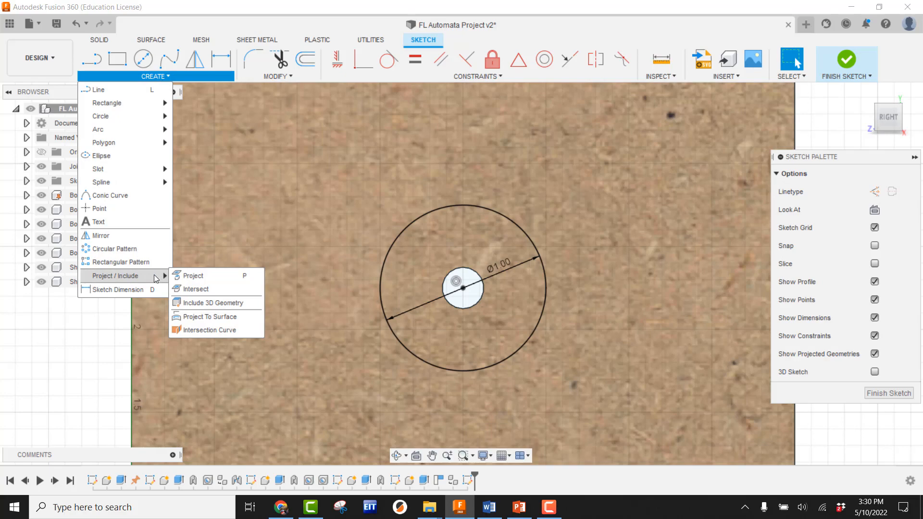
left_click(194, 275)
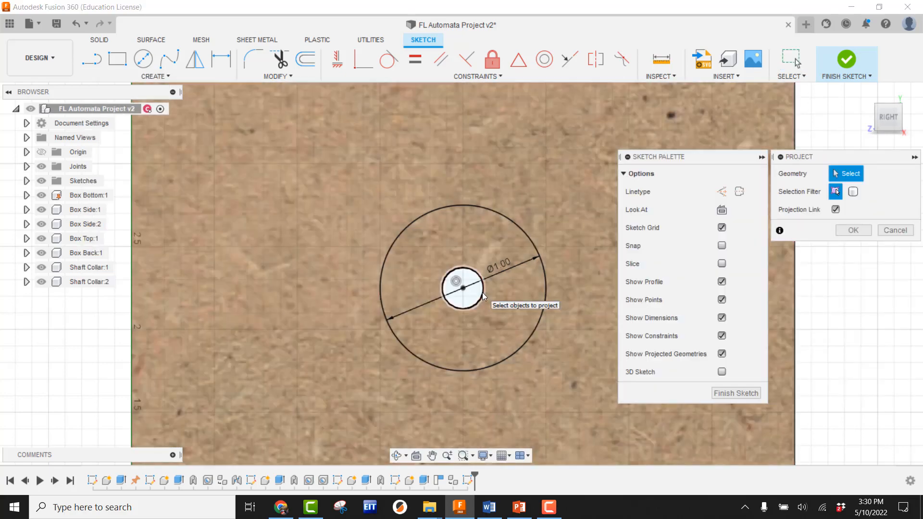
left_click(482, 292)
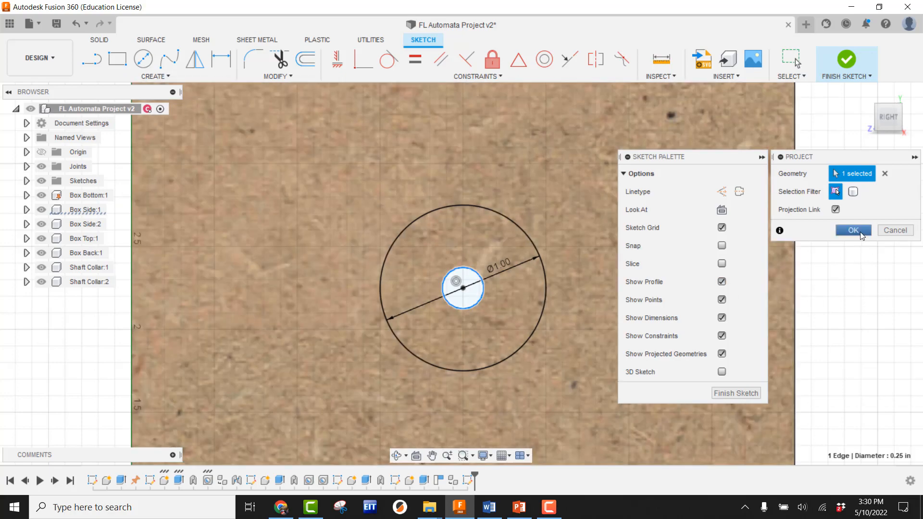
left_click(861, 232)
left_click(848, 61)
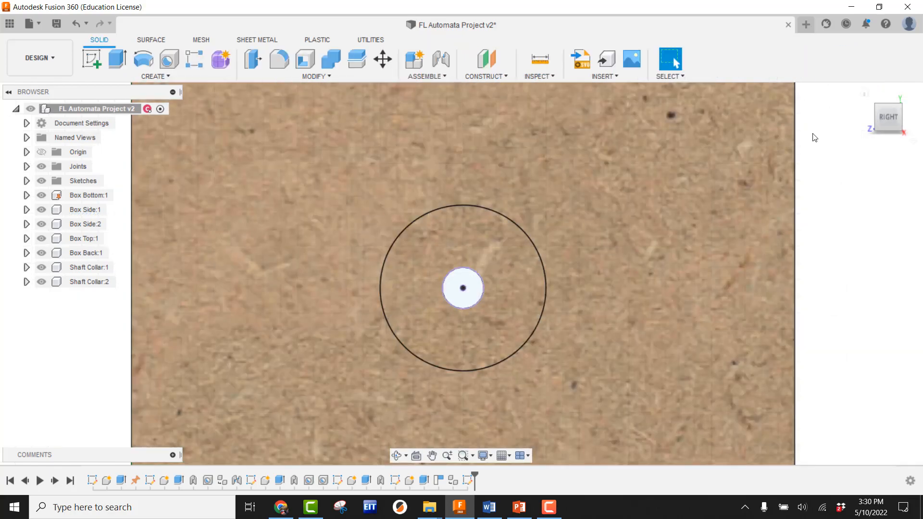
Step: Extrude the ring profile around the axle hole outward by plythk as a new component
left_click(903, 108)
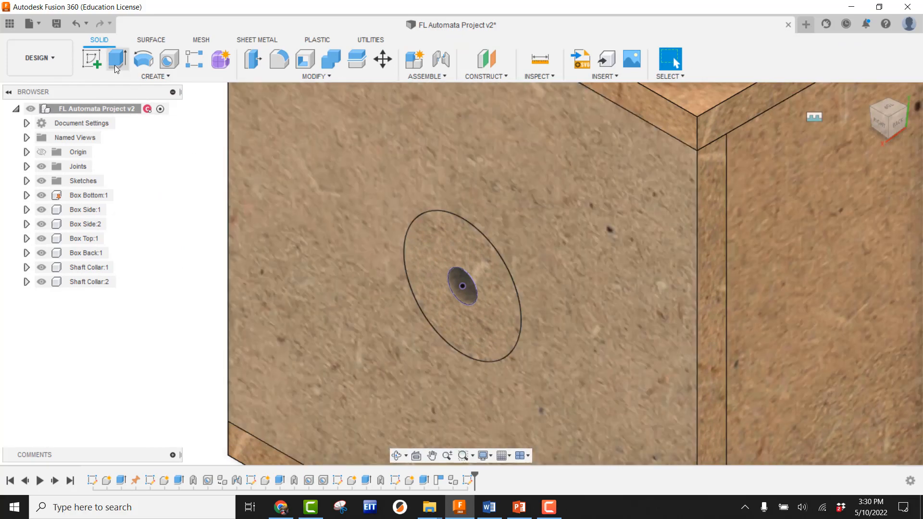
left_click(115, 68)
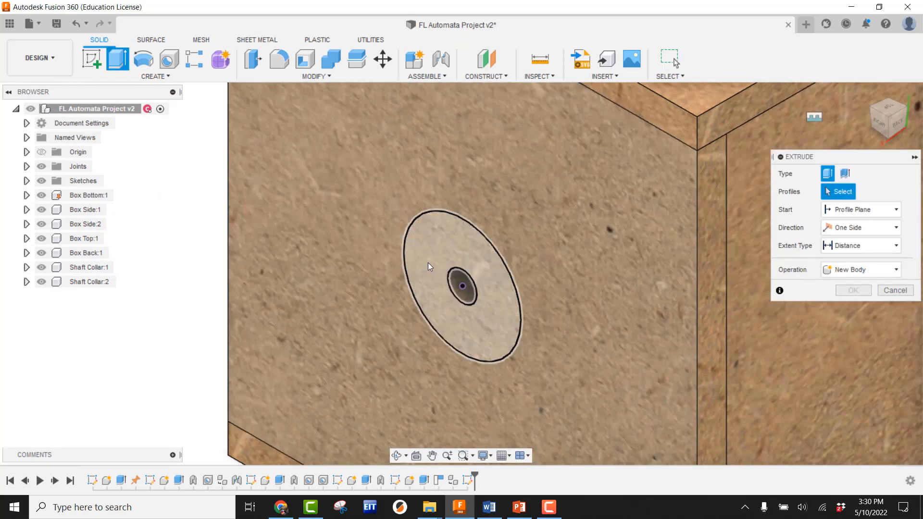
left_click(428, 265)
left_click_drag(464, 301, 412, 321)
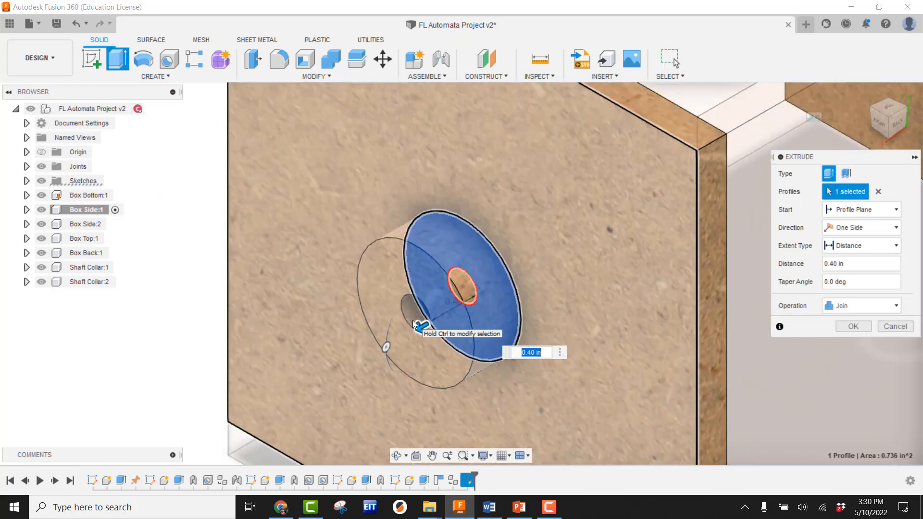
type("plythk")
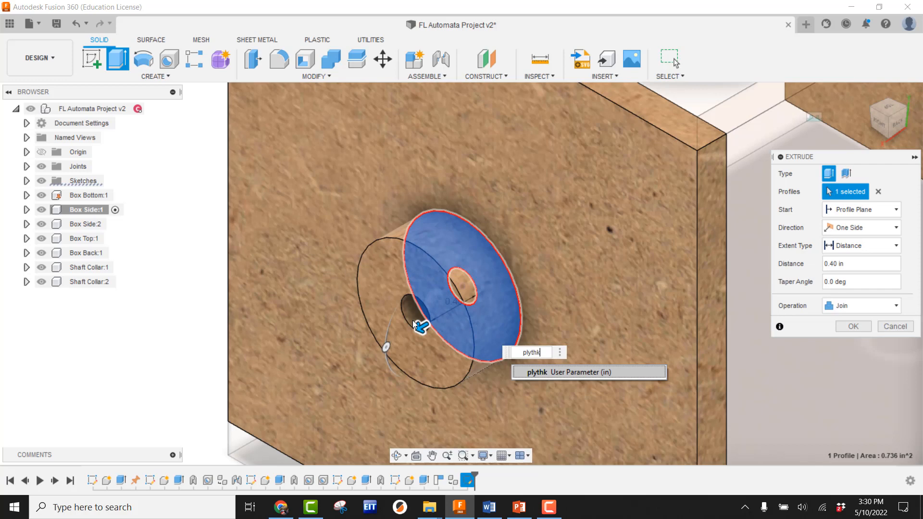
left_click(837, 307)
left_click(842, 370)
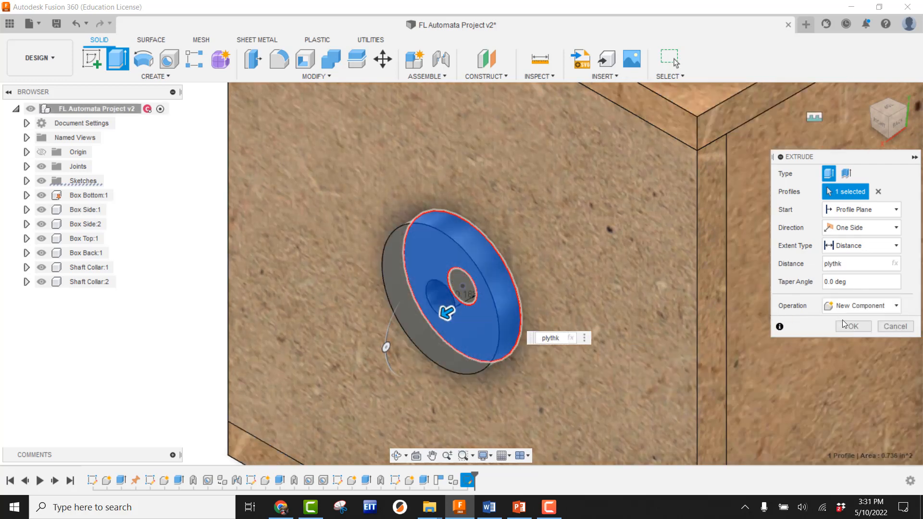
left_click(844, 327)
Step: Move the new ring component off the box side into the open space beside the box
scroll(612, 221, "down", 5)
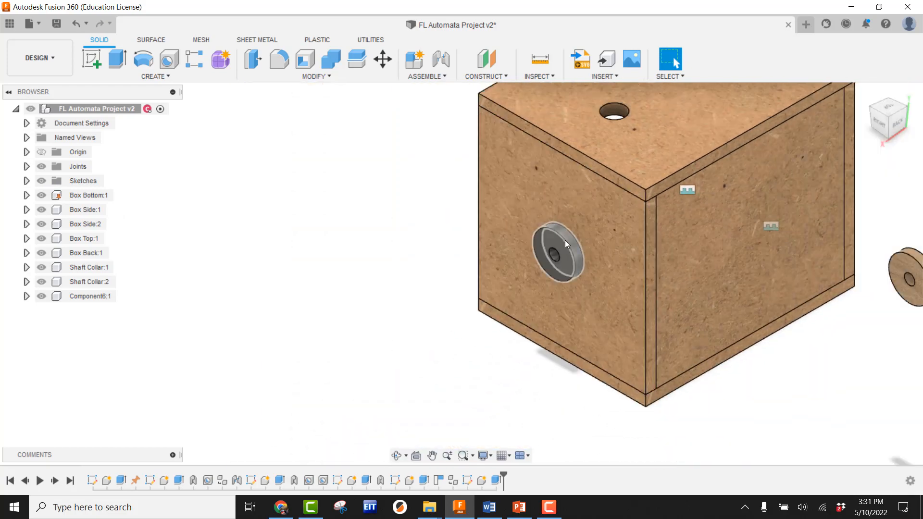
left_click_drag(565, 243, 321, 293)
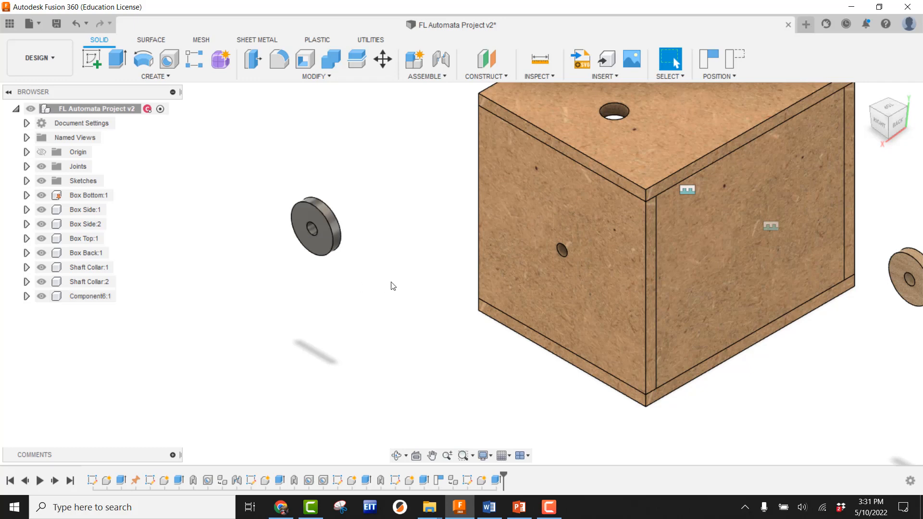
scroll(393, 286, "down", 3)
middle_click_drag(462, 279, 355, 275)
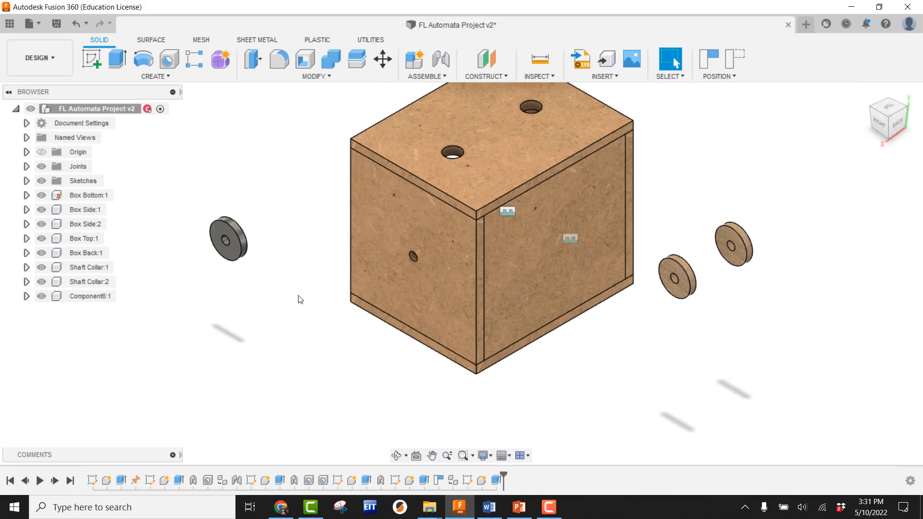
scroll(270, 259, "up", 4)
scroll(255, 243, "down", 2)
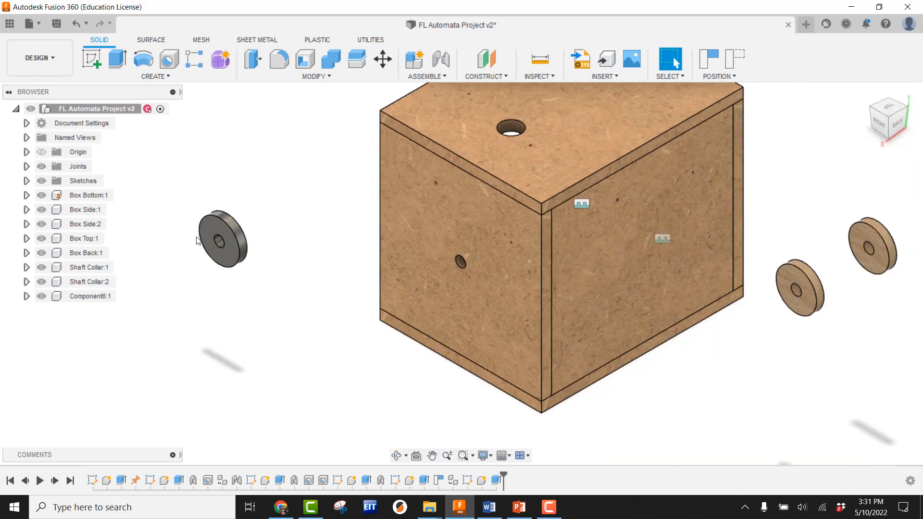
scroll(260, 239, "up", 3)
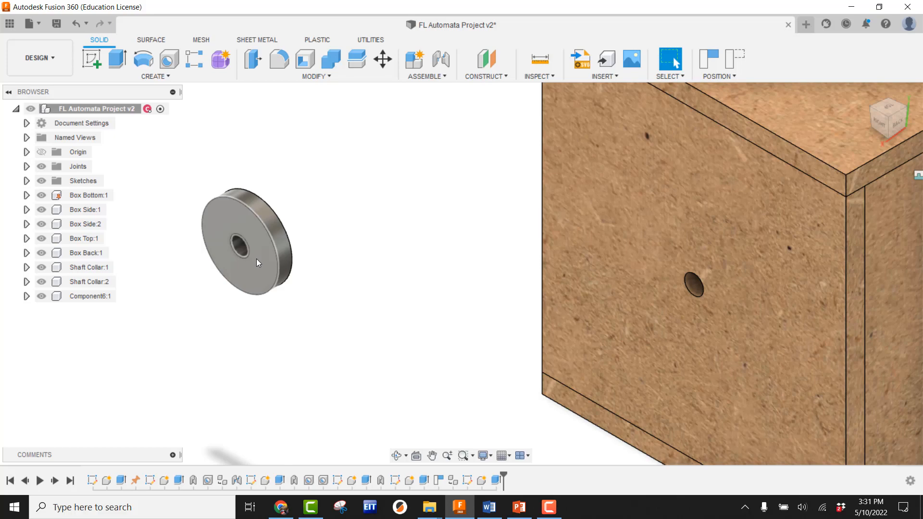
scroll(256, 258, "down", 3)
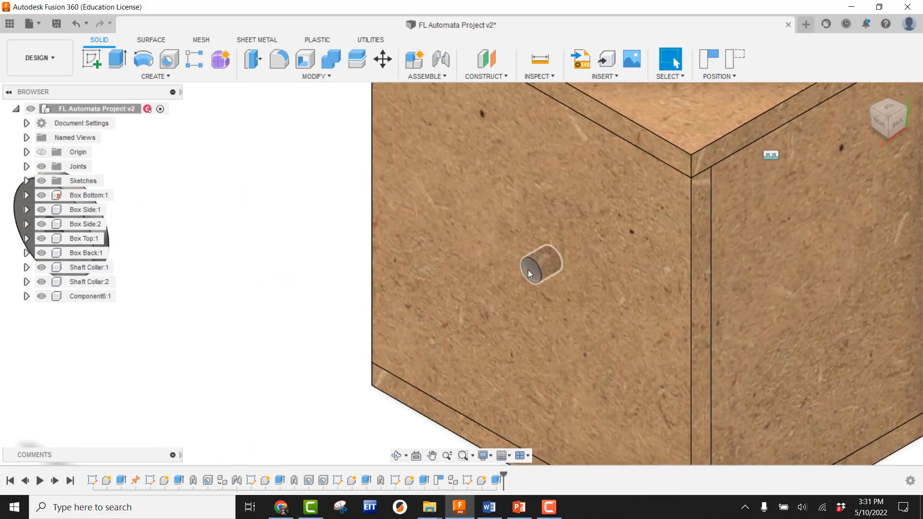
scroll(531, 282, "down", 5)
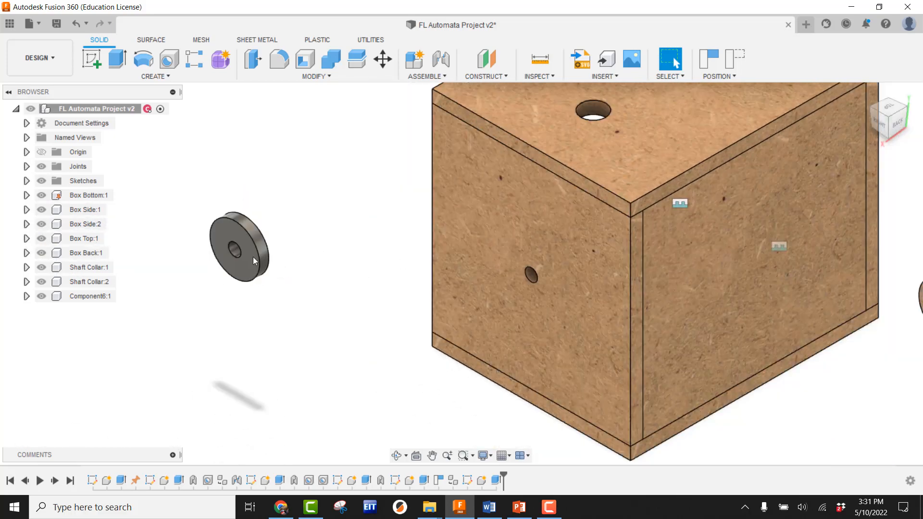
scroll(439, 213, "down", 3)
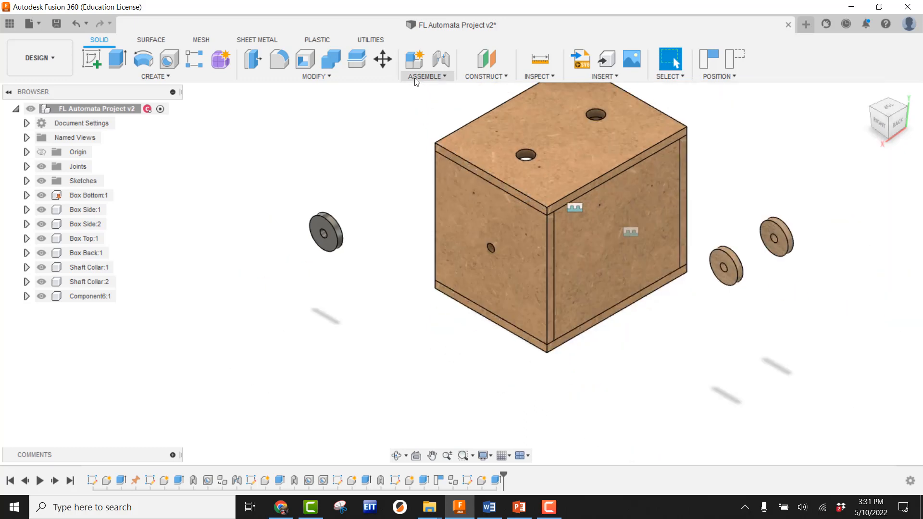
Step: Set the axleholedia user parameter to 0.5 in
left_click(356, 77)
left_click(283, 343)
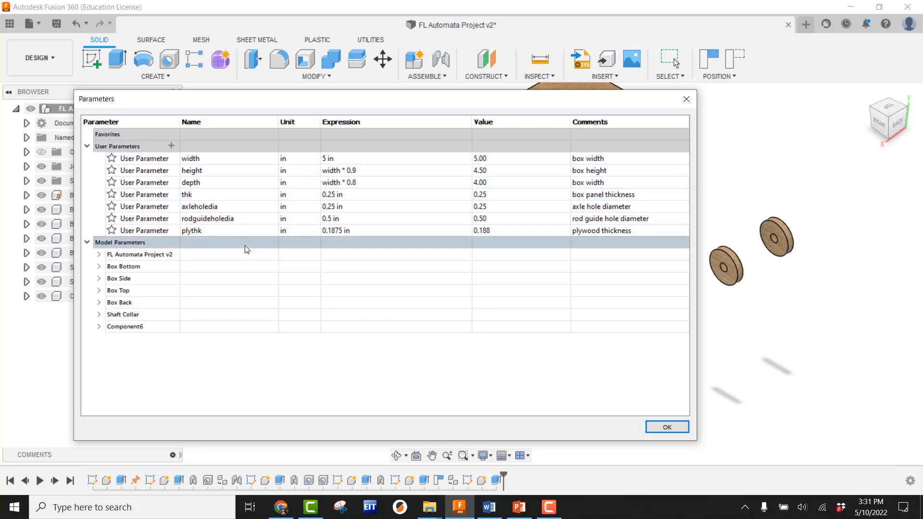
double_click(332, 207)
type("0.5")
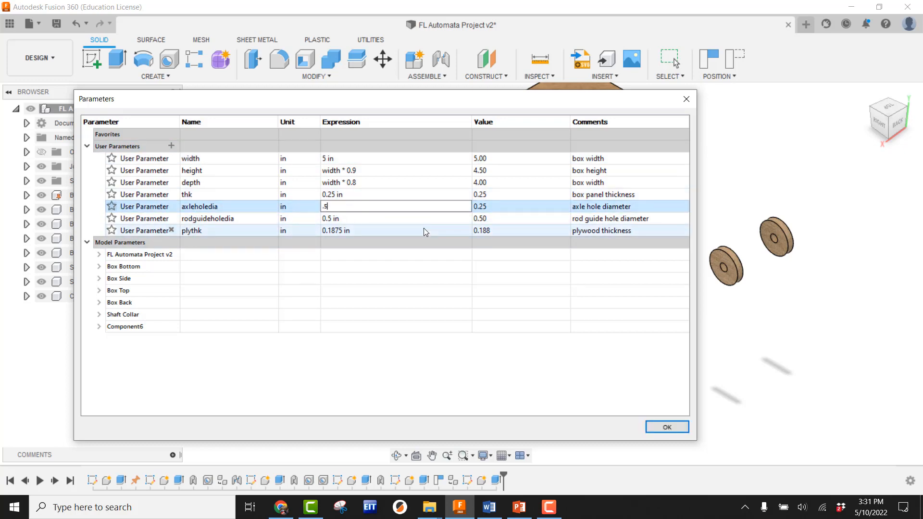
key("Return")
left_click(667, 427)
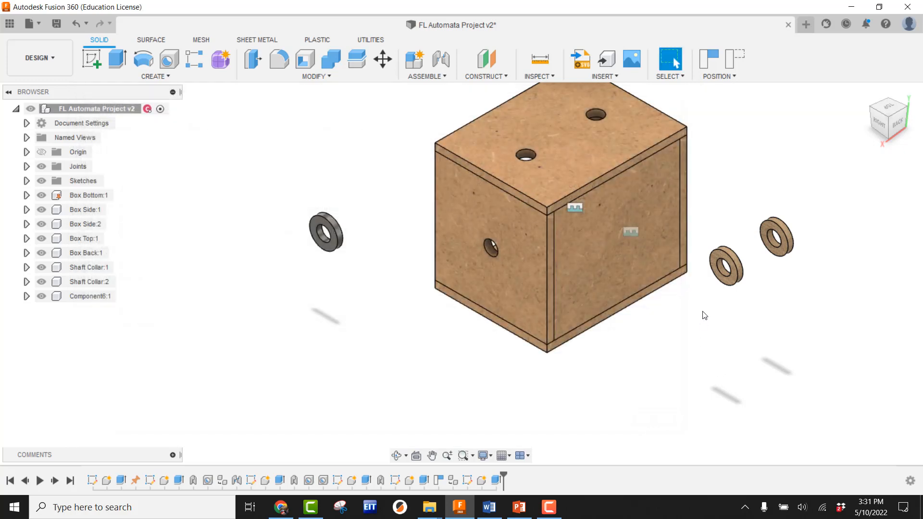
Step: Compare the centre holes of the shaft collars and the new ring component, and move the ring closer to the box side
scroll(735, 247, "up", 5)
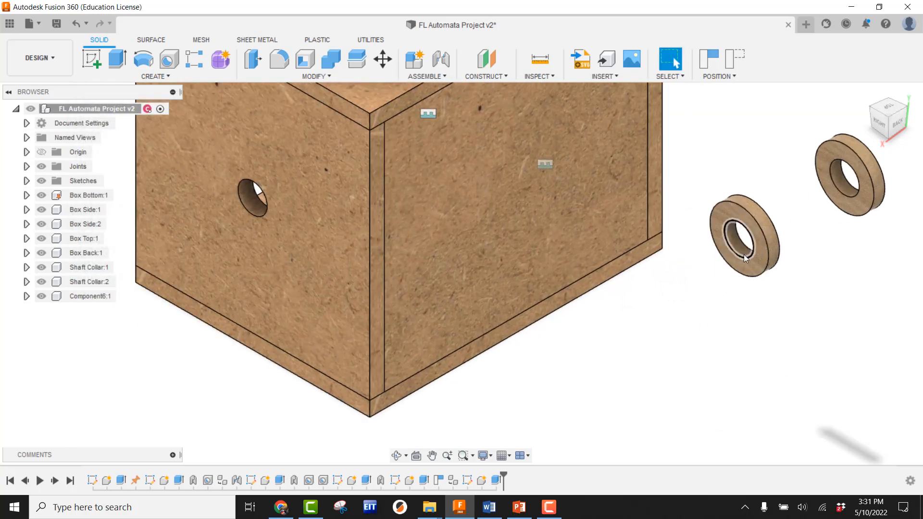
scroll(743, 253, "down", 2)
scroll(745, 254, "down", 2)
scroll(327, 221, "up", 6)
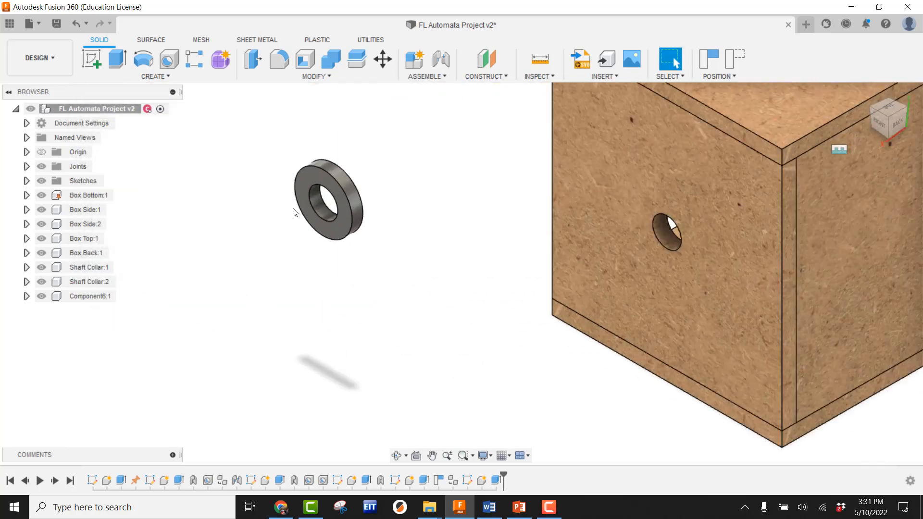
scroll(341, 226, "down", 5)
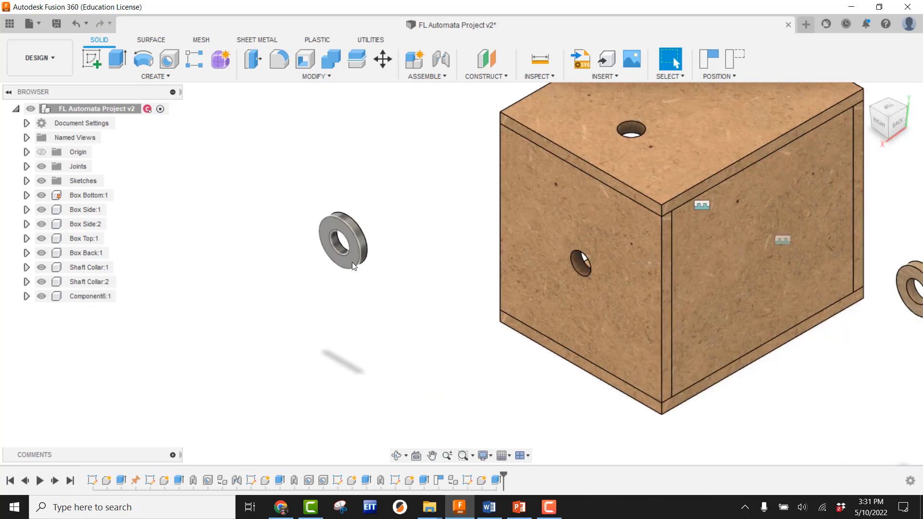
left_click_drag(355, 264, 453, 324)
scroll(542, 323, "down", 3)
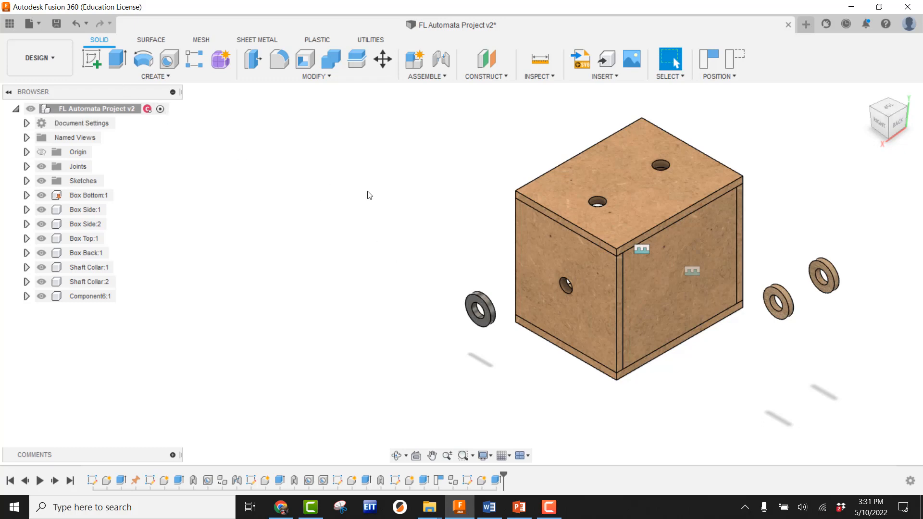
Step: Undo the ring component's last move and the axleholedia parameter change
left_click(76, 24)
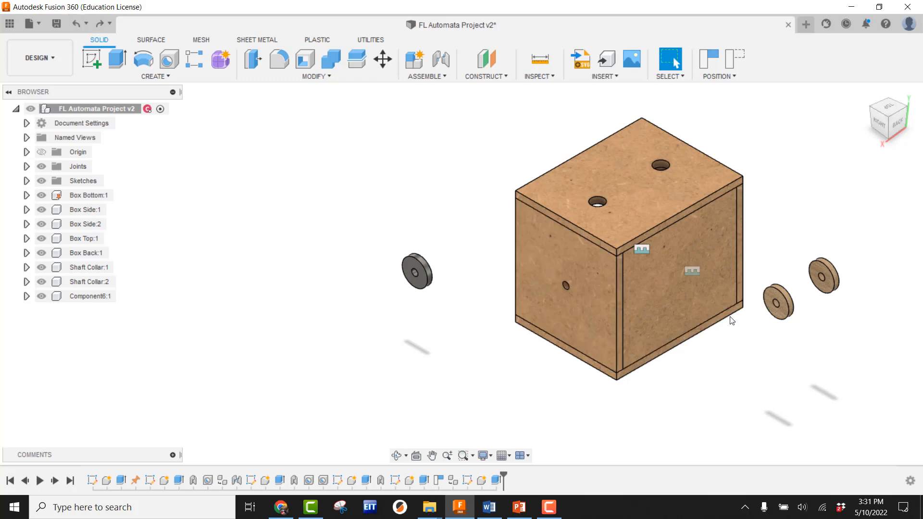
middle_click_drag(729, 319, 602, 309)
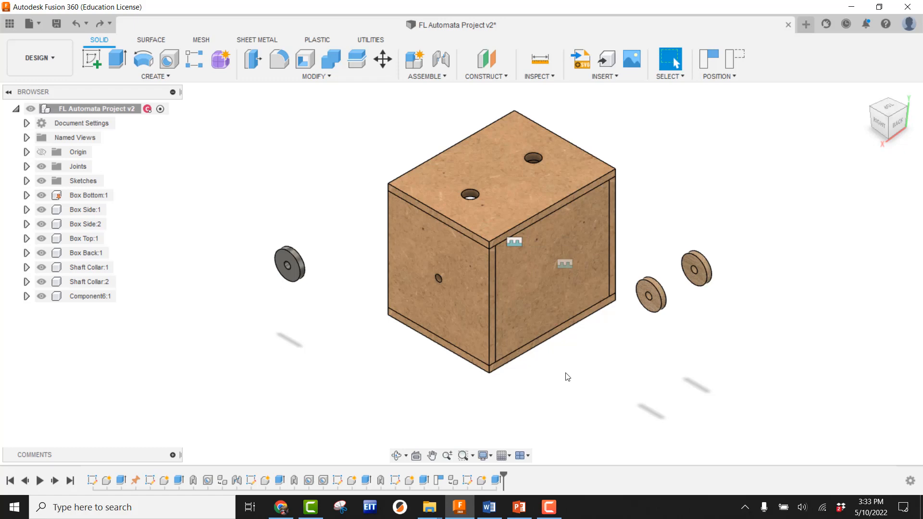
Step: Show the project's saved design files and look at the two FL Automata Project entries
left_click(10, 23)
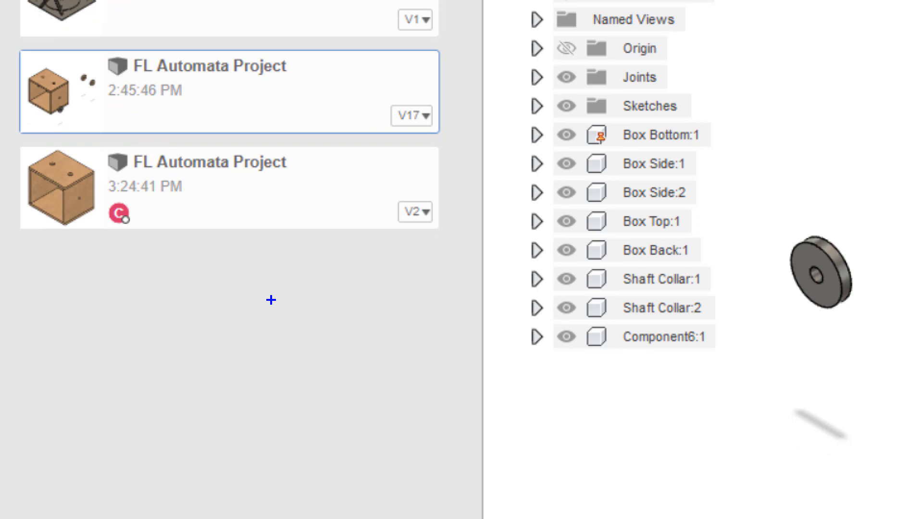
mouse_move(79, 254)
left_mouse_down()
mouse_move(168, 332)
mouse_move(187, 514)
left_mouse_up()
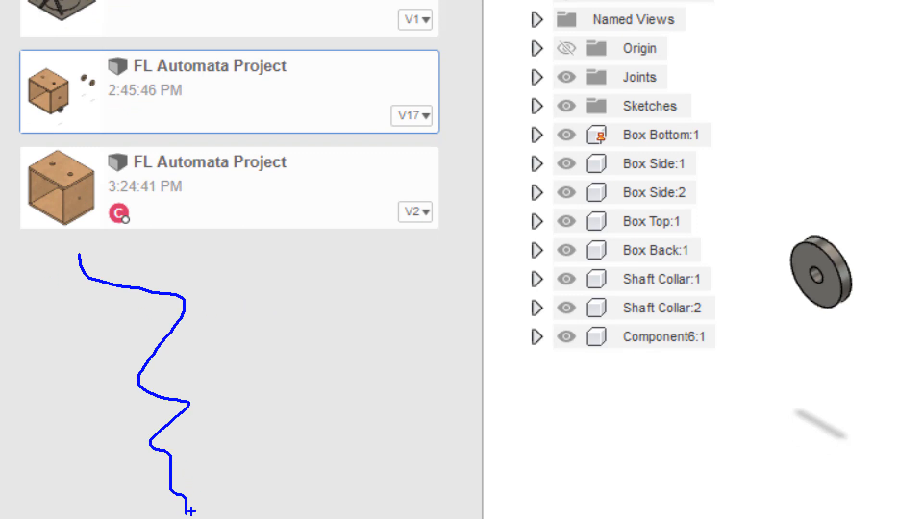